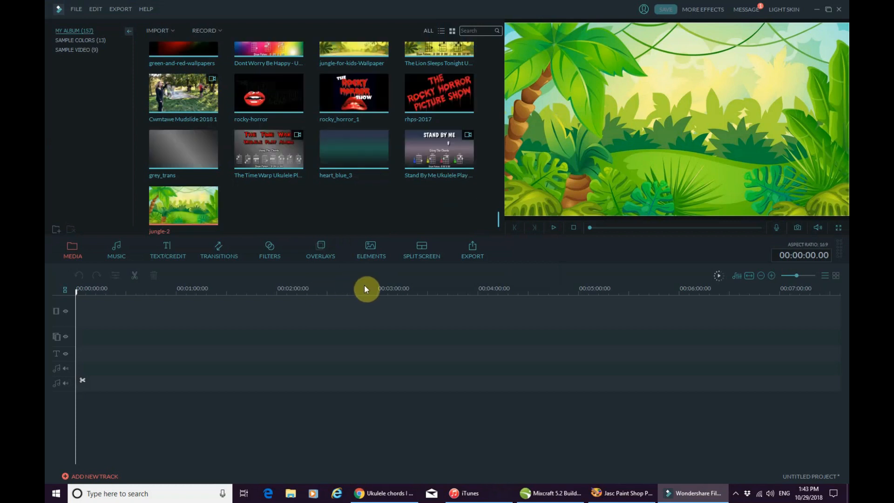
# - Place the jungle-2 image at the start of the video track and extend the clip to 00:02:59.00
pyautogui.click(185, 205)
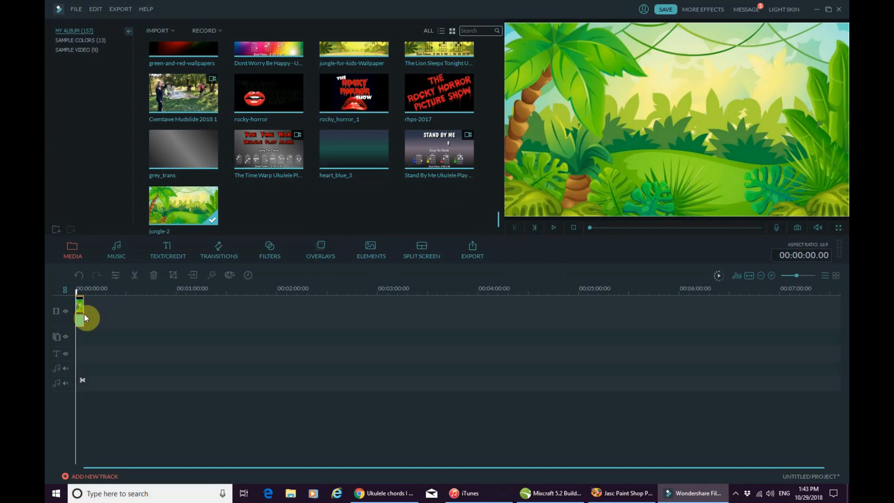
pyautogui.moveTo(83, 313); pyautogui.dragTo(376, 319)
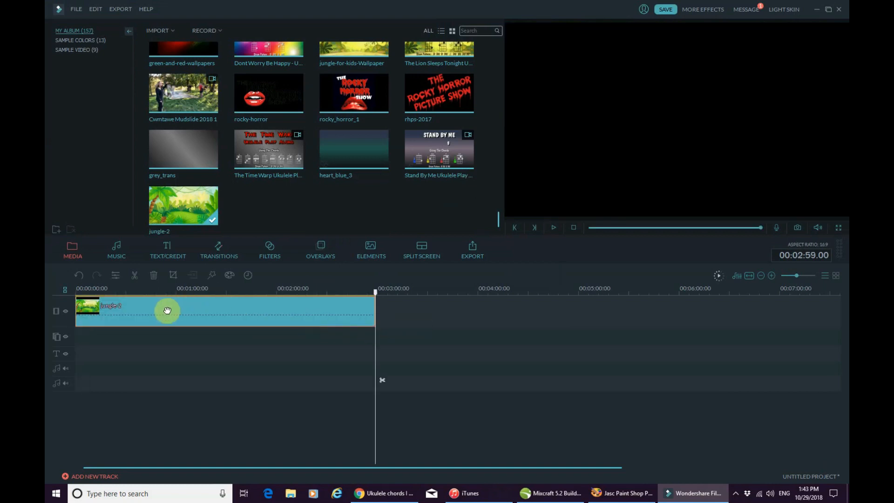
# - Add the custom title preset "Jungle book intro" at the start of the text track and preview it
pyautogui.click(163, 245)
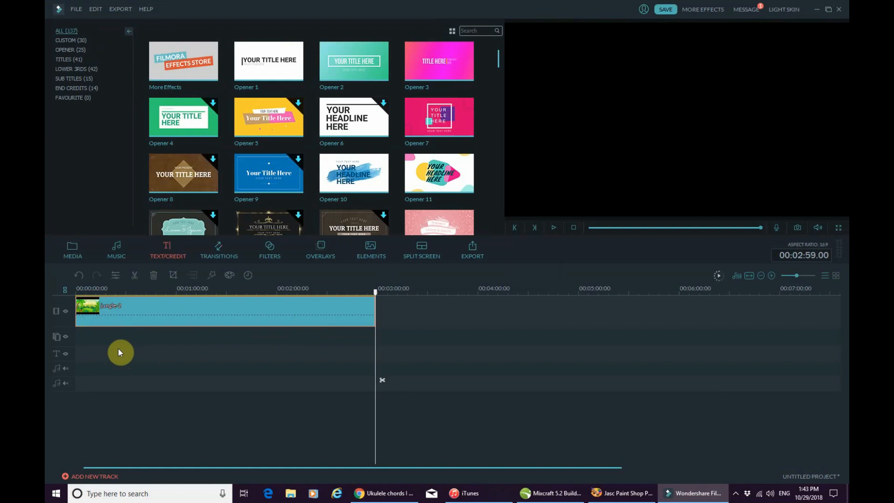
pyautogui.click(68, 39)
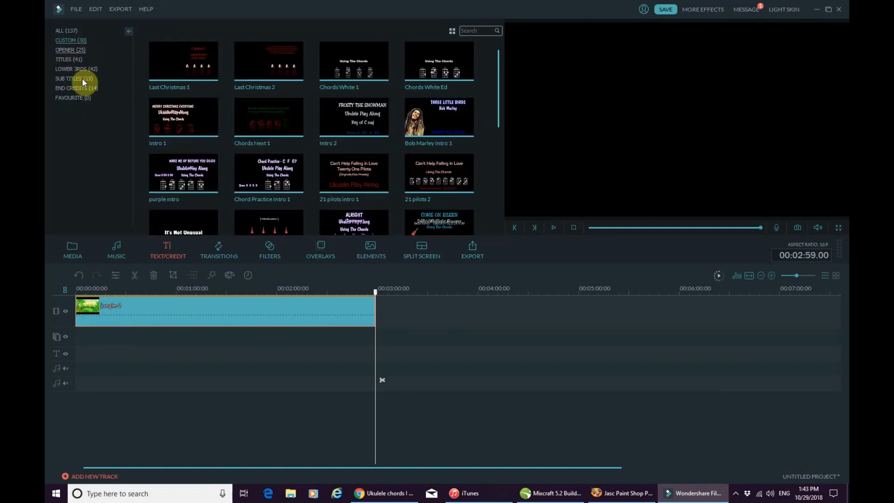
pyautogui.moveTo(498, 105); pyautogui.dragTo(499, 209)
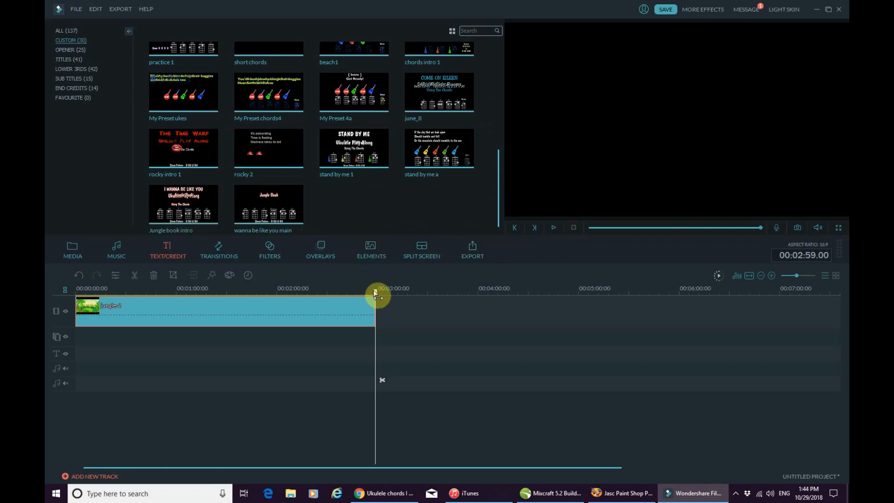
pyautogui.click(574, 228)
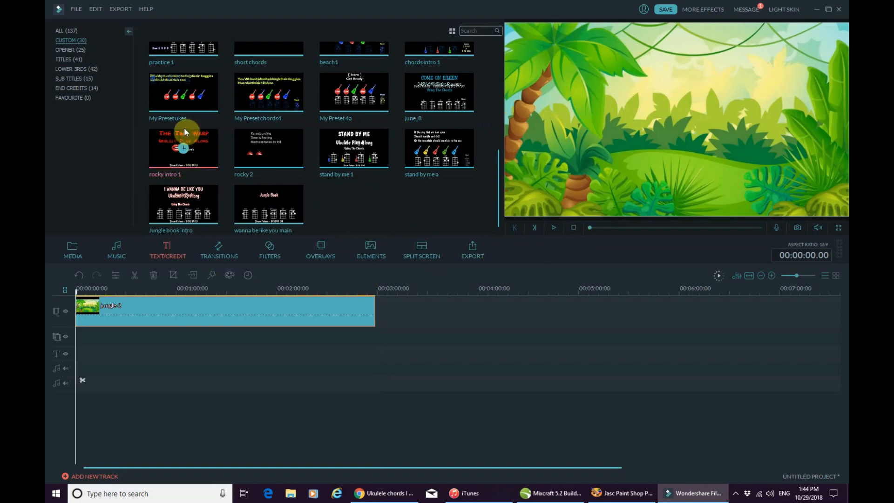
pyautogui.moveTo(183, 205); pyautogui.dragTo(82, 354)
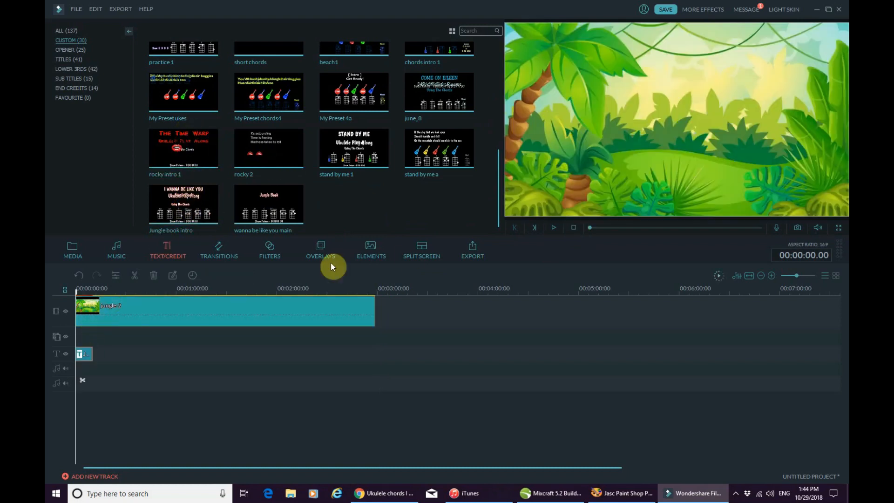
pyautogui.click(554, 228)
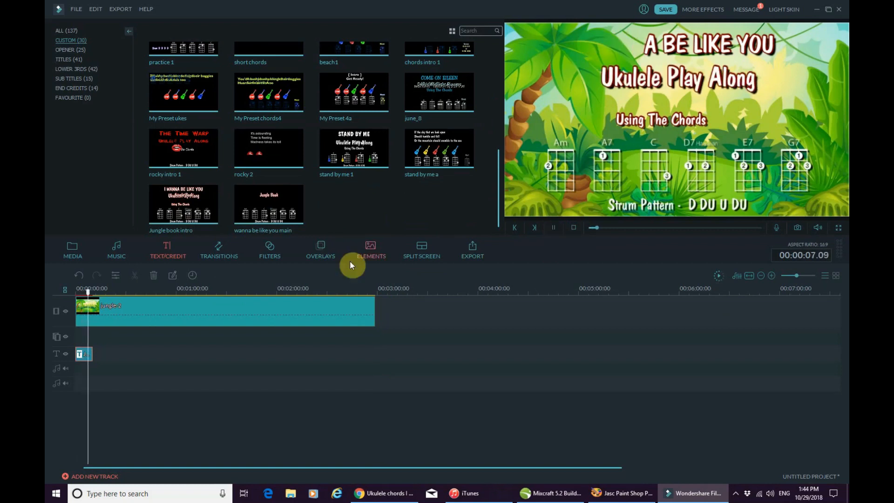
pyautogui.click(573, 227)
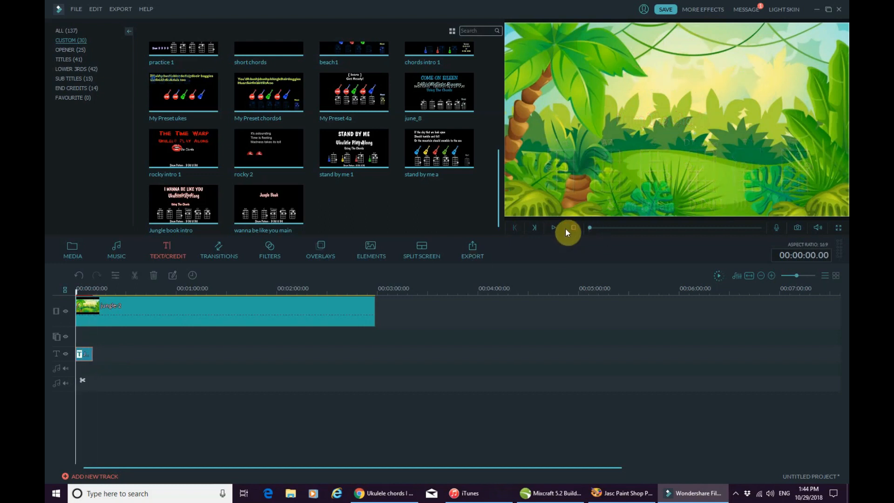
# - Open the intro title in the advanced text editor and examine its Using The Chords, Strum Pattern and chord diagram layers
pyautogui.doubleClick(82, 356)
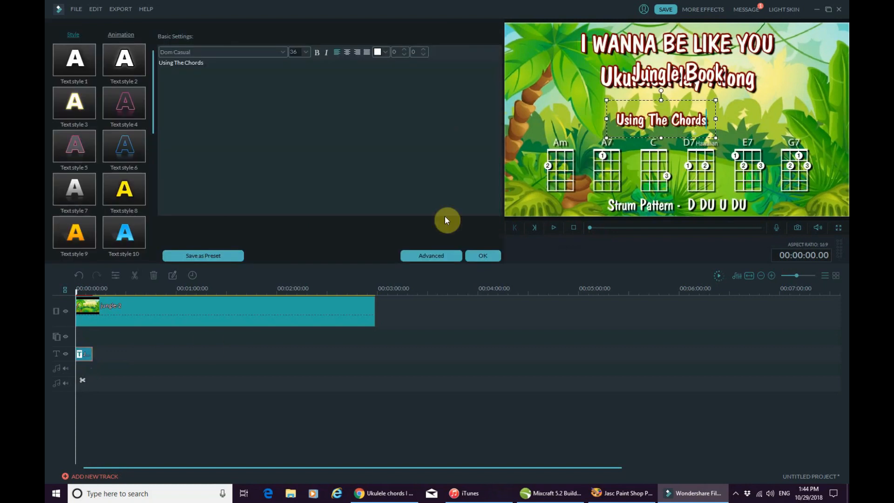
pyautogui.click(438, 256)
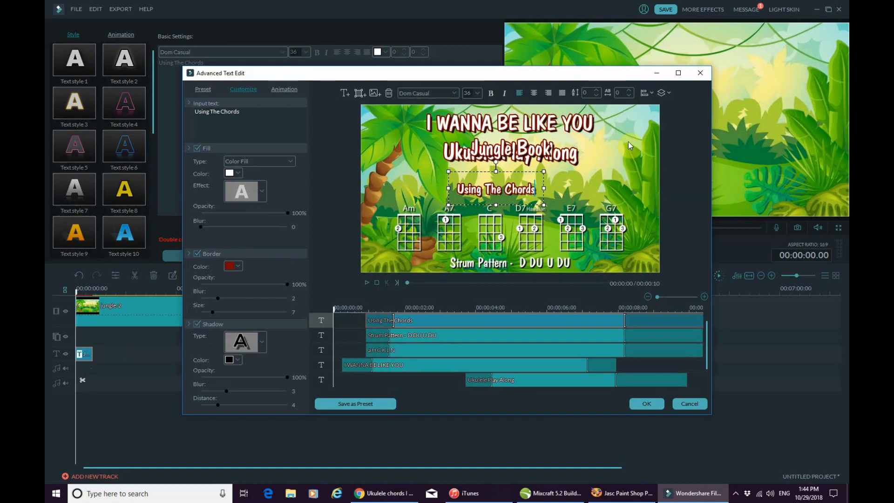
pyautogui.click(432, 318)
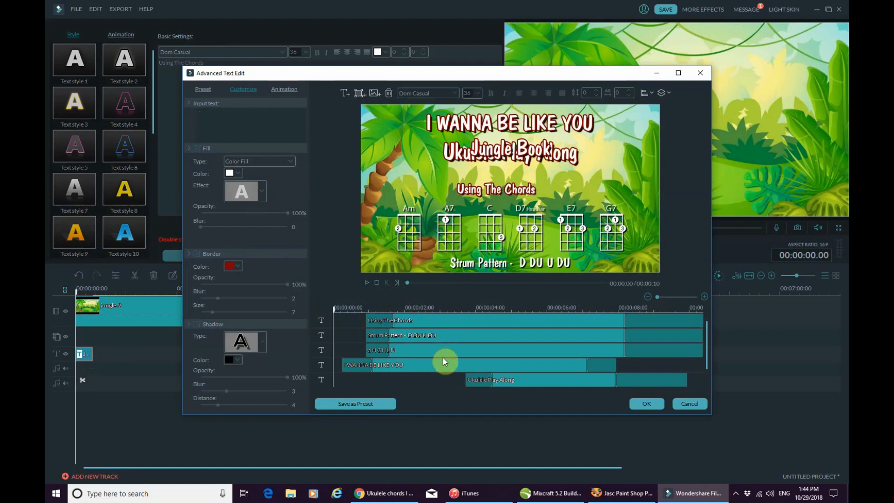
pyautogui.click(486, 320)
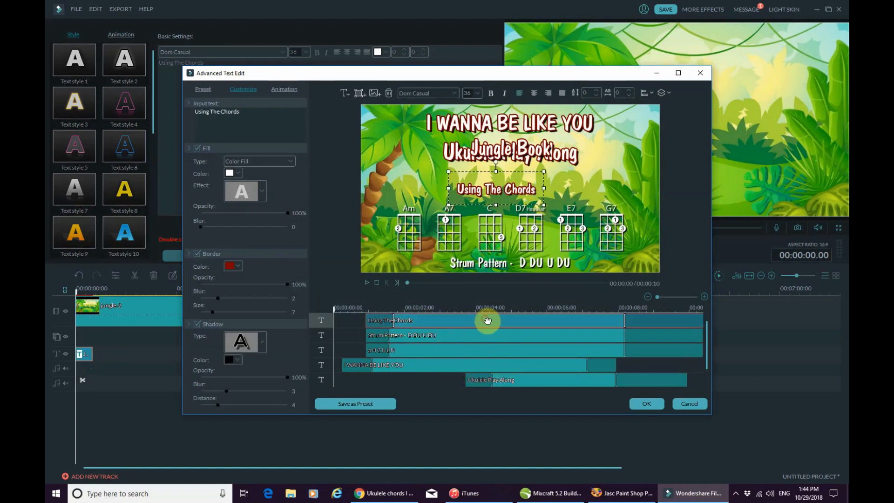
pyautogui.click(449, 337)
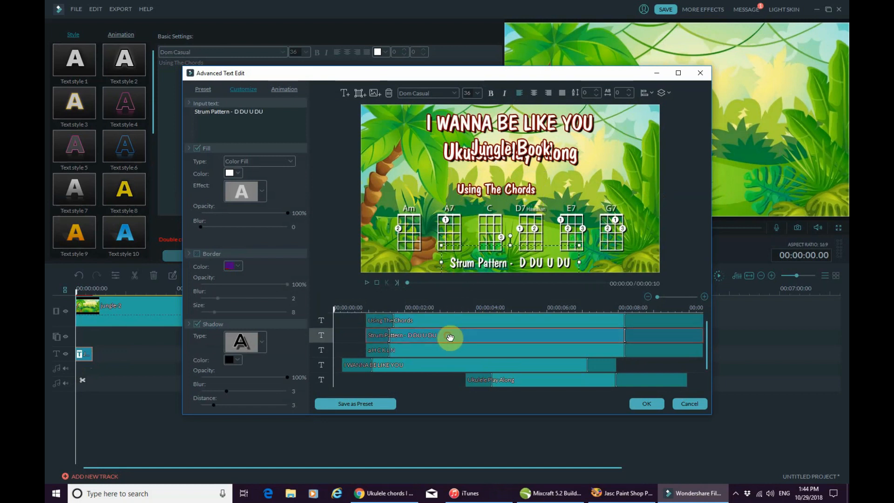
pyautogui.click(392, 352)
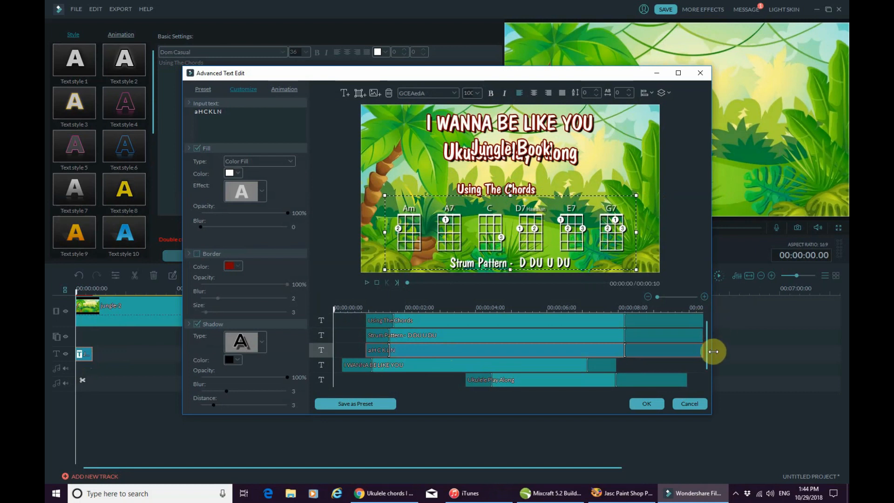
# - Try F and f as the first letter of the chord diagram text, restore it to a, and close the title editors
pyautogui.click(366, 282)
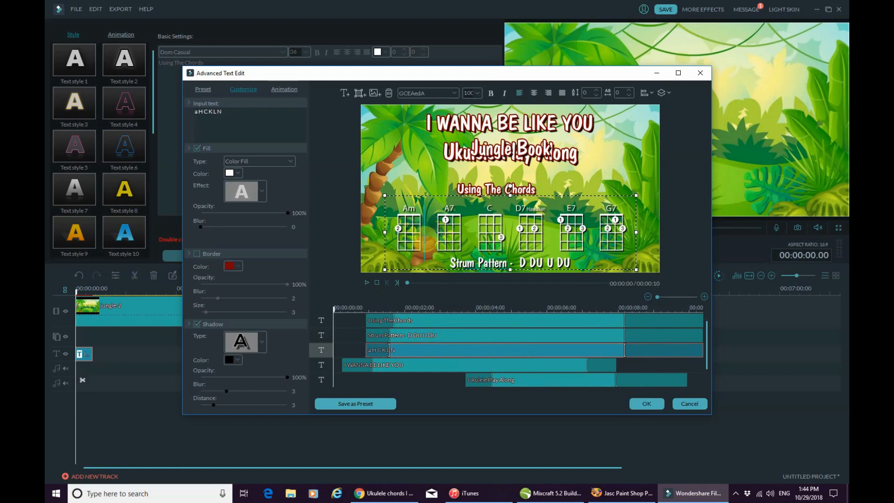
pyautogui.press('BackSpace')
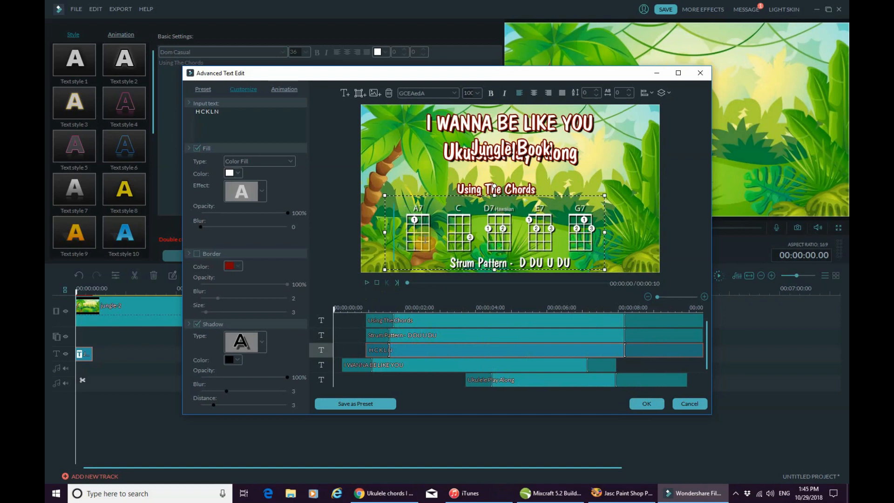
pyautogui.write('F')
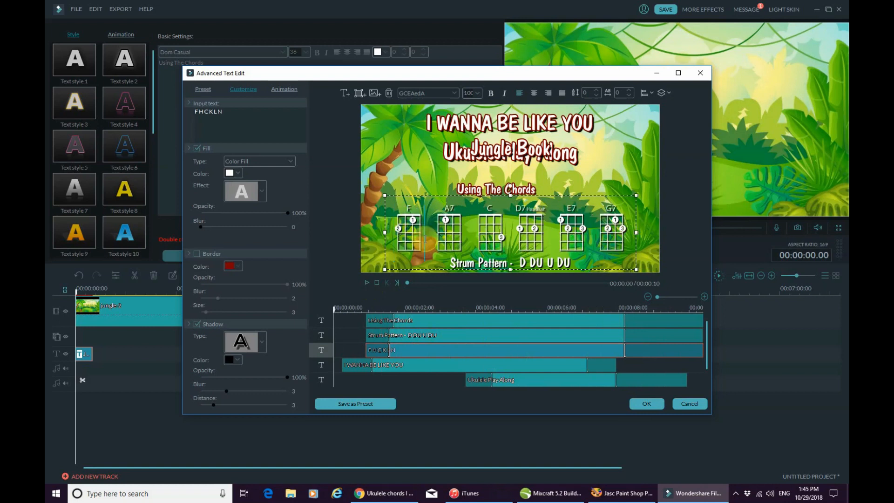
pyautogui.press('BackSpace')
pyautogui.write('f')
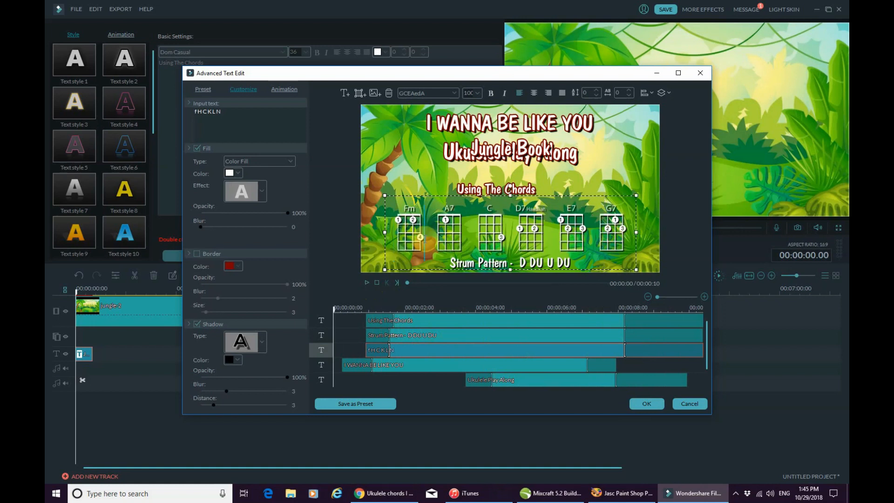
pyautogui.press('BackSpace')
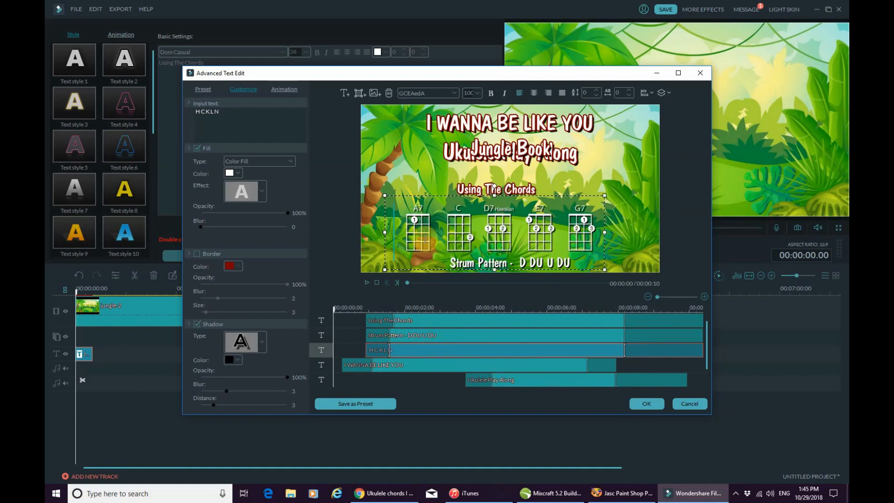
pyautogui.write('a')
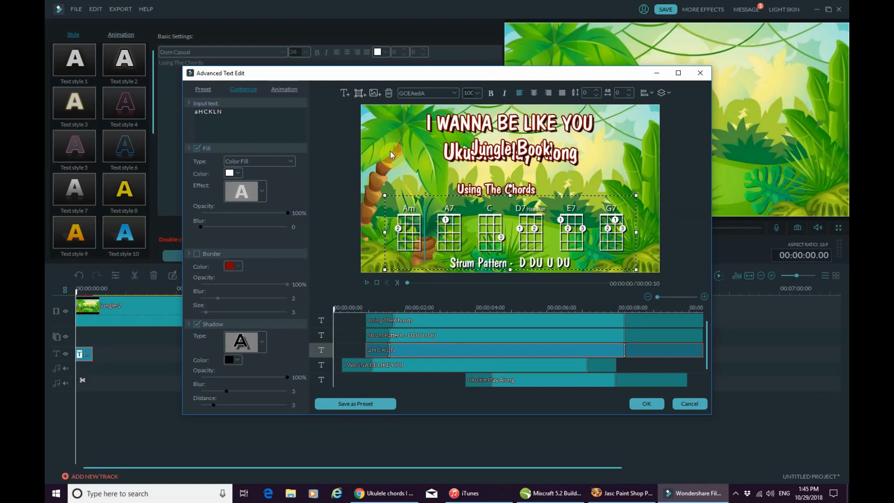
pyautogui.click(557, 381)
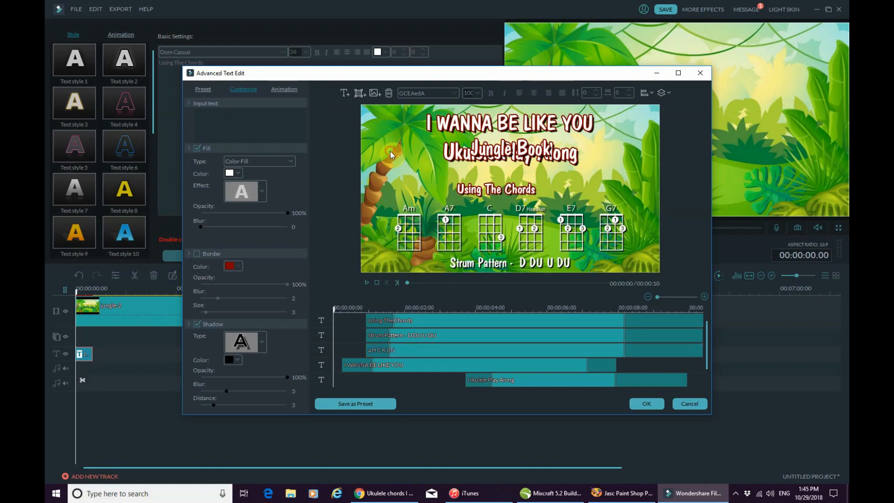
pyautogui.click(635, 404)
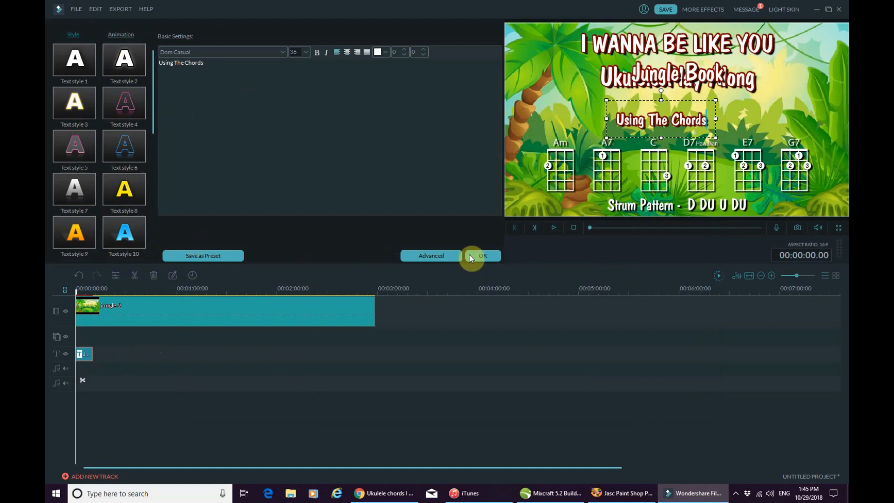
pyautogui.click(482, 255)
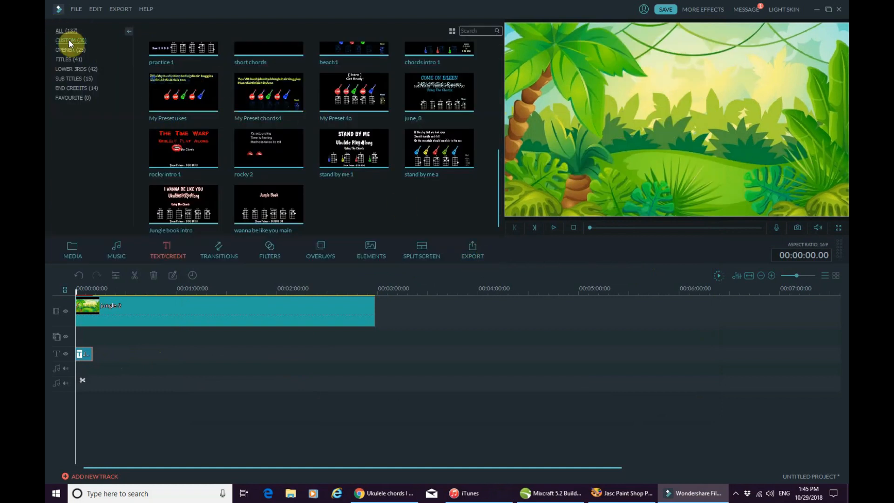
# - Import the audio file "Christopher Walken - I Wan'na Be Like You ready" from the MP3s Videos folder into My Music
pyautogui.click(114, 248)
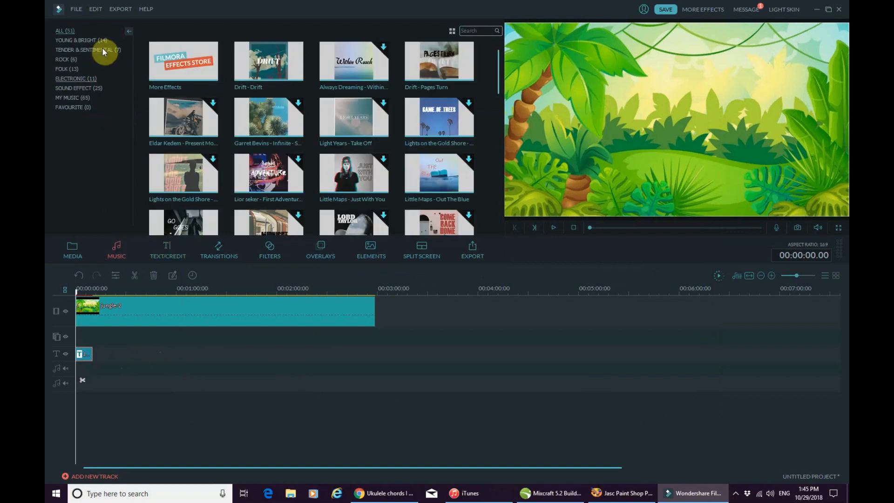
pyautogui.click(65, 98)
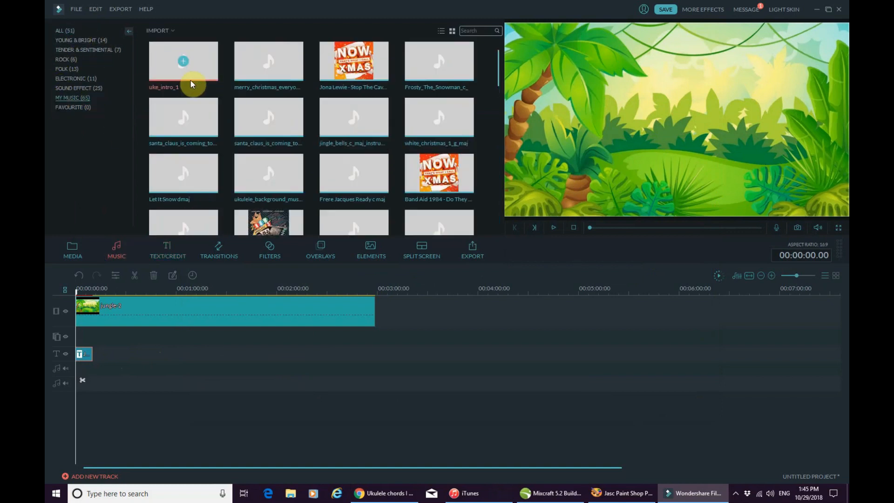
pyautogui.click(158, 30)
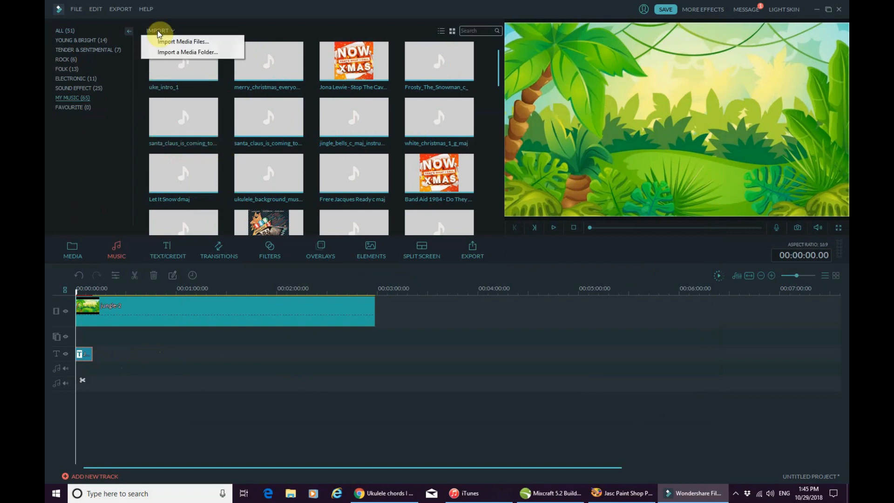
pyautogui.click(162, 43)
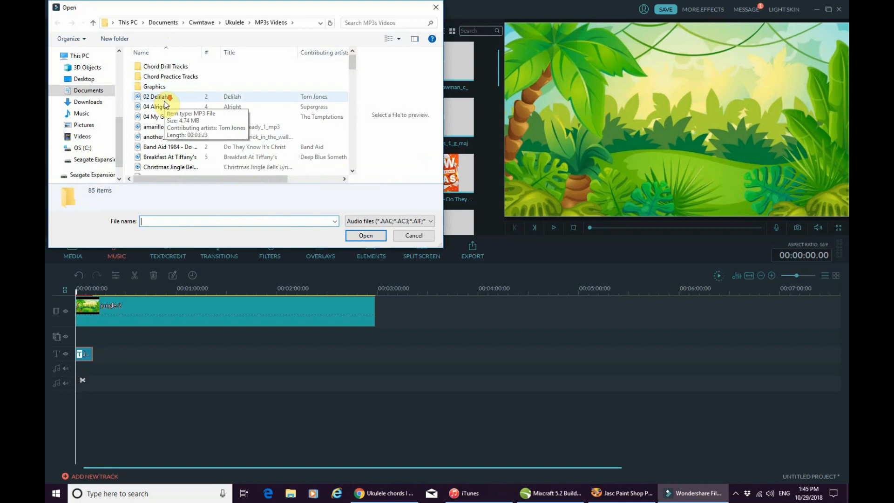
pyautogui.scroll(-5, 164, 103)
pyautogui.scroll(2, 164, 104)
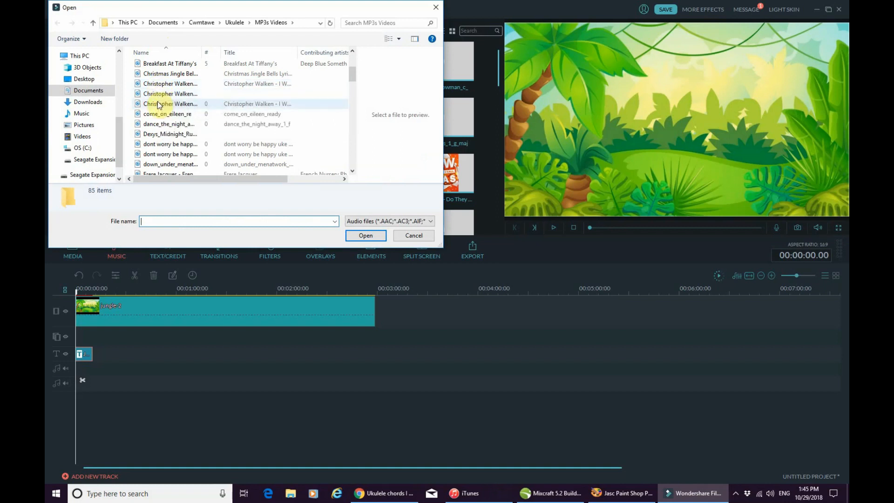
pyautogui.click(157, 103)
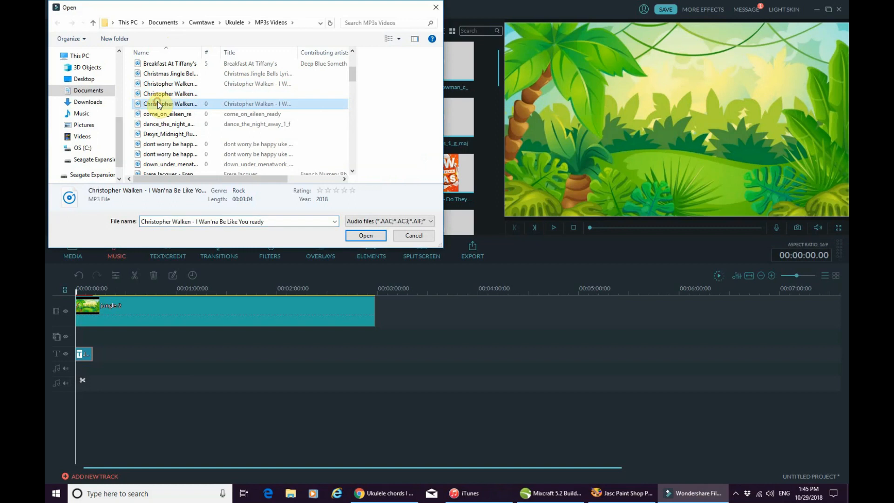
pyautogui.click(365, 236)
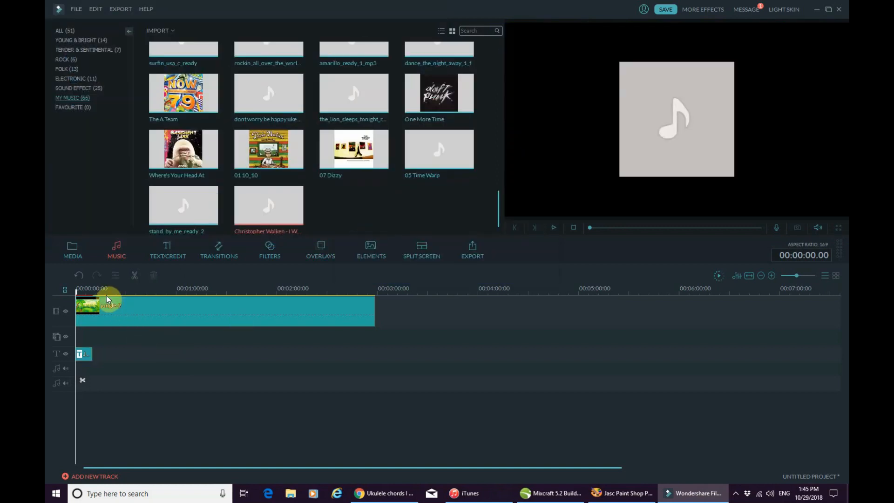
# - Place the imported song on the first audio track starting where the intro title ends, and play the project from the start
pyautogui.click(107, 292)
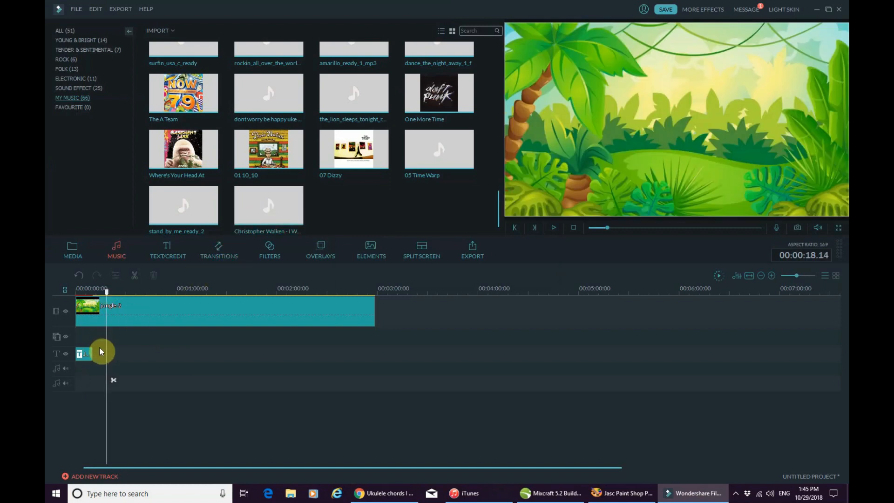
pyautogui.click(265, 204)
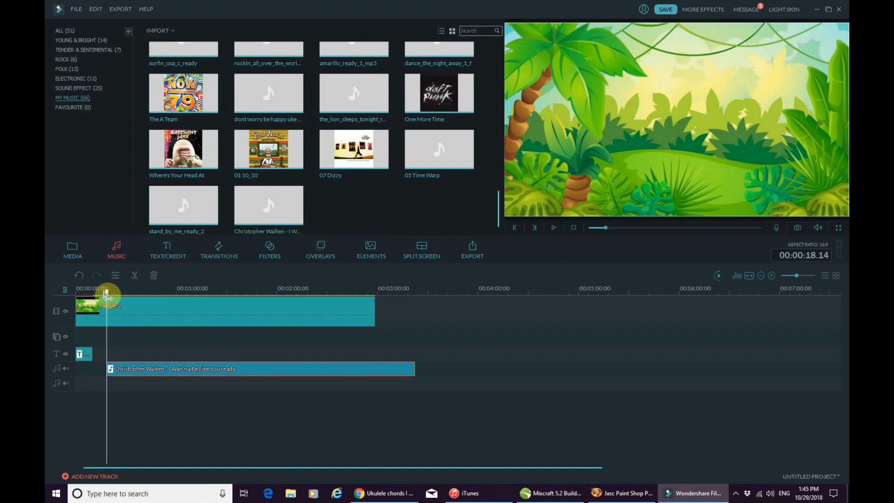
pyautogui.click(86, 298)
pyautogui.moveTo(130, 367); pyautogui.dragTo(120, 368)
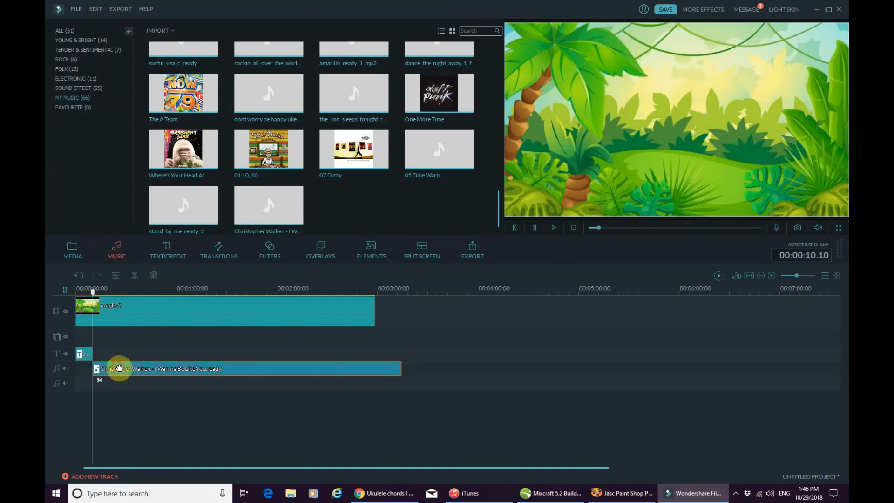
pyautogui.click(575, 228)
pyautogui.click(555, 227)
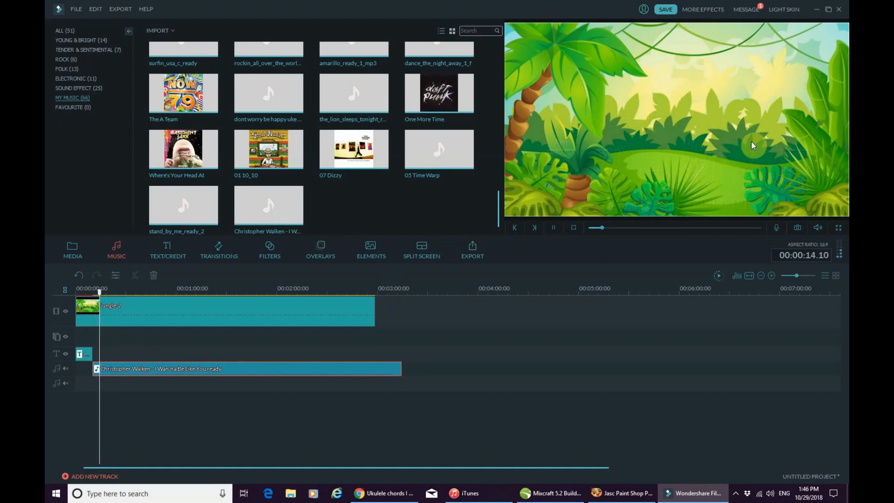
# - Stop playback and add the custom title preset "wanna be like you main" to the text track at about 14 seconds
pyautogui.click(575, 228)
pyautogui.click(86, 355)
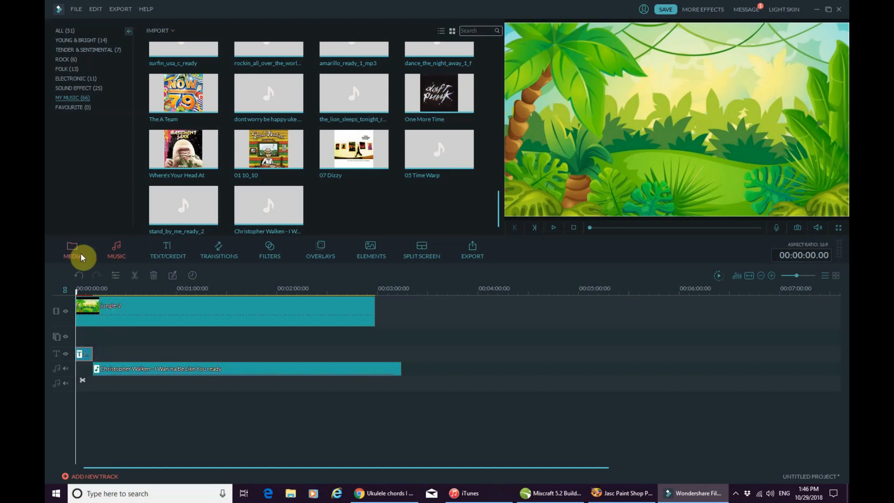
pyautogui.click(163, 246)
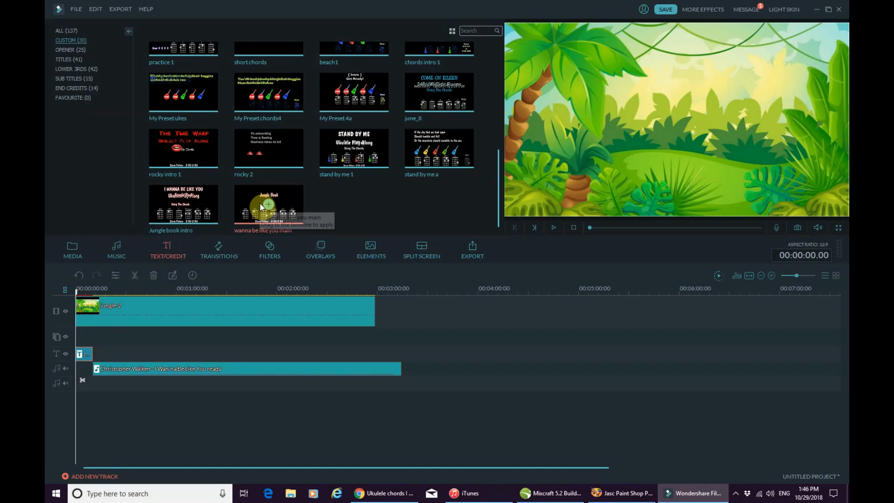
pyautogui.click(100, 289)
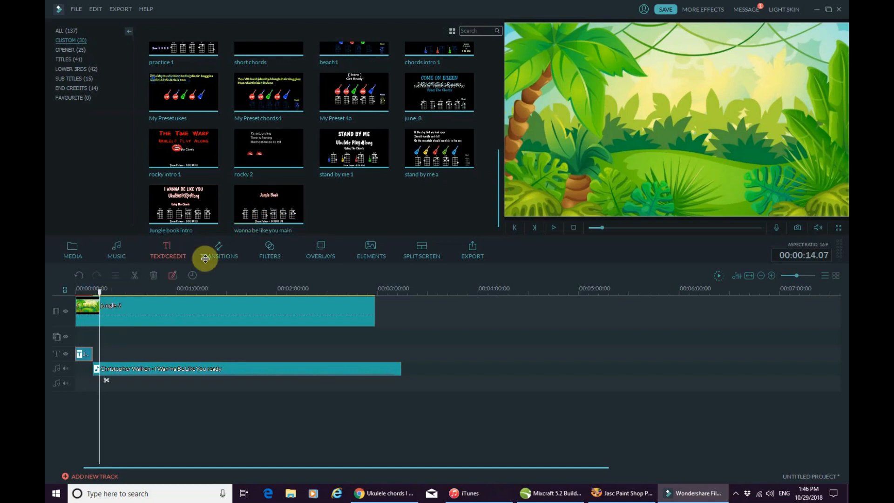
pyautogui.click(268, 204)
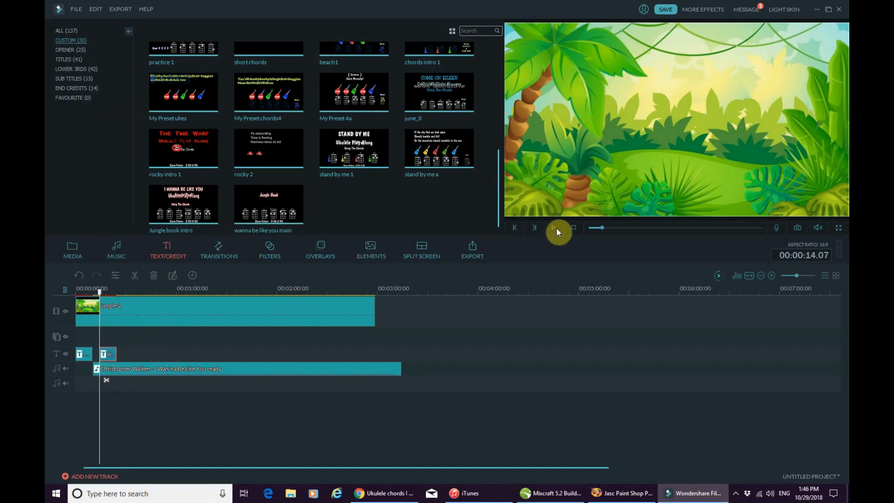
# - In the main title's advanced text editor, shift the starts of the Strum Pattern, chord diagram and Jungle Book layers to time zero
pyautogui.doubleClick(107, 355)
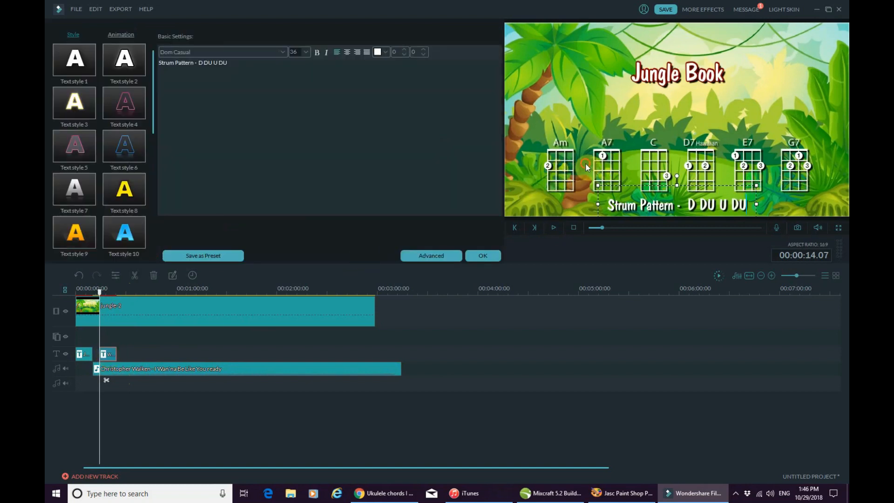
pyautogui.click(442, 254)
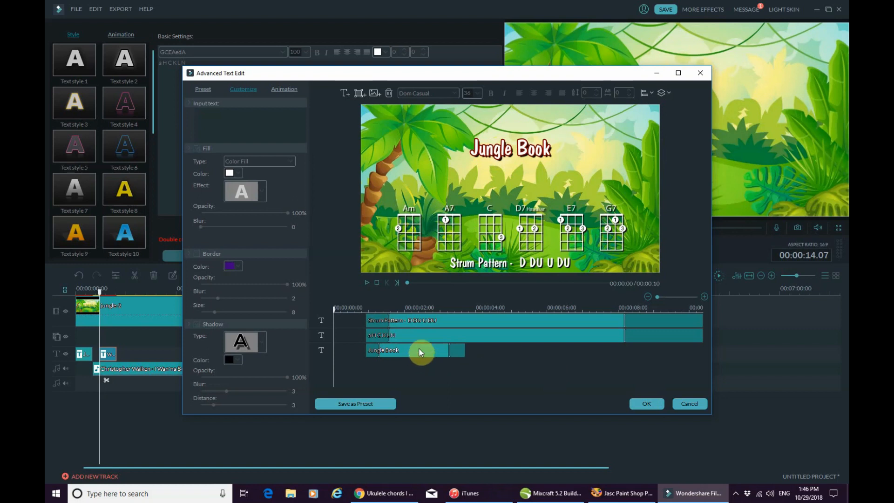
pyautogui.click(418, 323)
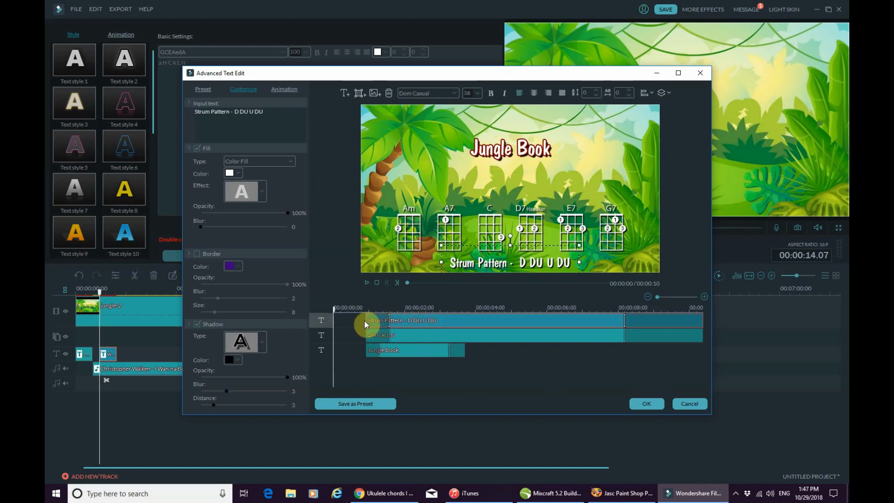
pyautogui.moveTo(366, 320); pyautogui.dragTo(333, 320)
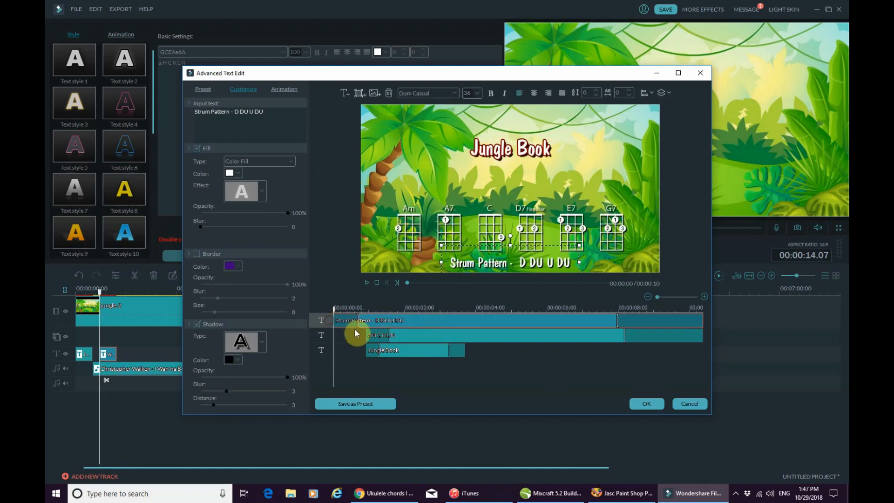
pyautogui.click(389, 335)
pyautogui.moveTo(388, 335); pyautogui.dragTo(326, 335)
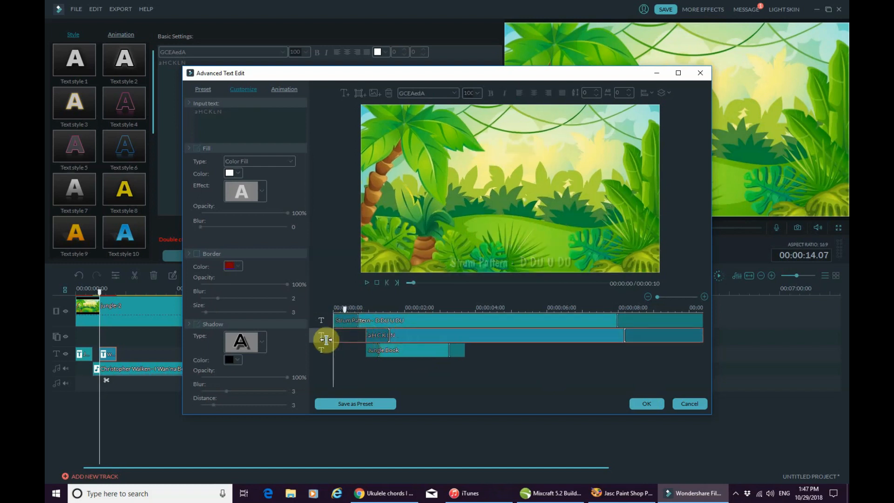
pyautogui.click(404, 354)
pyautogui.moveTo(405, 354); pyautogui.dragTo(365, 355)
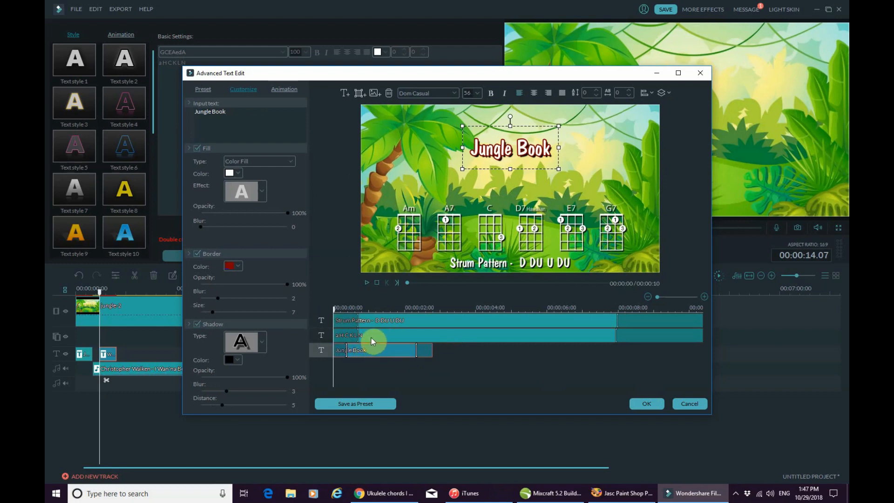
# - Shorten the lead-in animations of the chord diagram and Strum Pattern layers to match the Jungle Book layer, and apply the edits
pyautogui.click(357, 335)
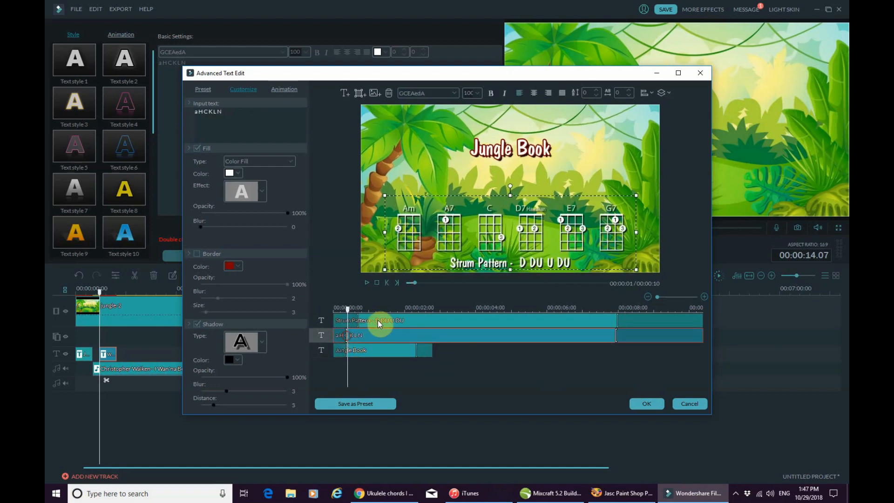
pyautogui.click(355, 320)
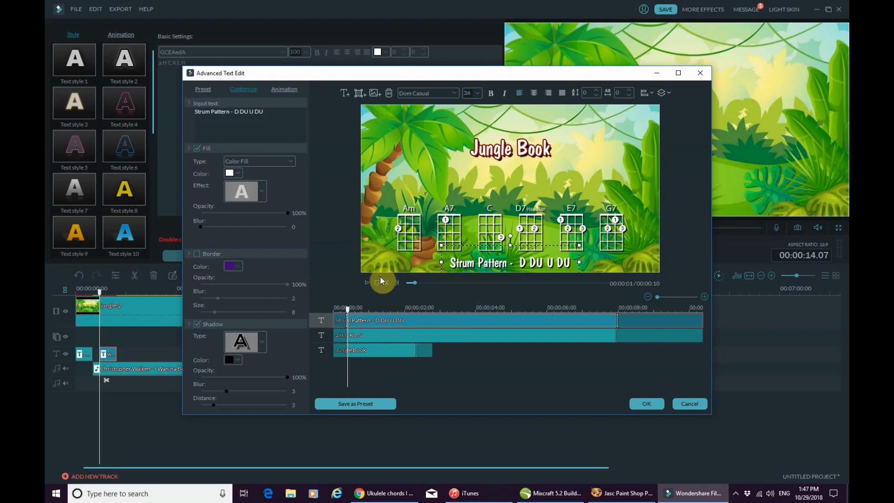
pyautogui.click(644, 403)
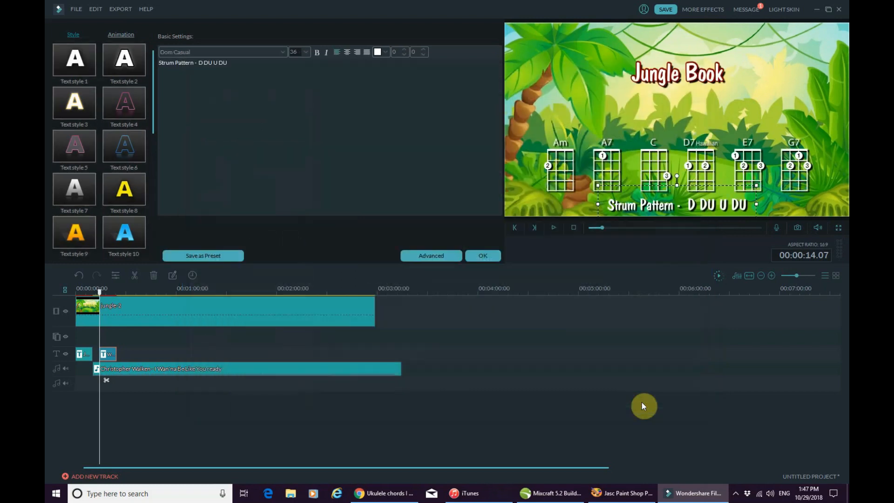
# - Play the project from the start to check when the song and the main title come in, and stop playback
pyautogui.click(554, 228)
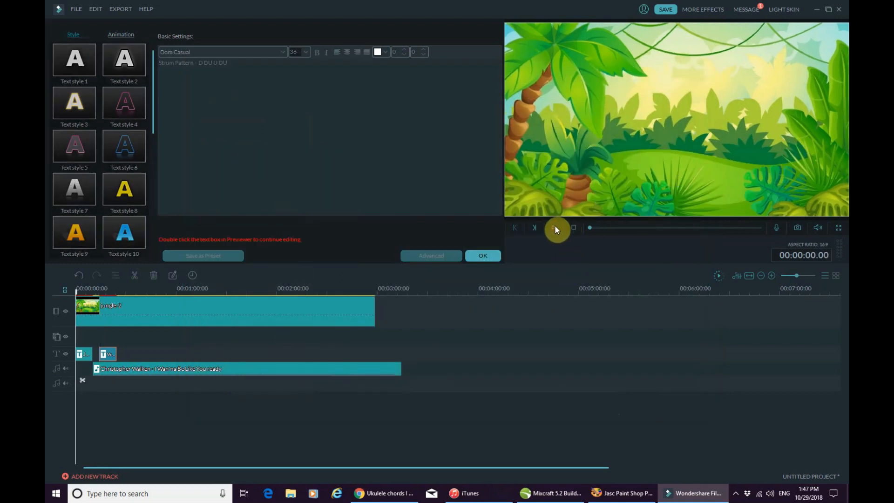
pyautogui.click(554, 228)
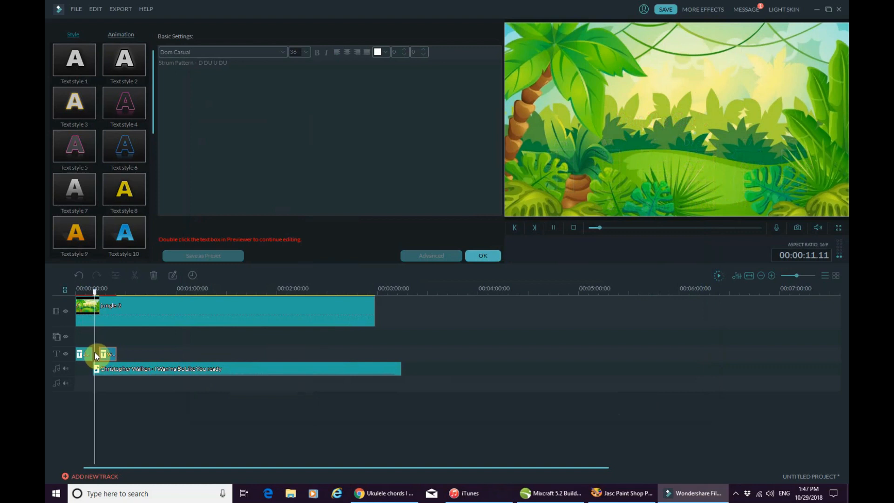
pyautogui.click(575, 227)
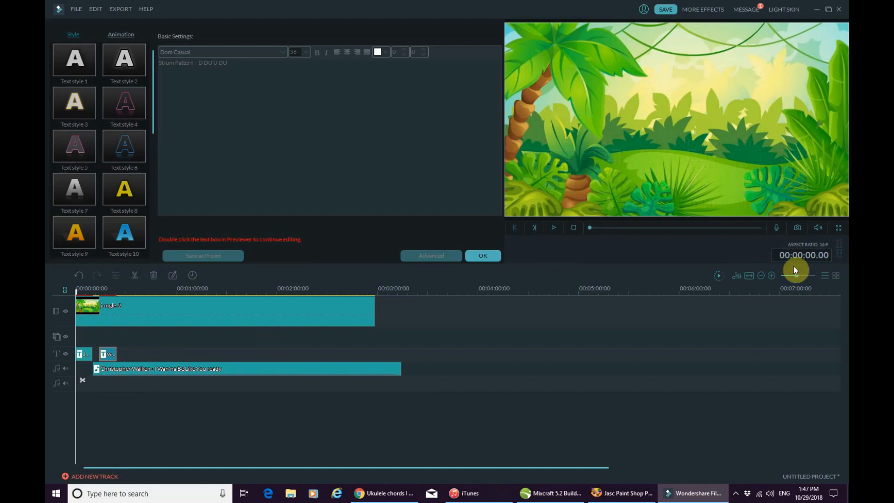
# - Move the main title directly behind the intro title and start the song clip at about 7 seconds
pyautogui.moveTo(797, 276); pyautogui.dragTo(803, 275)
pyautogui.moveTo(248, 355); pyautogui.dragTo(178, 371)
pyautogui.doubleClick(209, 370)
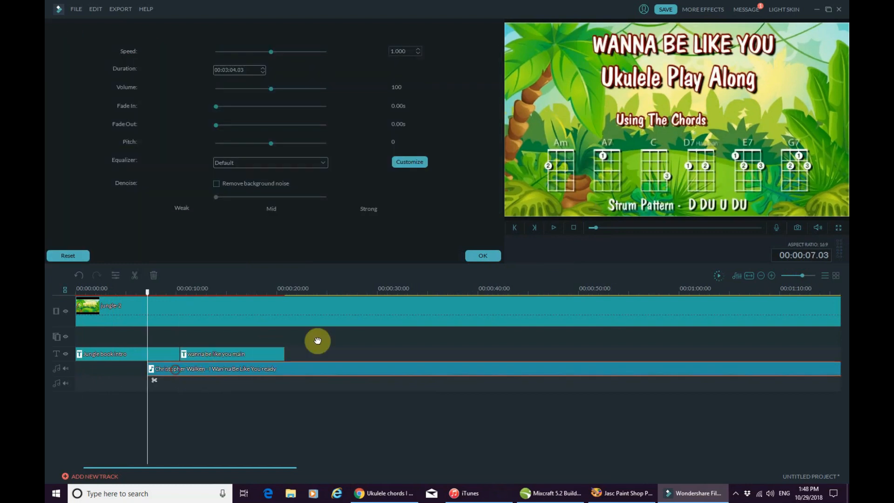
# - Play the project from the start through the end of the main title, pausing at about 23 seconds
pyautogui.click(573, 228)
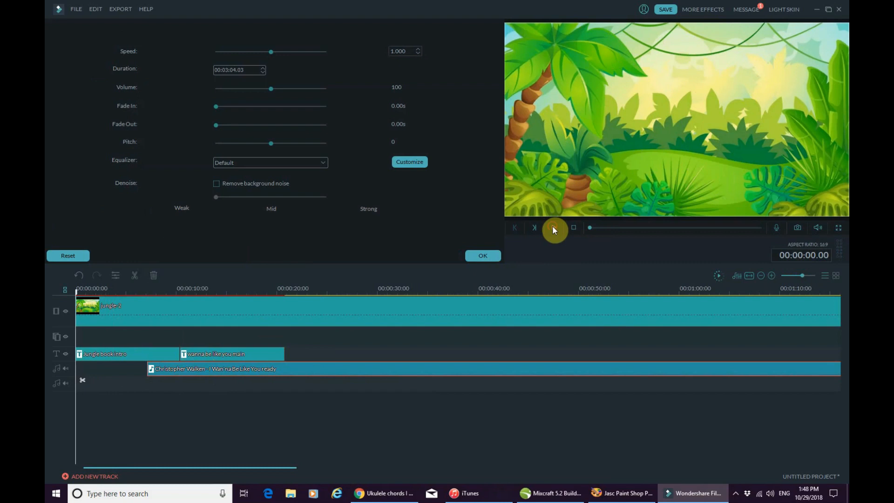
pyautogui.click(554, 227)
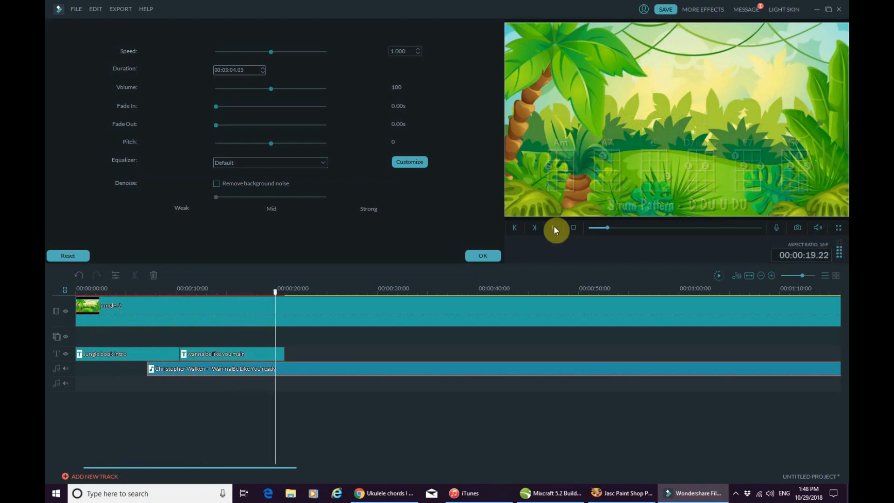
pyautogui.click(554, 227)
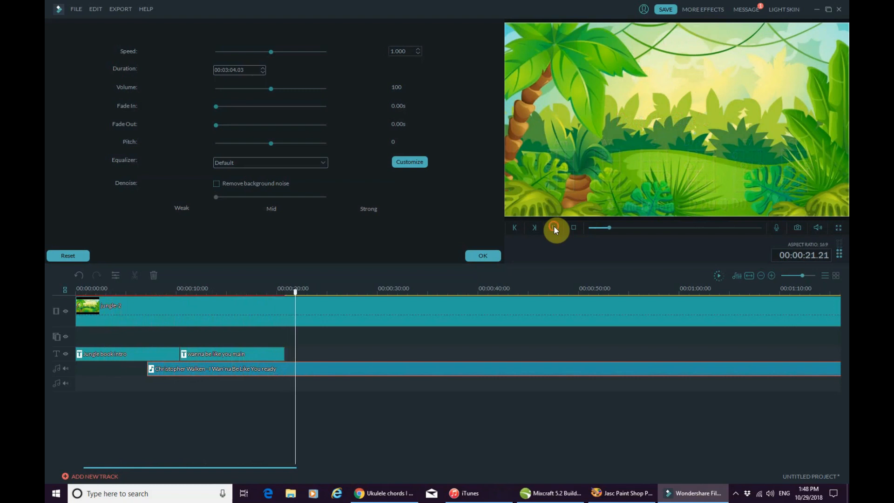
pyautogui.click(554, 227)
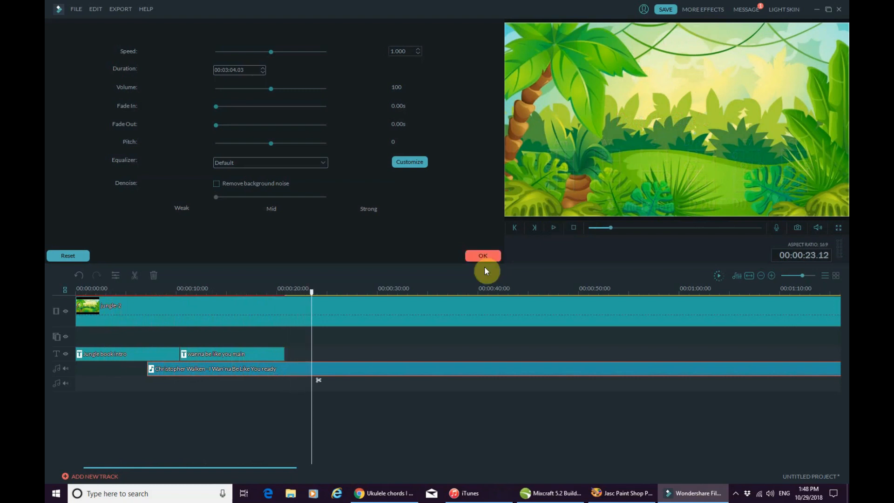
# - Replace the "Jungle Book" text in the main title with "[ Intro ]" in the advanced text editor
pyautogui.doubleClick(272, 356)
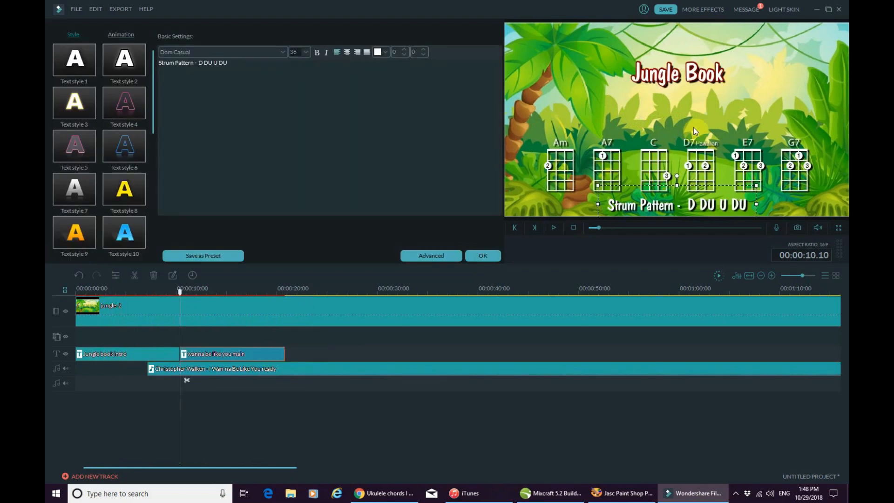
pyautogui.click(434, 257)
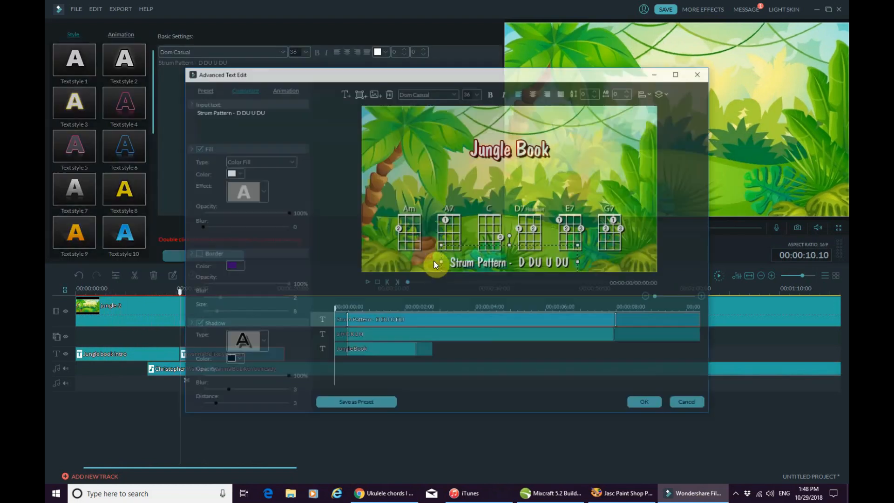
pyautogui.click(513, 147)
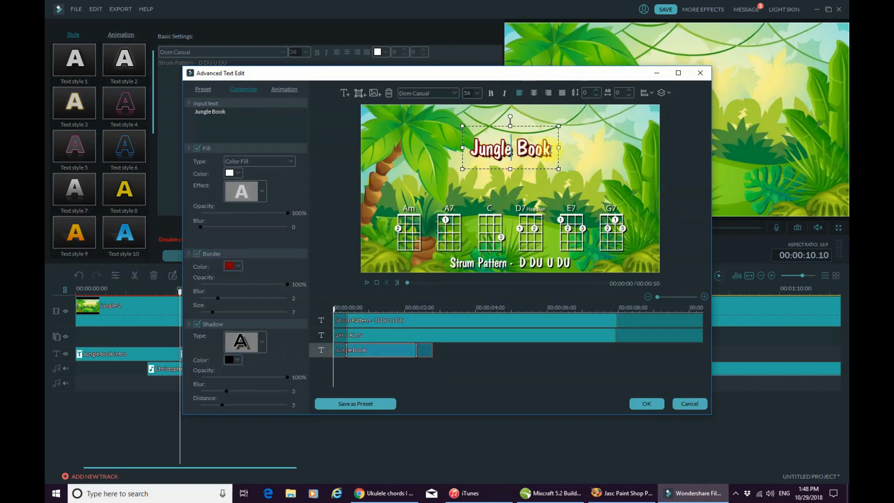
pyautogui.moveTo(547, 154); pyautogui.dragTo(463, 157)
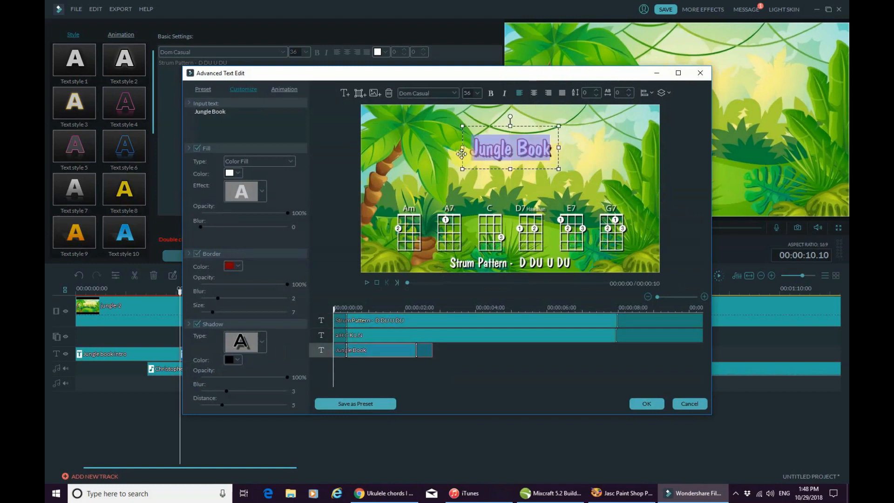
pyautogui.press('BackSpace')
pyautogui.write('[ Intro')
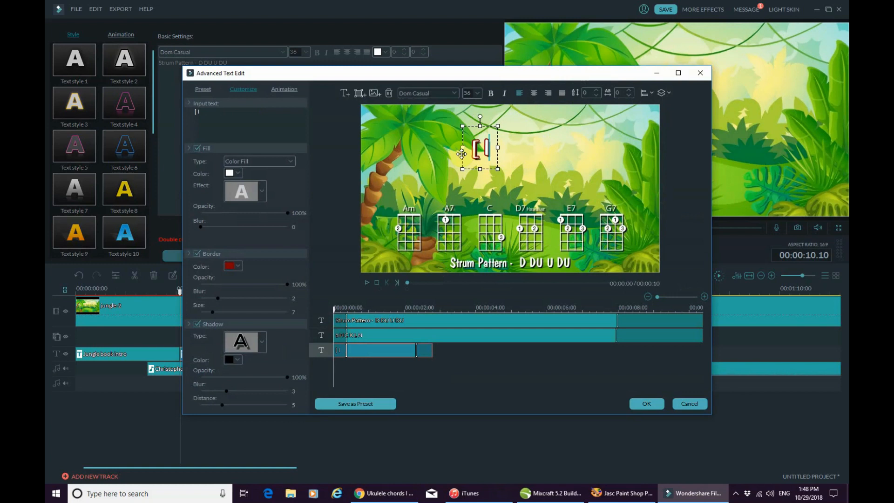
pyautogui.write(' ]')
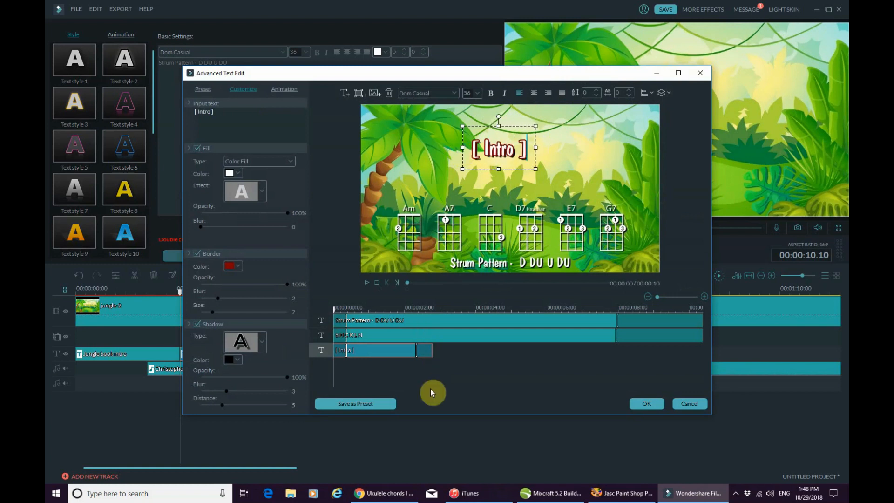
# - Consult the I Wanna Be Like You chord sheet in Chrome, return to Filmora and apply the main title's edits
pyautogui.click(387, 498)
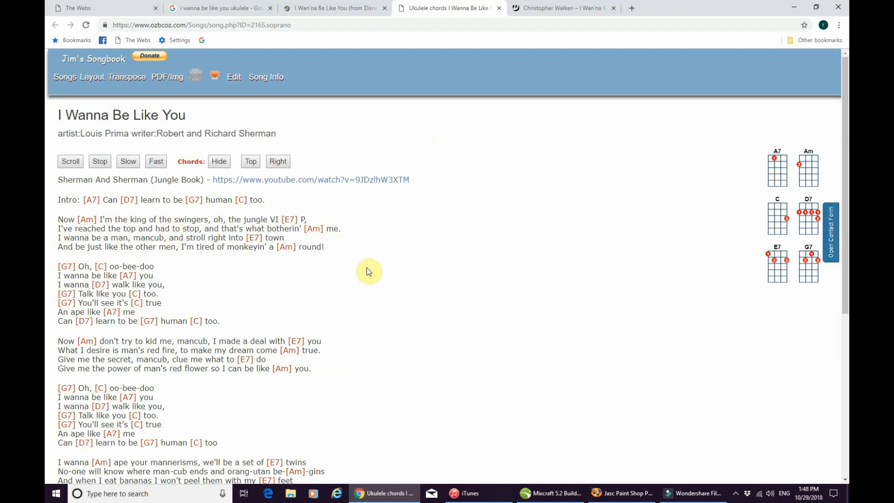
pyautogui.click(687, 497)
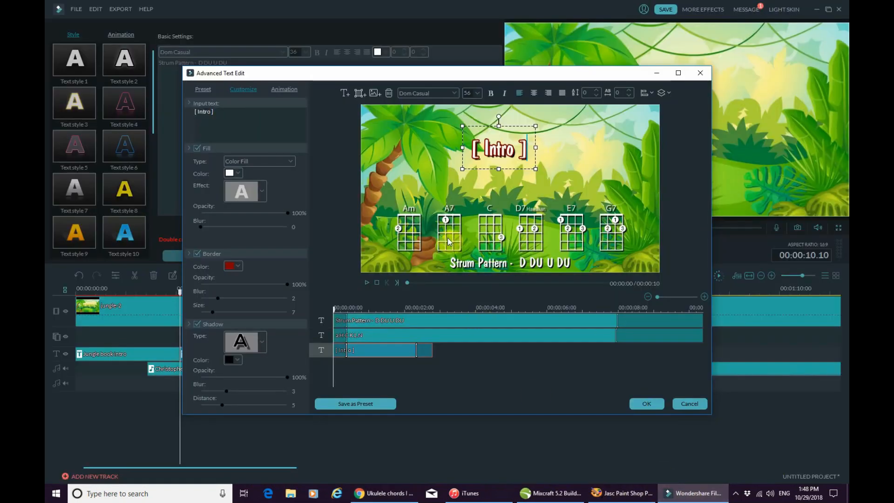
pyautogui.click(649, 403)
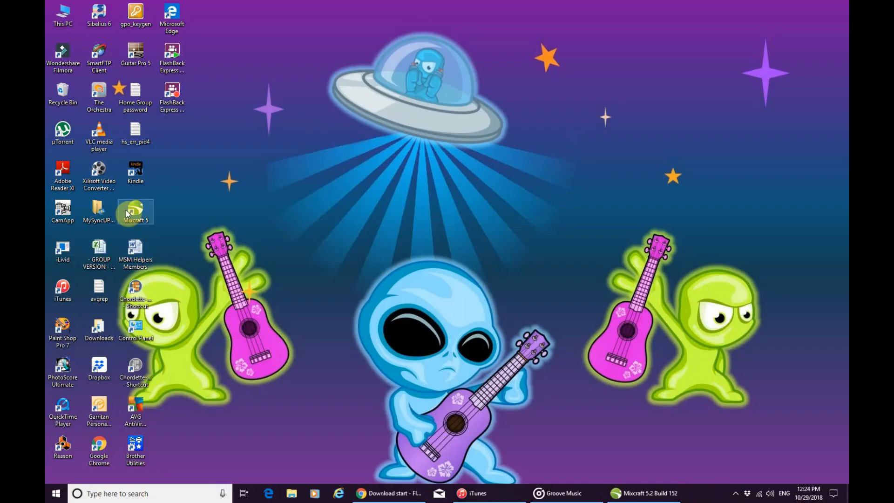
# - Switch to Mixcraft and add "Christopher Walken - I Wan'na Be Like You (2016)" from the MP3s Videos folder to the first audio track
pyautogui.click(144, 227)
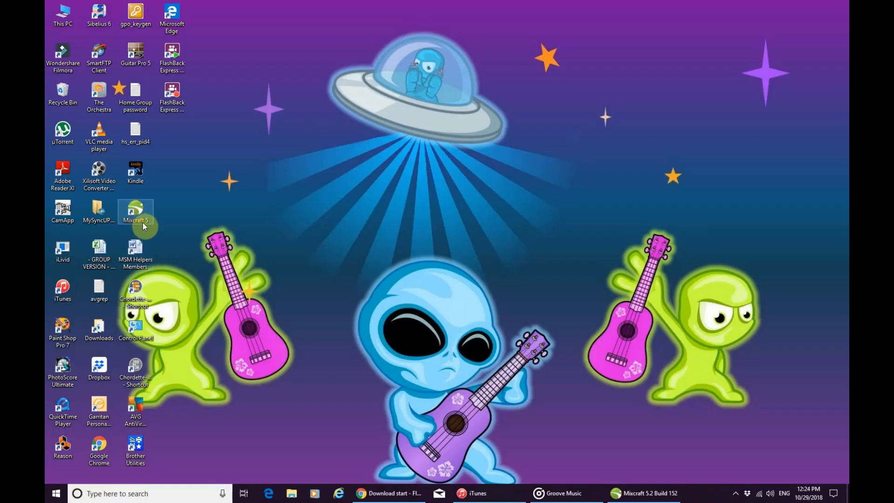
pyautogui.click(627, 496)
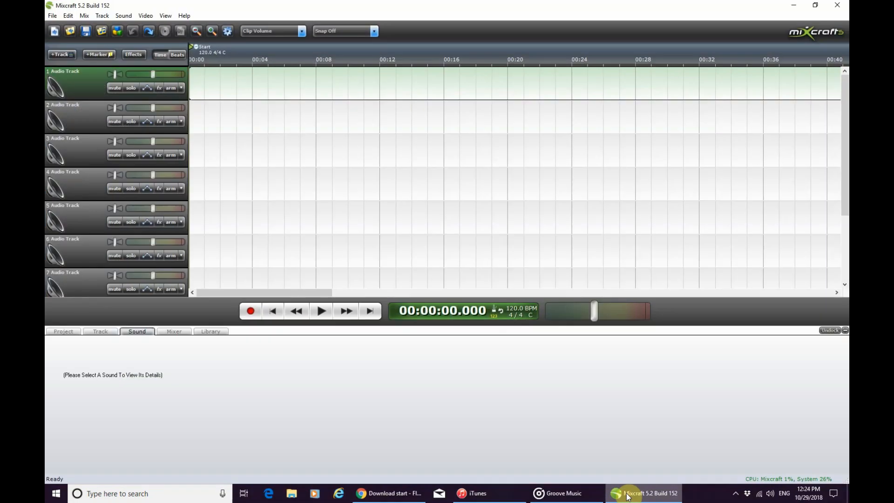
pyautogui.click(103, 33)
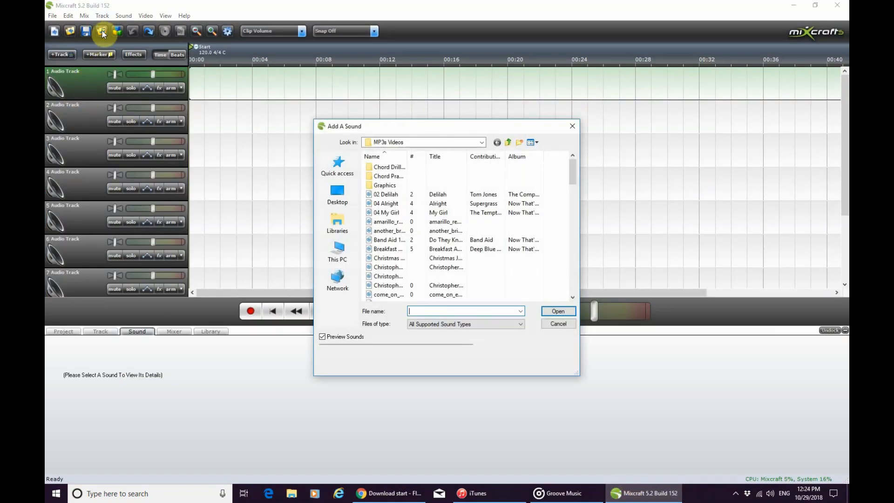
pyautogui.click(385, 269)
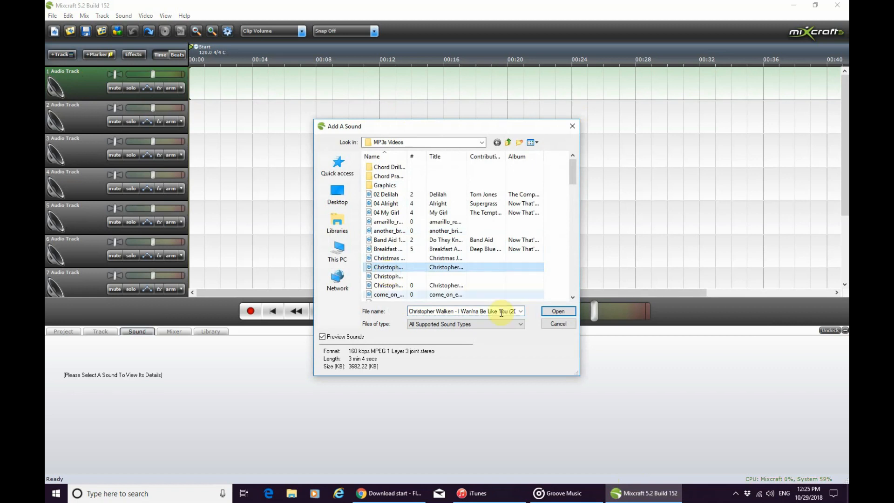
pyautogui.click(543, 312)
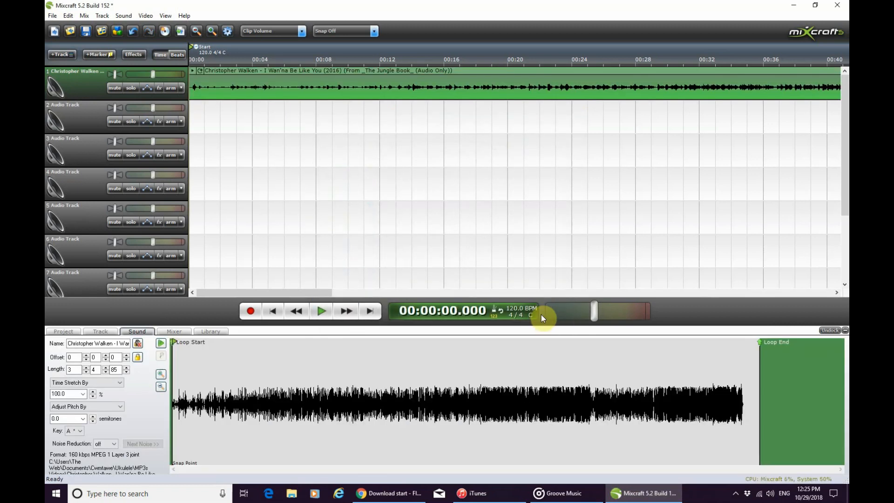
# - Play the Christopher Walken song from about 22 seconds at its original pitch, stop it and reset the playback position to 22 seconds
pyautogui.click(324, 312)
pyautogui.click(541, 61)
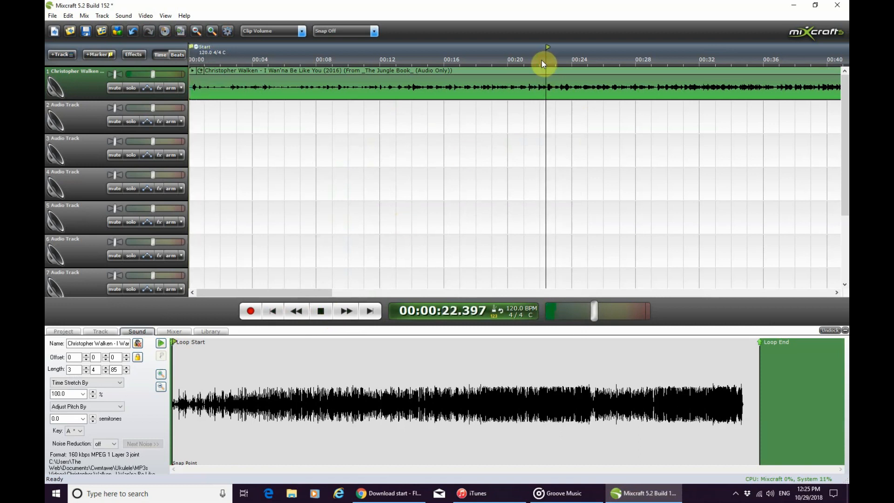
pyautogui.click(317, 312)
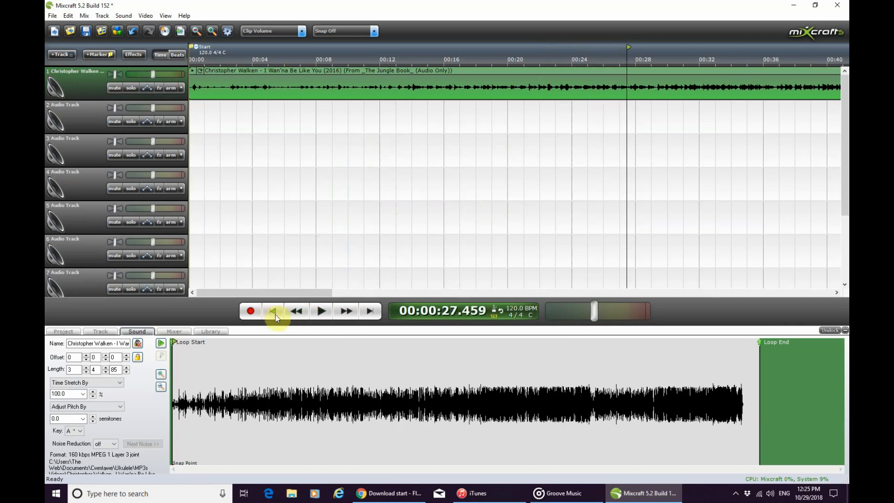
pyautogui.click(545, 66)
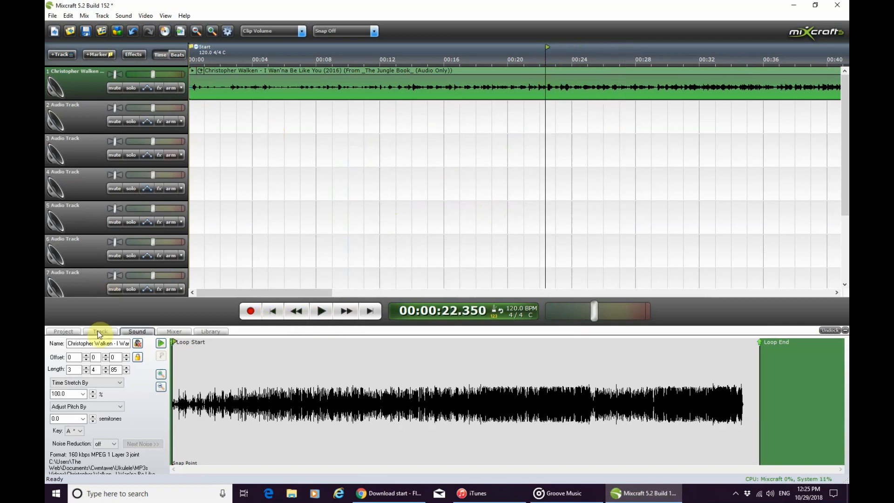
# - Raise the song clip's pitch by 2.0 semitones, audition it from about 22 seconds and return playback to the start
pyautogui.click(84, 419)
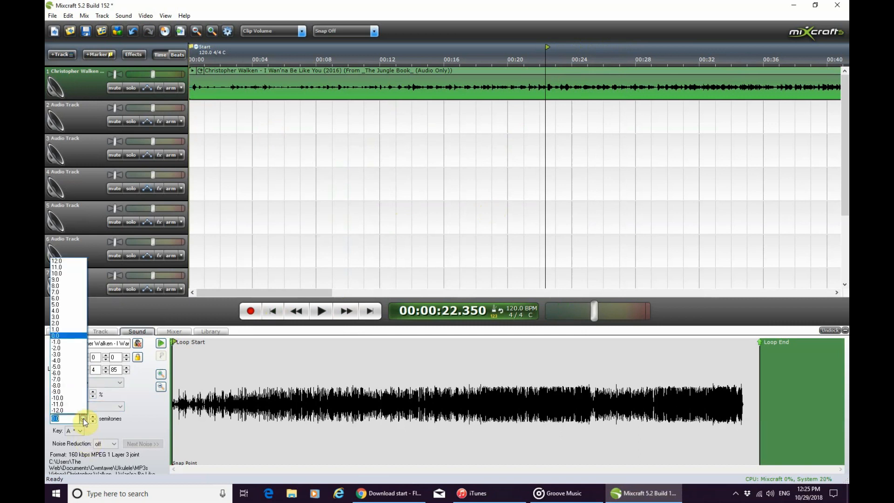
pyautogui.click(67, 322)
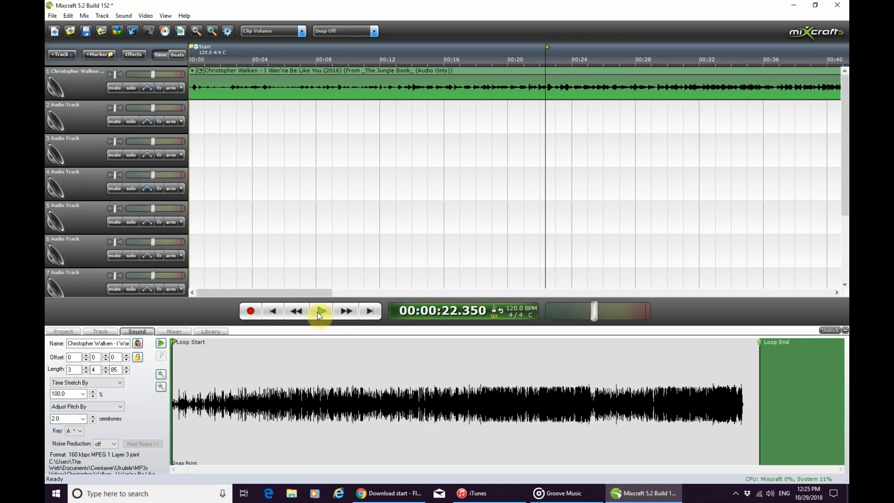
pyautogui.click(320, 312)
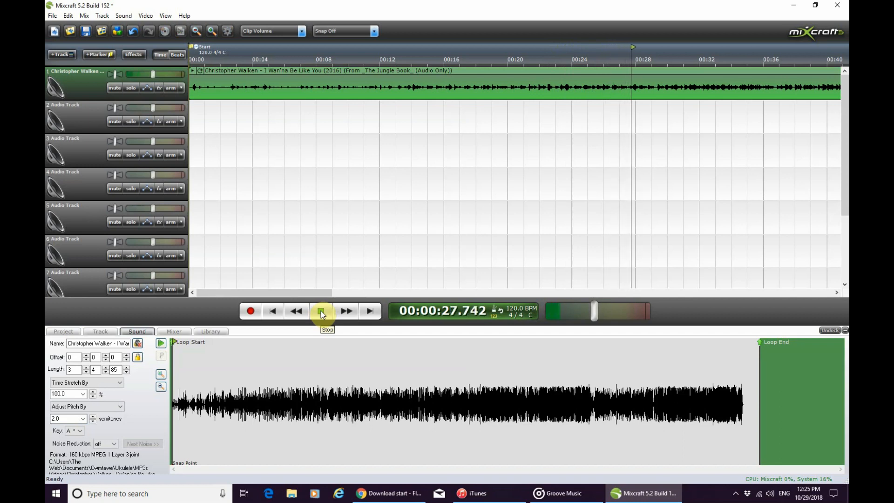
pyautogui.click(320, 311)
pyautogui.click(275, 310)
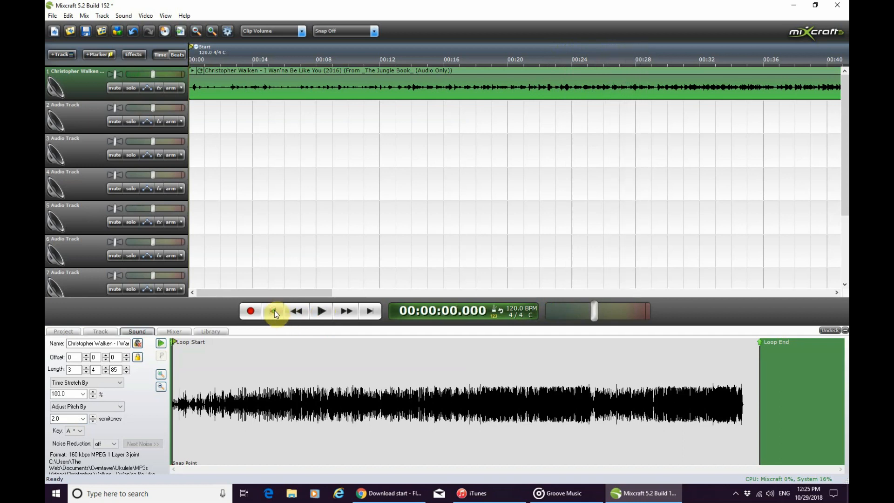
# - Mix down to MP3 as "wanna_be_like_you_ready1" in MP3s Videos without saving the project, and play the Christopher Walken song in Groove Music
pyautogui.click(53, 17)
pyautogui.moveTo(111, 84)
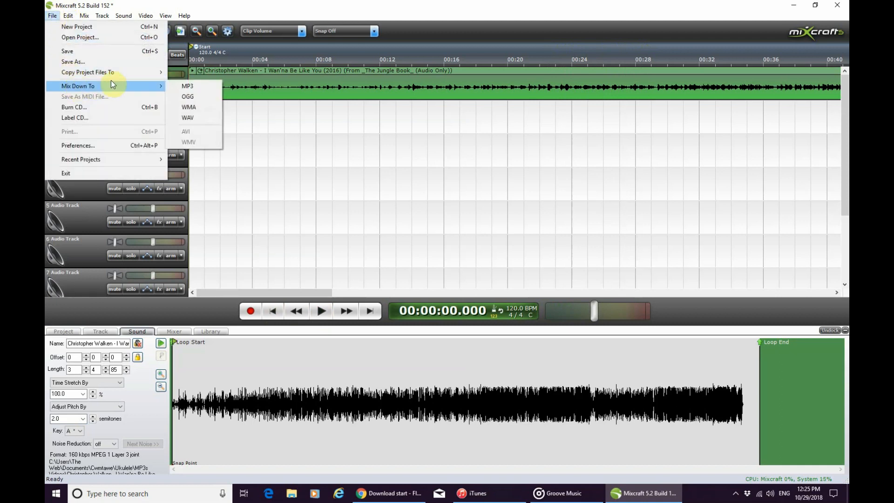
pyautogui.click(178, 83)
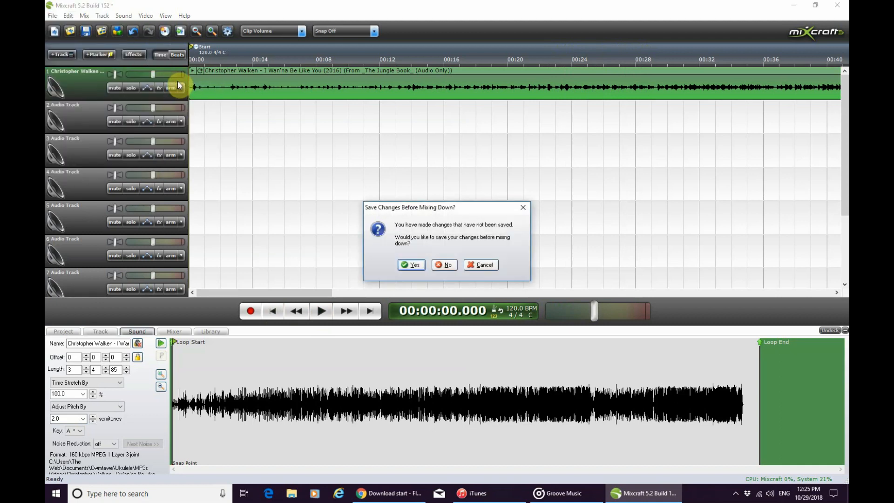
pyautogui.click(443, 264)
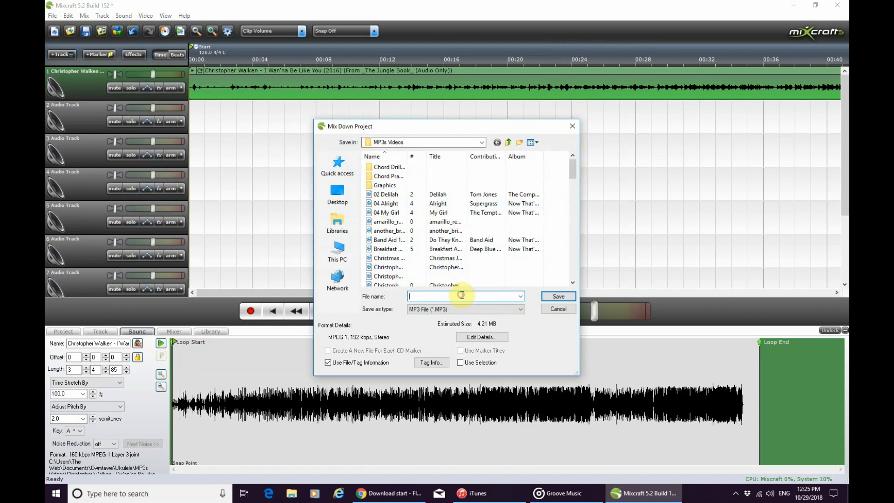
pyautogui.write('wanna_be_like_you_ready1')
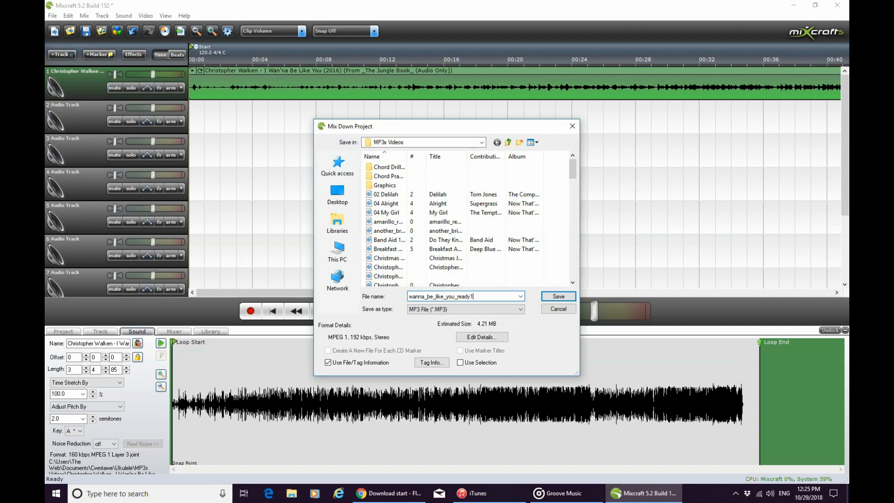
pyautogui.click(549, 296)
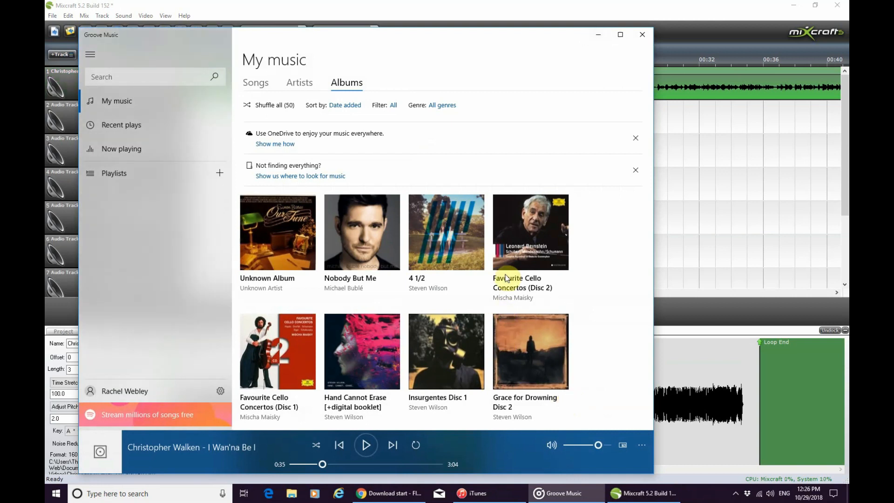
pyautogui.click(360, 445)
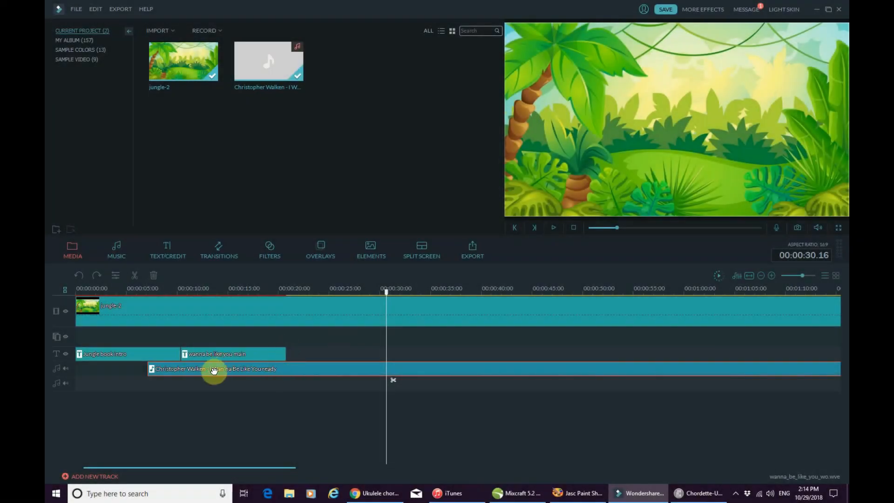
# - In Filmora, move the song clip to start at 00:00:02.08 and play the project from the start to about 26 seconds
pyautogui.moveTo(221, 369); pyautogui.dragTo(175, 369)
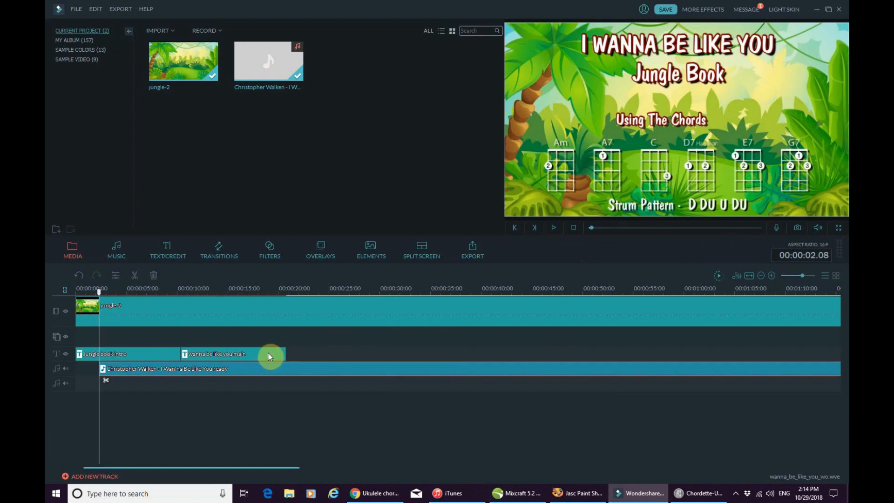
pyautogui.click(573, 228)
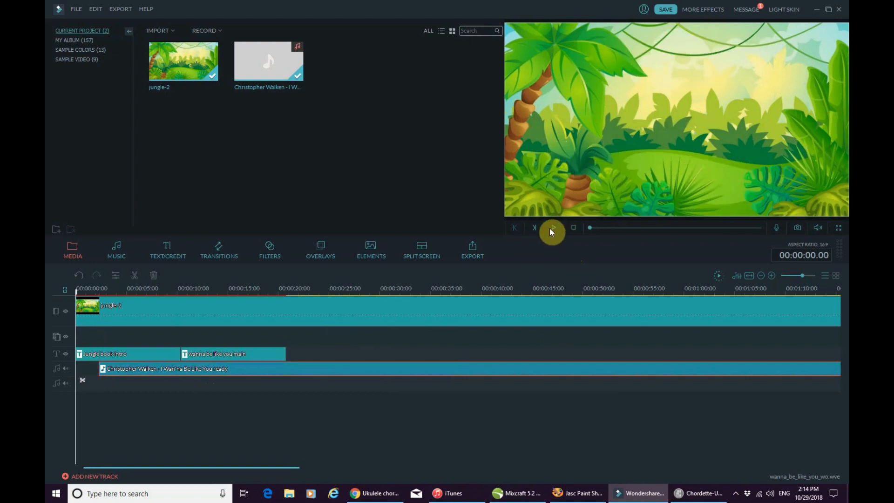
pyautogui.click(552, 228)
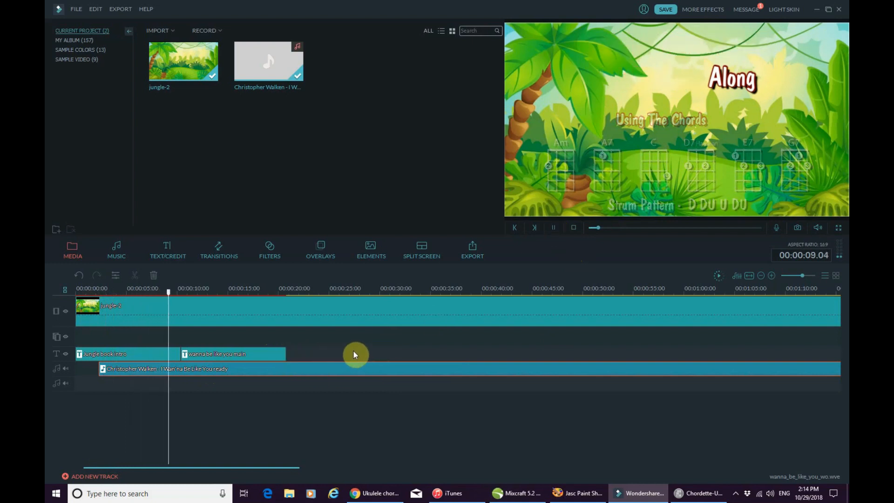
pyautogui.click(553, 228)
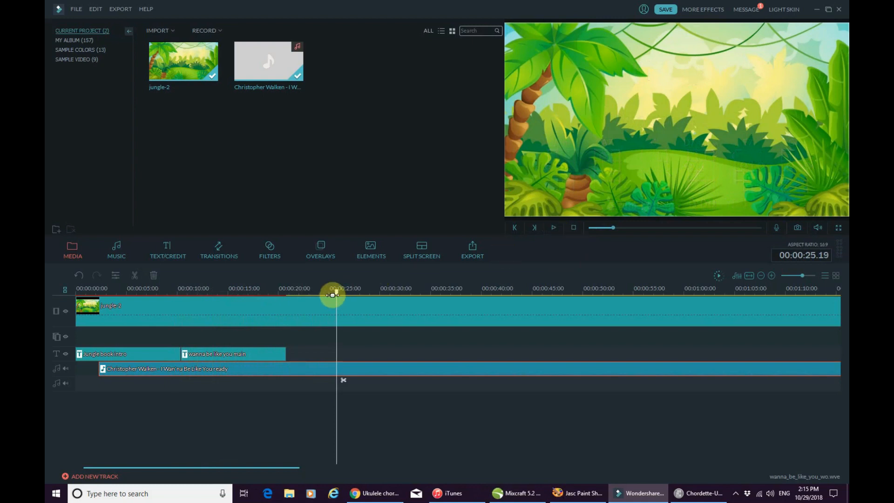
# - Extend the end of the "wanna be like you main" title to 00:00:25.19 and play back its ending from about 22 seconds
pyautogui.click(270, 356)
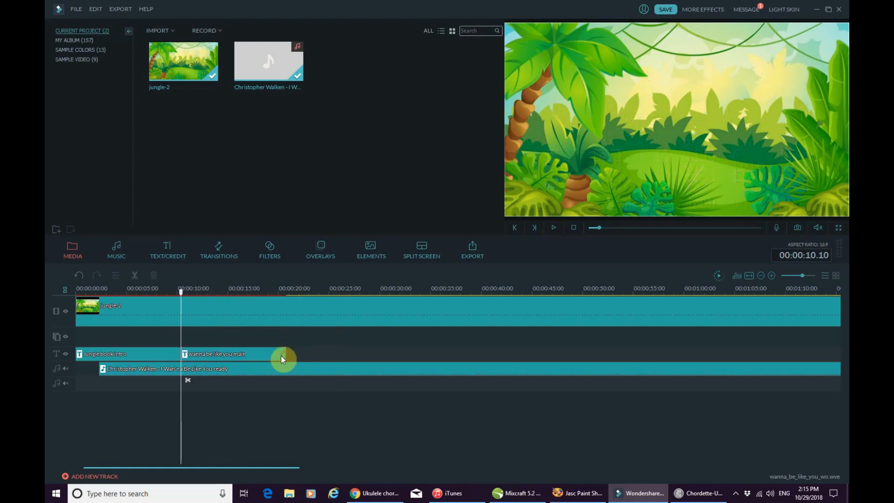
pyautogui.moveTo(285, 354); pyautogui.dragTo(337, 345)
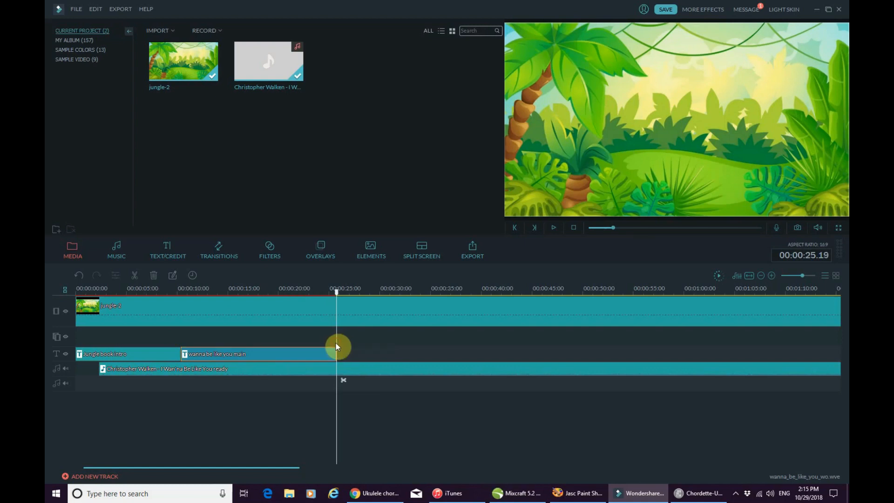
pyautogui.click(305, 293)
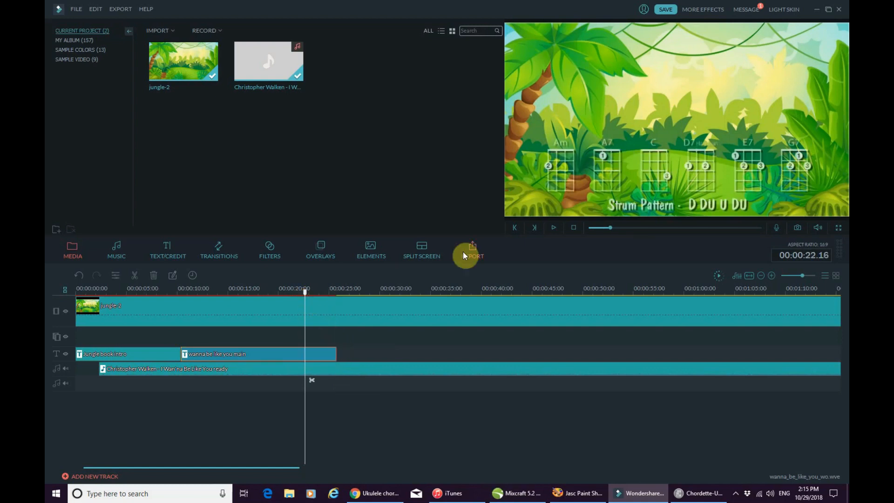
pyautogui.click(553, 229)
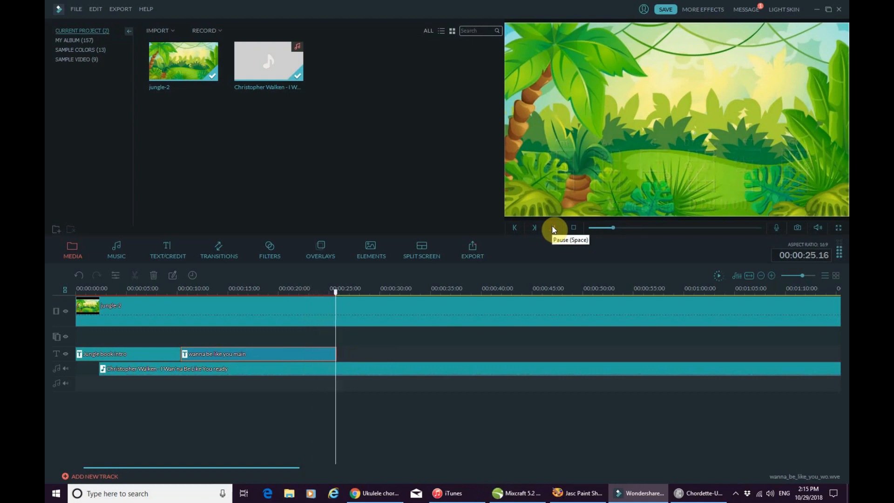
pyautogui.click(554, 228)
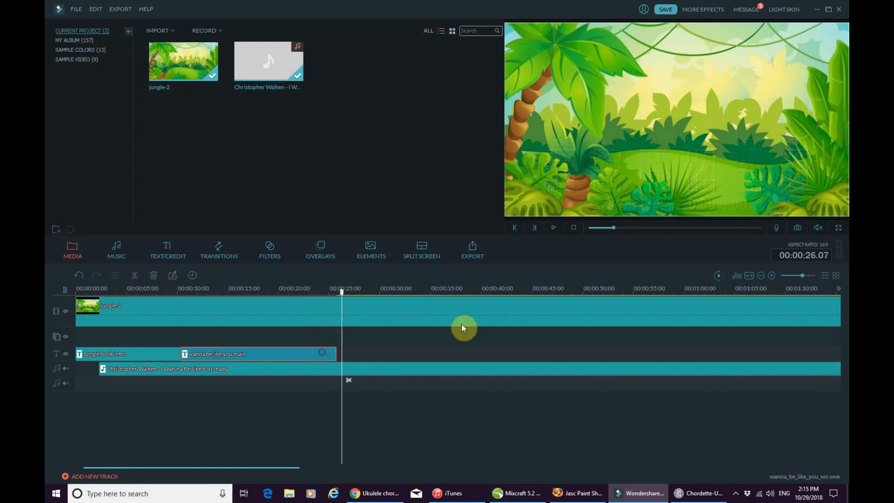
# - Trim the main title's end back to about 25.3 seconds and replay its ending
pyautogui.moveTo(803, 275); pyautogui.dragTo(806, 275)
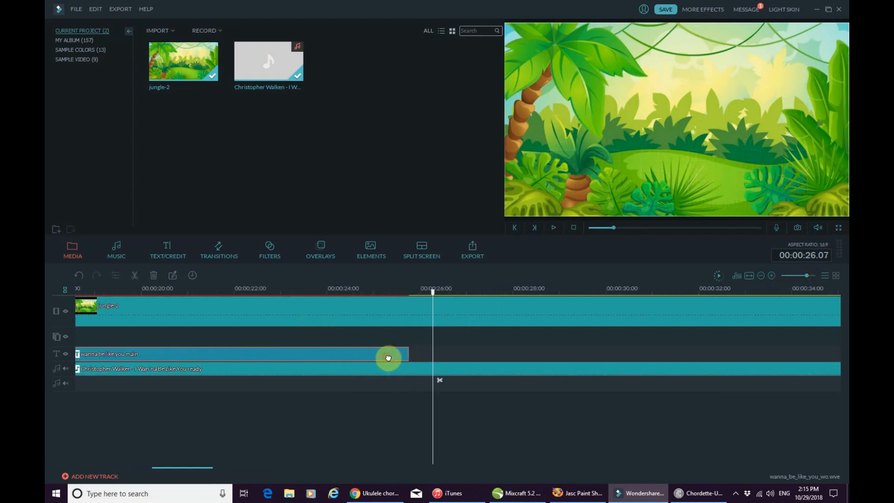
pyautogui.moveTo(406, 354); pyautogui.dragTo(400, 356)
pyautogui.click(314, 292)
pyautogui.click(554, 229)
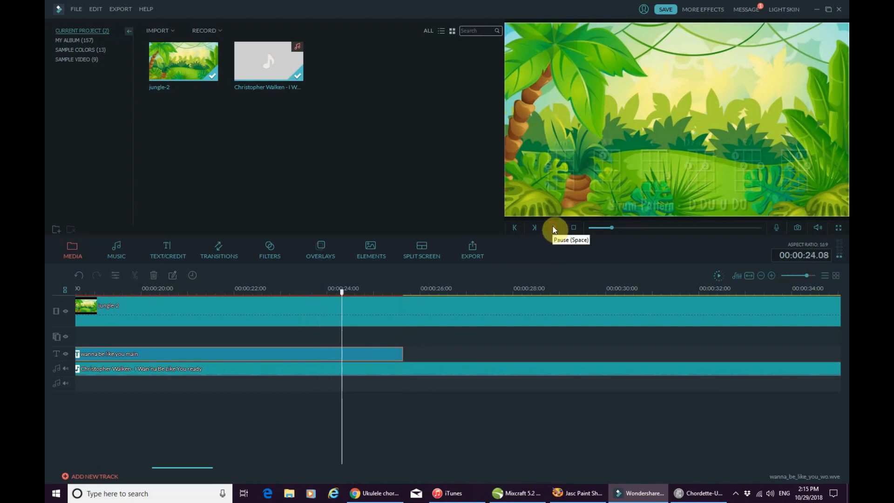
pyautogui.click(554, 228)
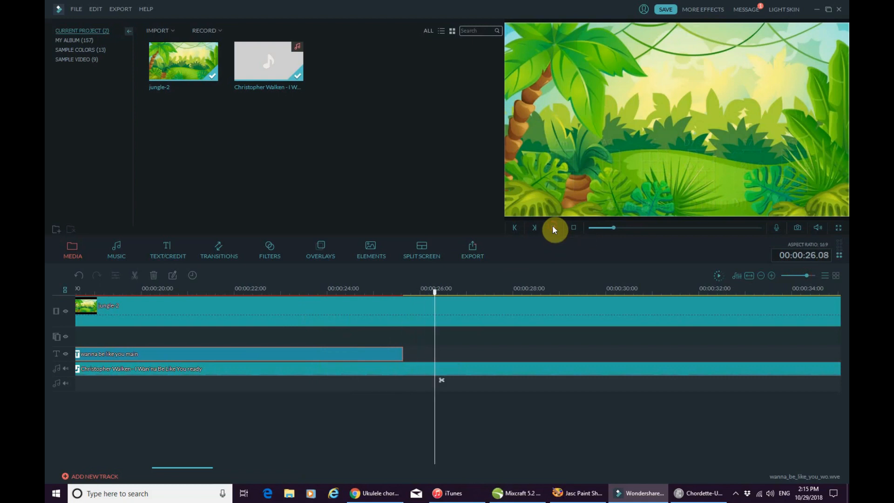
# - Review the "[ Intro ]" text and chord diagram timings of the main title in the advanced text editor, and close it with OK
pyautogui.doubleClick(368, 354)
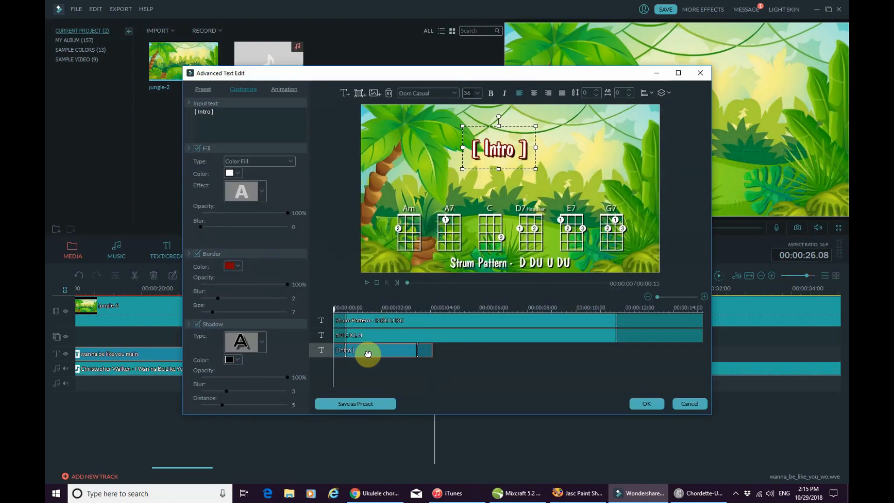
pyautogui.click(365, 284)
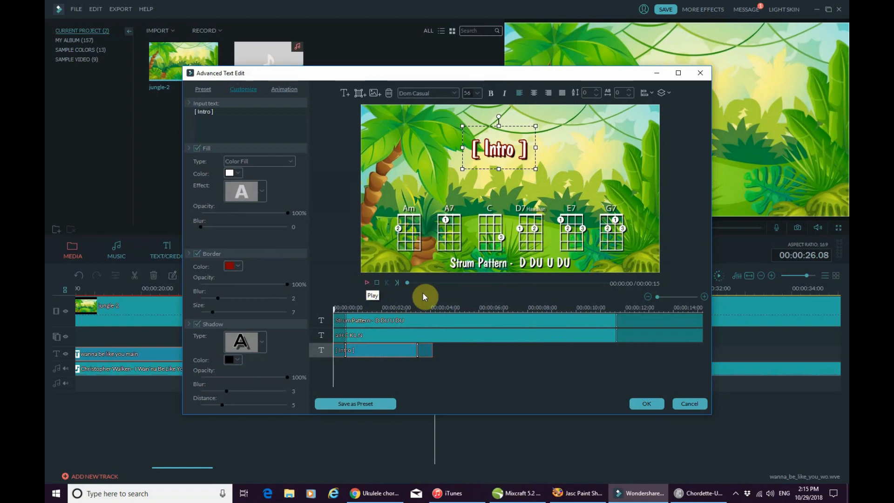
pyautogui.click(652, 404)
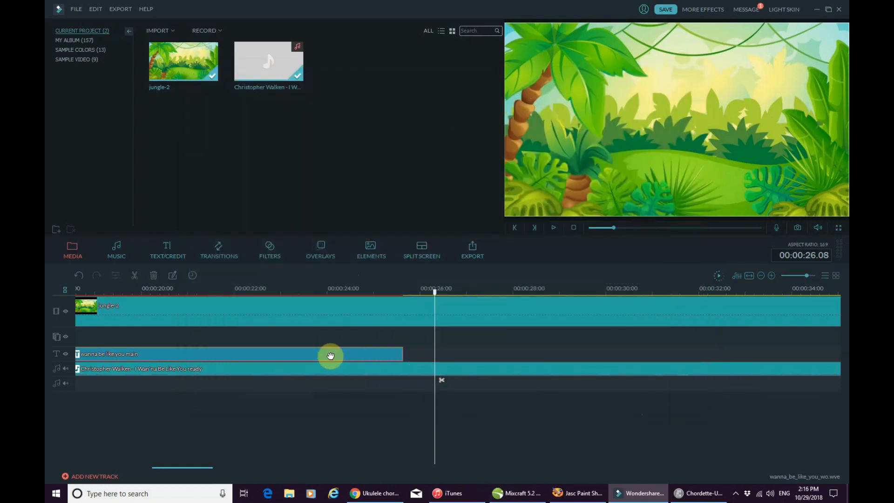
# - Return the project to the start, reopen the main title in the advanced text editor and select the chord diagram text
pyautogui.moveTo(434, 293); pyautogui.dragTo(281, 309)
pyautogui.click(574, 227)
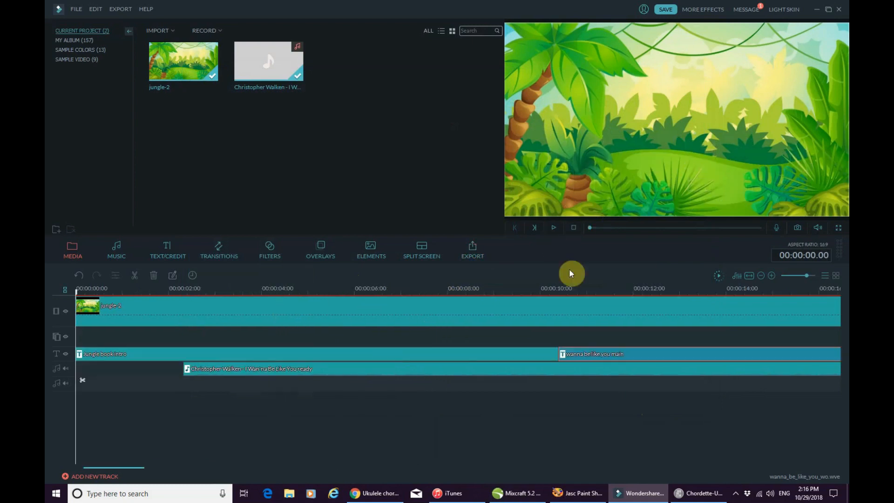
pyautogui.doubleClick(588, 358)
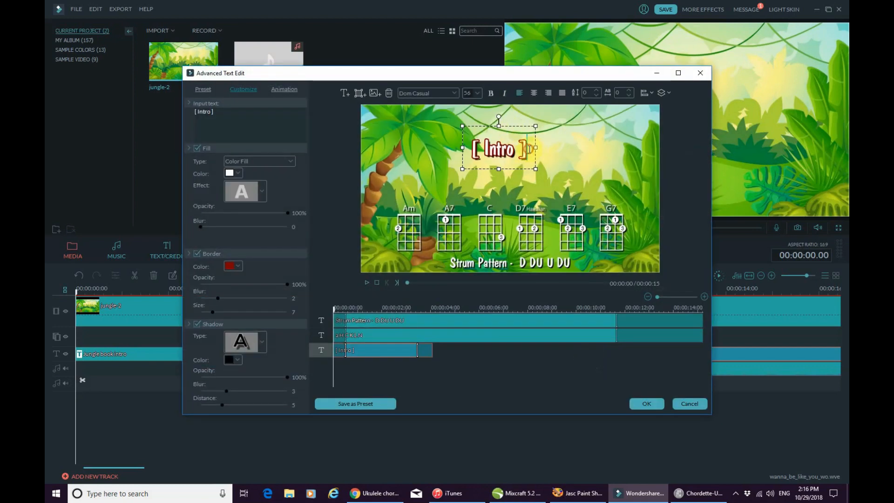
pyautogui.click(452, 225)
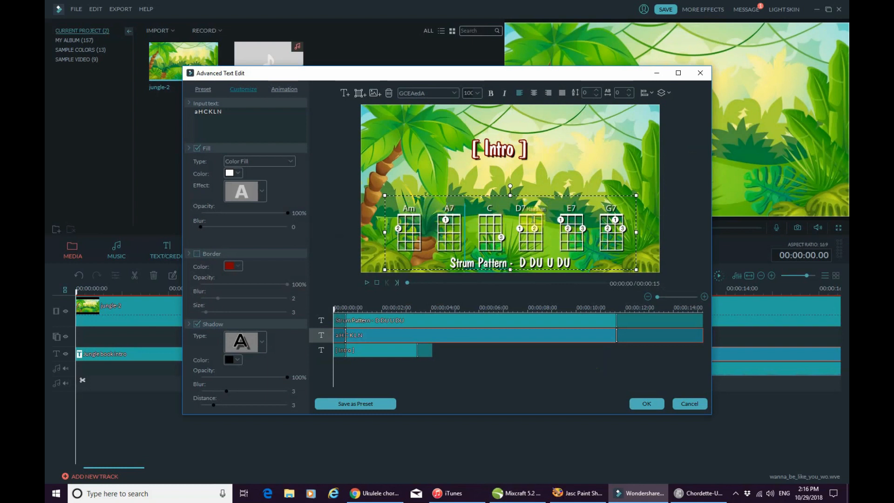
# - Switch to Chordette and look up the font characters for the C7 and E7 chords
pyautogui.click(687, 493)
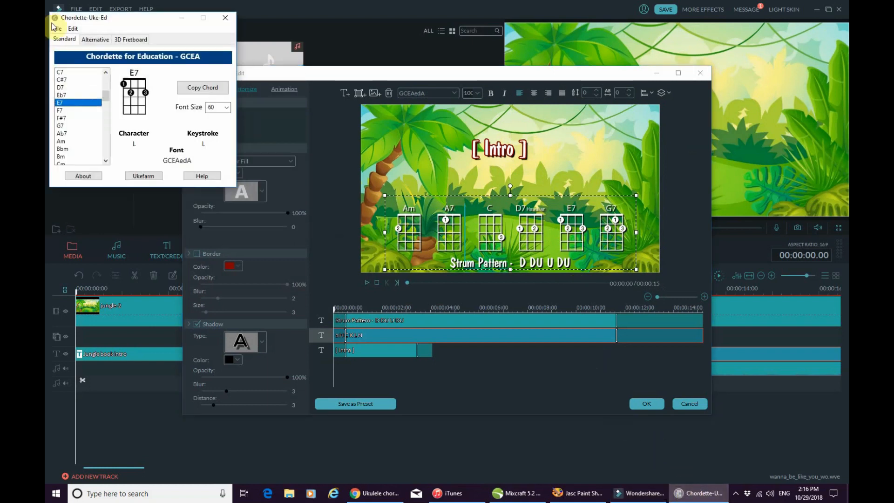
pyautogui.moveTo(149, 18); pyautogui.dragTo(209, 77)
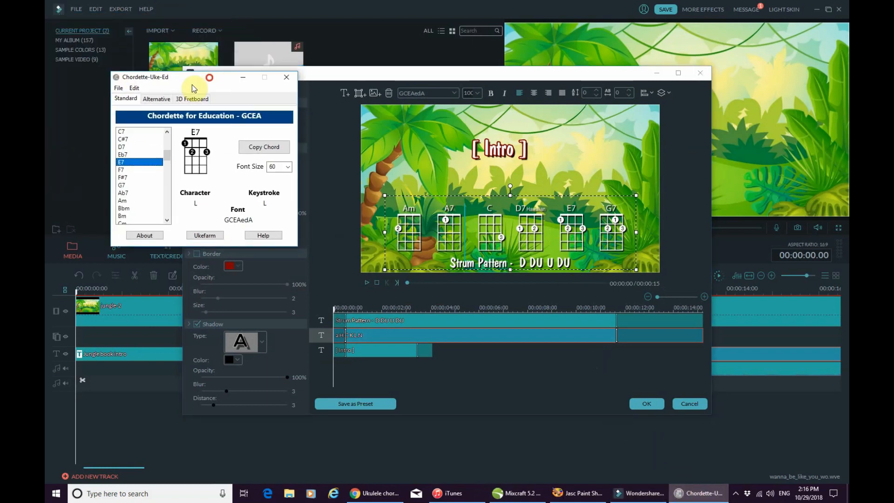
pyautogui.click(128, 131)
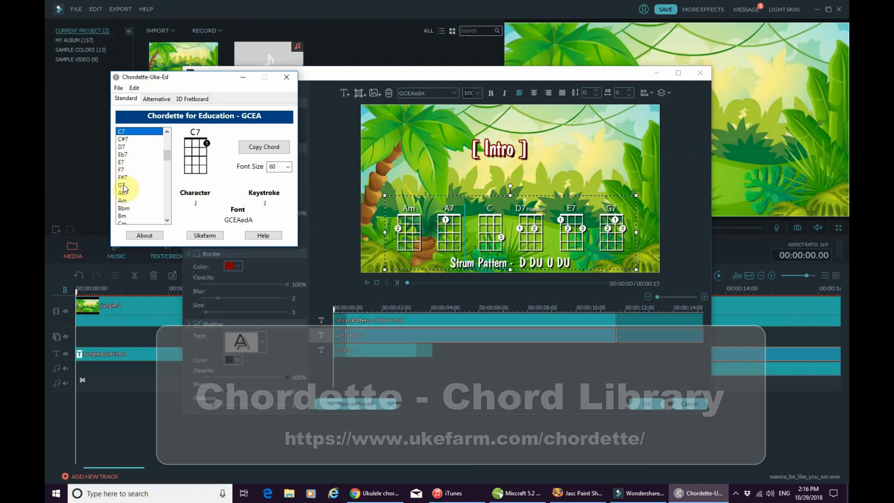
pyautogui.click(123, 162)
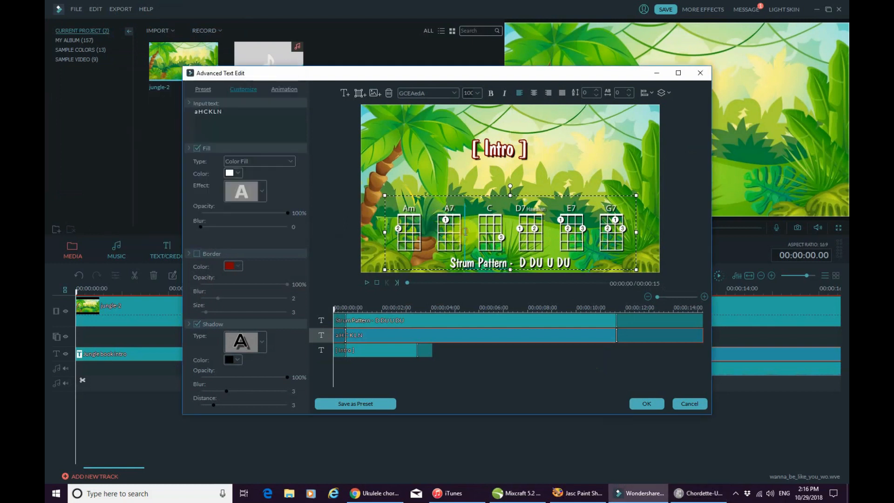
# - Change the second chord diagram to E7 with the character L and the third to Am with the character a
pyautogui.click(461, 232)
pyautogui.press('BackSpace')
pyautogui.write('L')
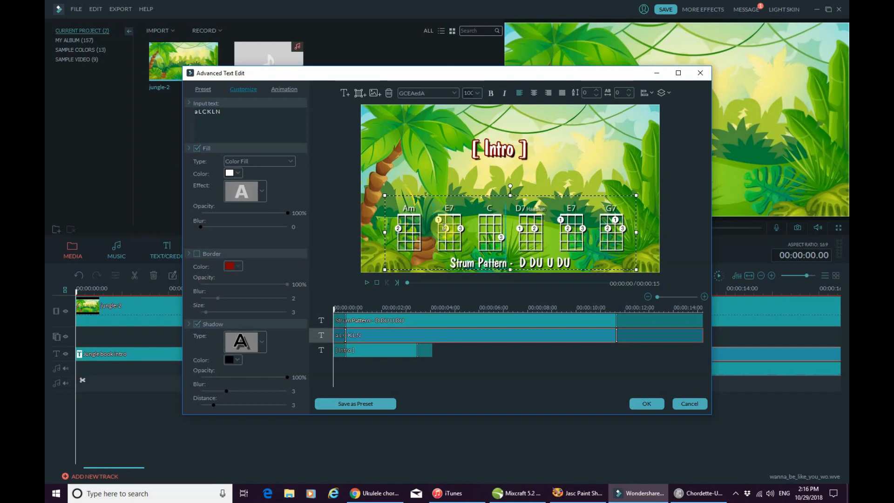
pyautogui.press('Delete')
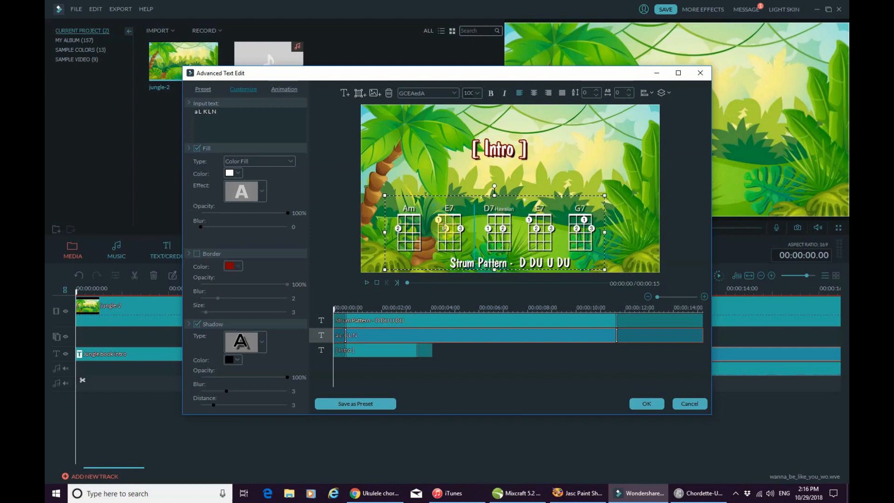
pyautogui.press('BackSpace')
pyautogui.write('a')
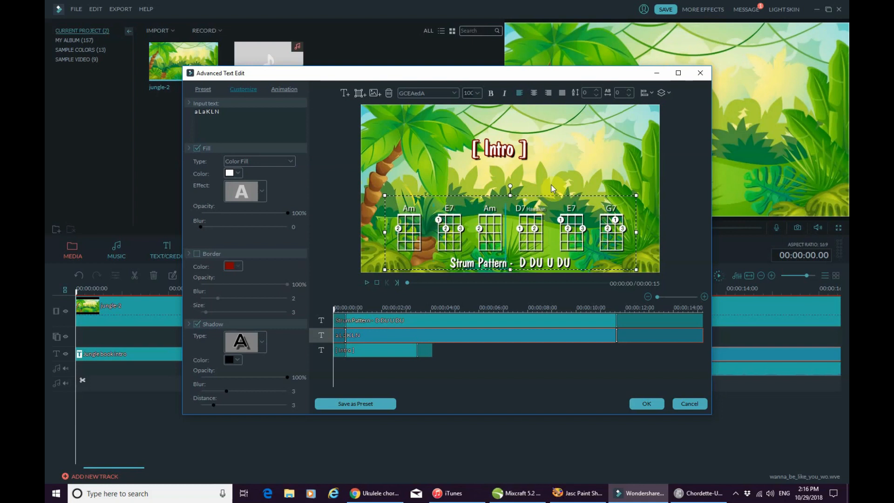
# - Delete the last three chord diagrams, space out the remaining text as "a L a" and centre it horizontally
pyautogui.click(625, 224)
pyautogui.moveTo(625, 224); pyautogui.dragTo(522, 238)
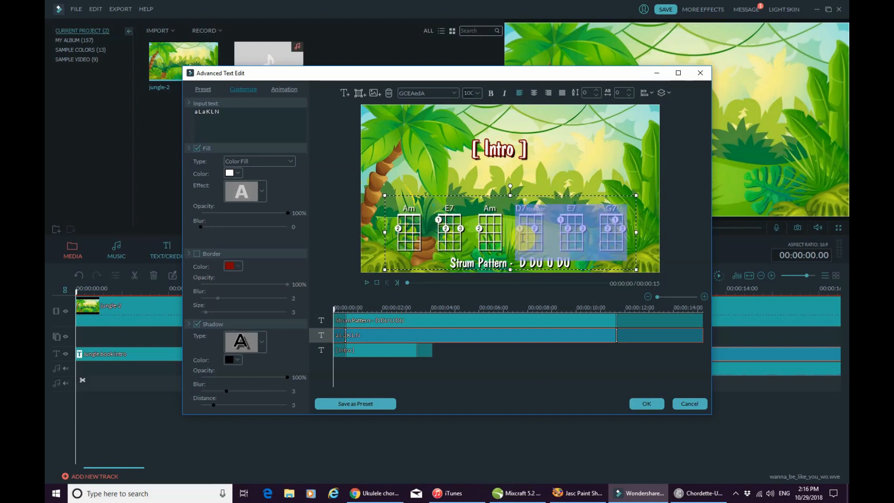
pyautogui.press('BackSpace')
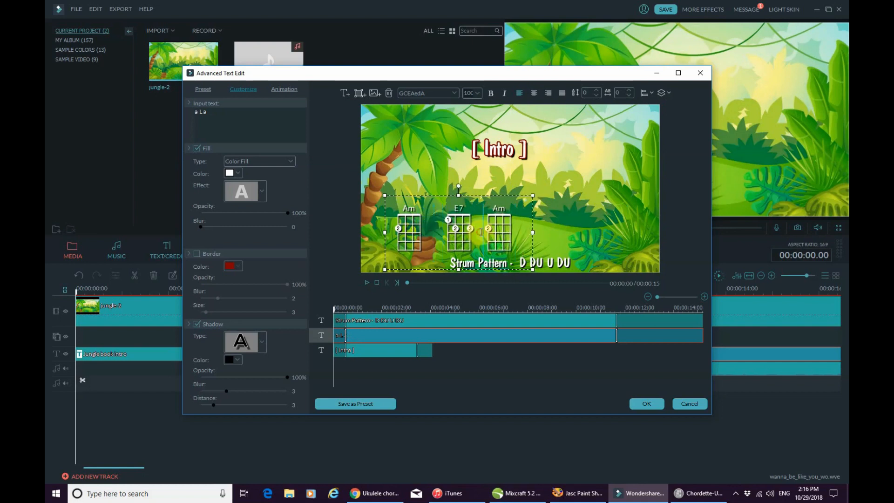
pyautogui.moveTo(436, 195); pyautogui.dragTo(474, 188)
# - Delete the "Strum Pattern - D DU U DU" text and move the chord diagrams down near the frame's lower edge
pyautogui.click(479, 270)
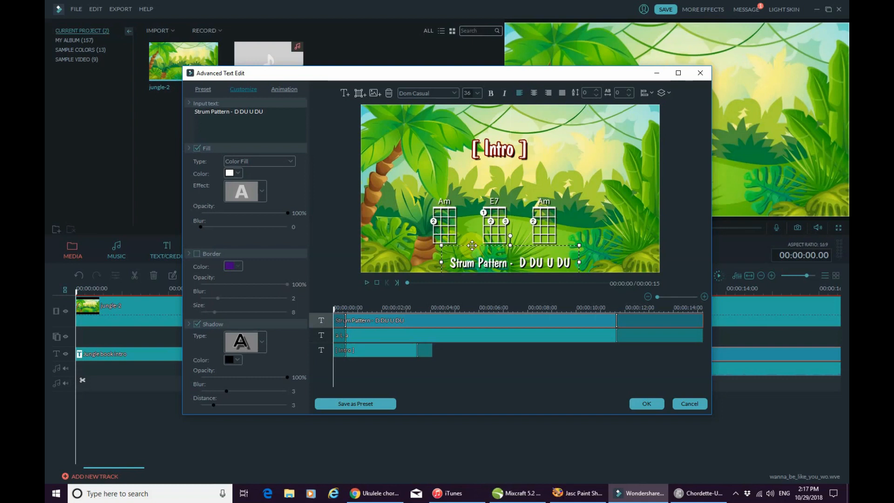
pyautogui.press('Delete')
pyautogui.click(494, 228)
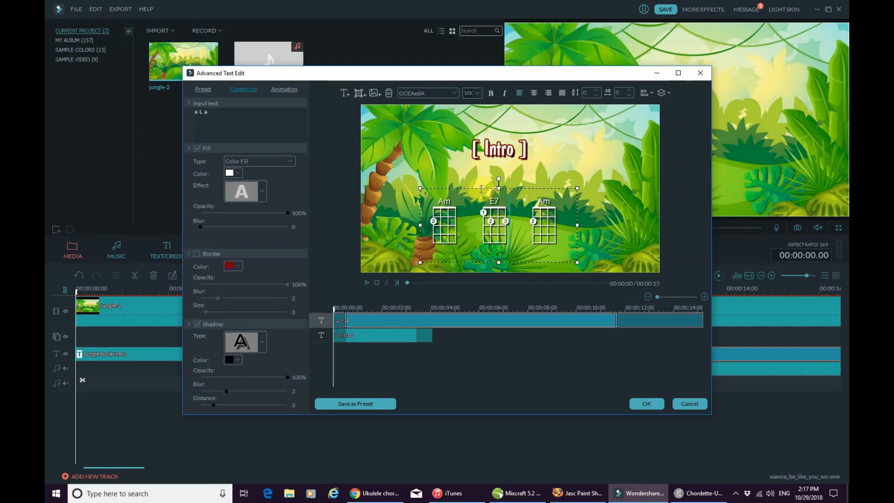
pyautogui.moveTo(482, 188); pyautogui.dragTo(481, 205)
pyautogui.press('Down')
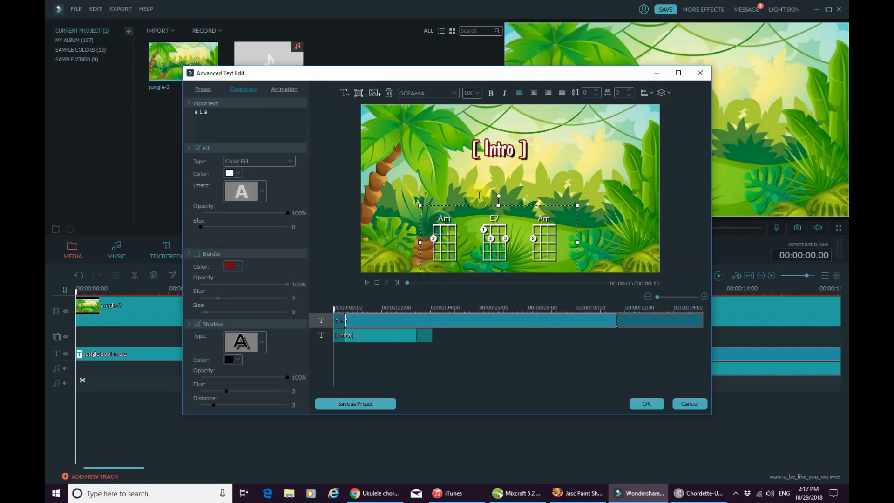
pyautogui.press('Down')
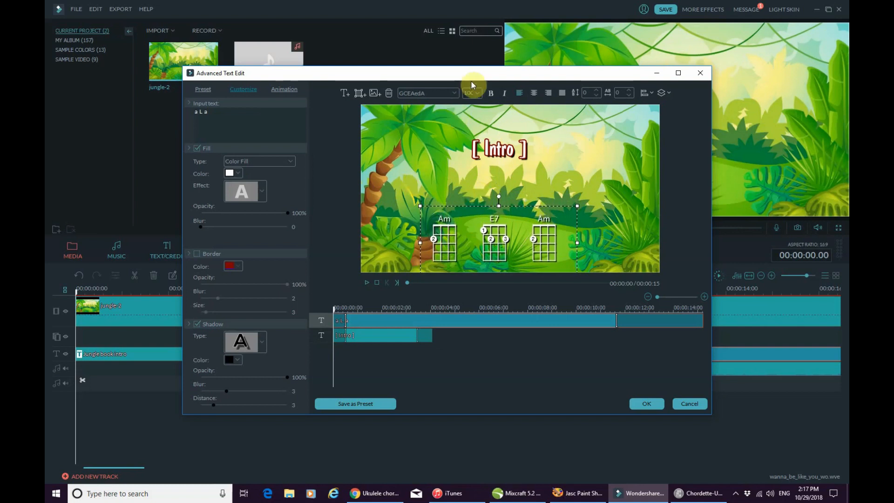
# - Move the "[ Intro ]" text up near the top of the frame, keeping it horizontally centred
pyautogui.click(414, 174)
pyautogui.click(496, 154)
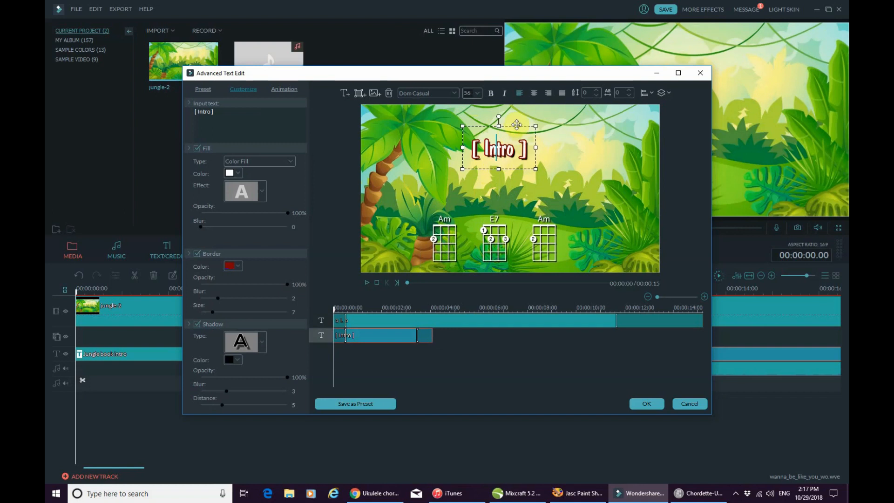
pyautogui.moveTo(517, 125); pyautogui.dragTo(517, 110)
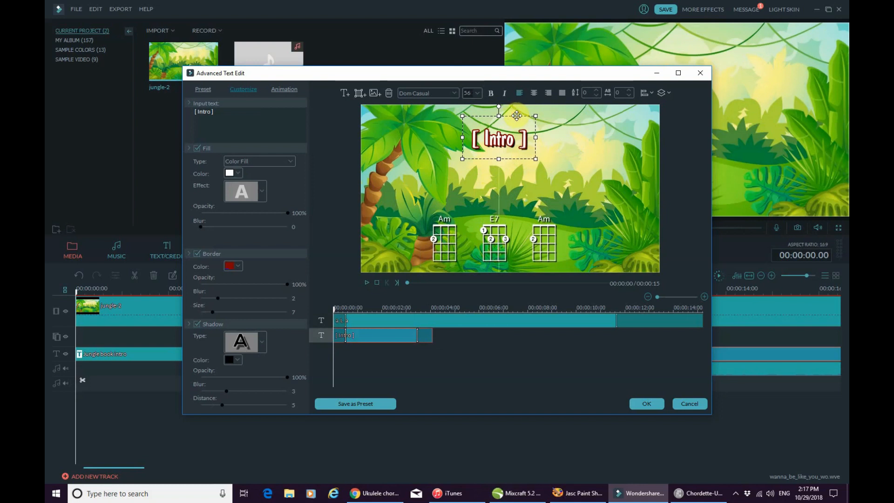
pyautogui.press('Up')
pyautogui.press('Up')
pyautogui.press('Up')
pyautogui.press('Up')
pyautogui.press('Up')
pyautogui.press('Up')
pyautogui.press('Up')
pyautogui.press('Up')
pyautogui.press('Up')
pyautogui.press('Up')
pyautogui.press('Up')
pyautogui.press('Up')
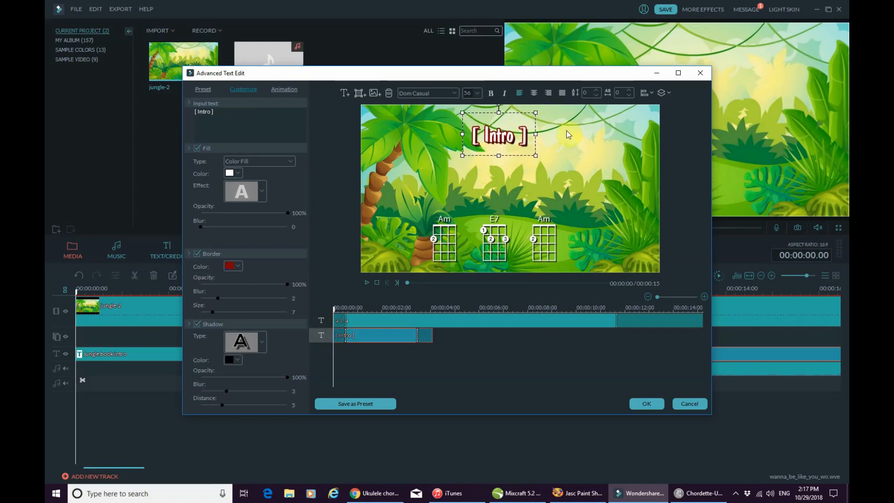
pyautogui.press('Up')
pyautogui.press('Up')
pyautogui.press('Up')
pyautogui.press('Up')
pyautogui.press('Up')
pyautogui.click(565, 138)
# - Preview the edited title from its start and park the playhead at about 6 seconds
pyautogui.click(477, 247)
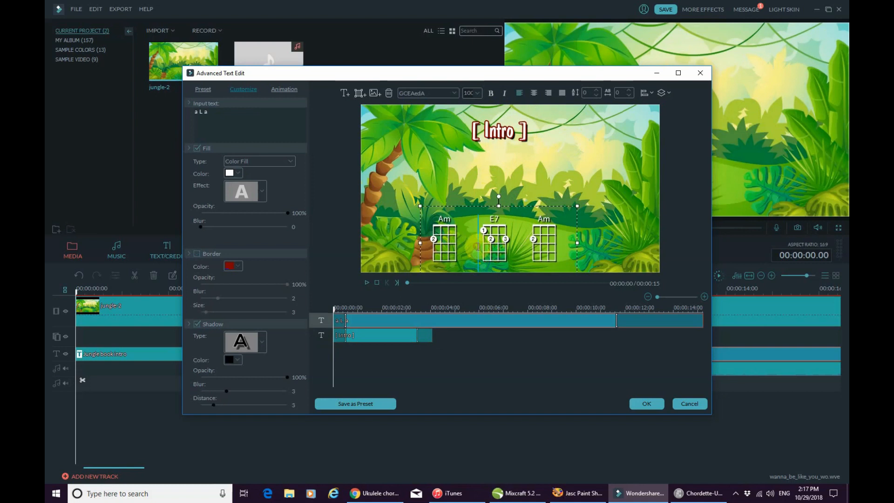
pyautogui.click(585, 162)
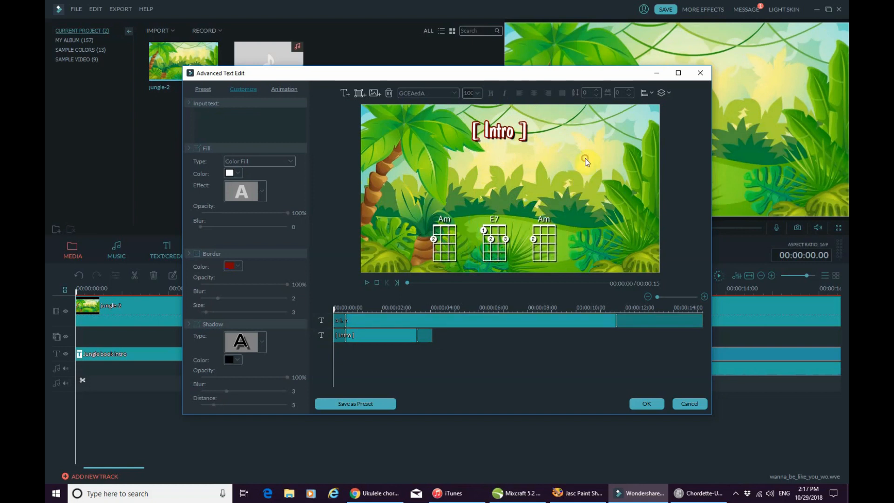
pyautogui.click(391, 284)
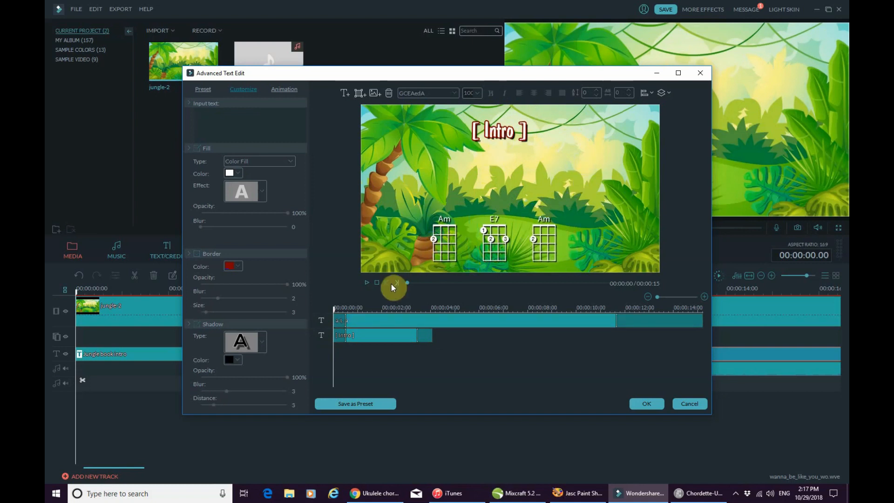
pyautogui.click(366, 282)
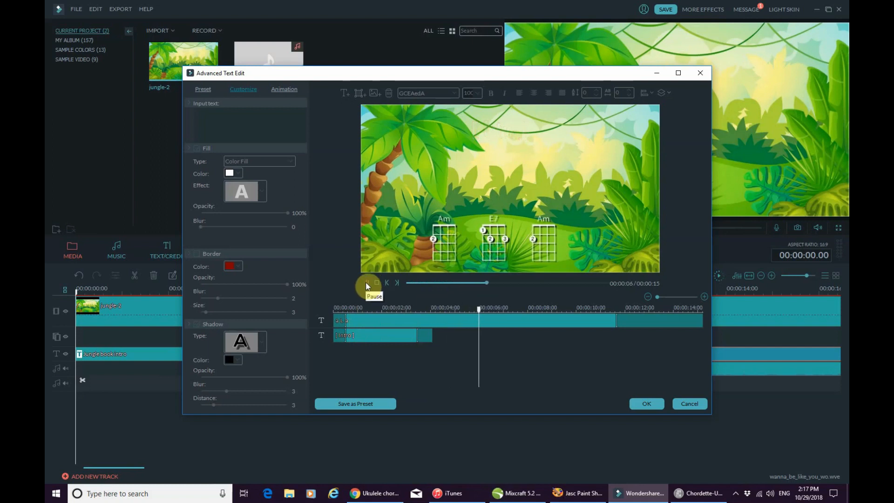
pyautogui.click(366, 282)
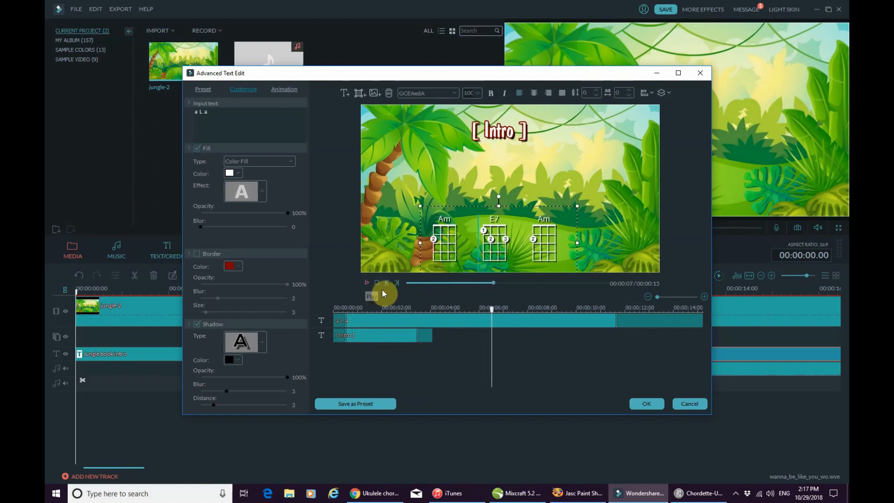
pyautogui.click(478, 309)
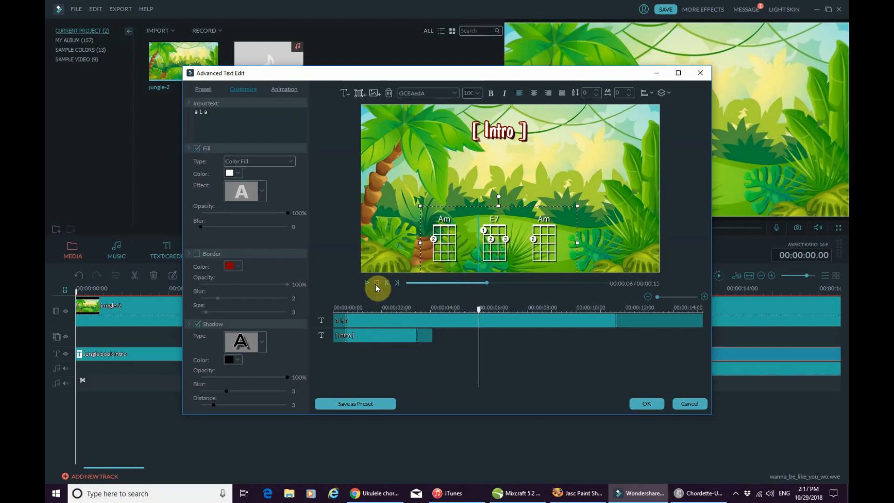
# - Start adding an image to the title and browse to Documents > Cwmtawe > Ukulele > MP3s Videos > Graphics
pyautogui.click(407, 192)
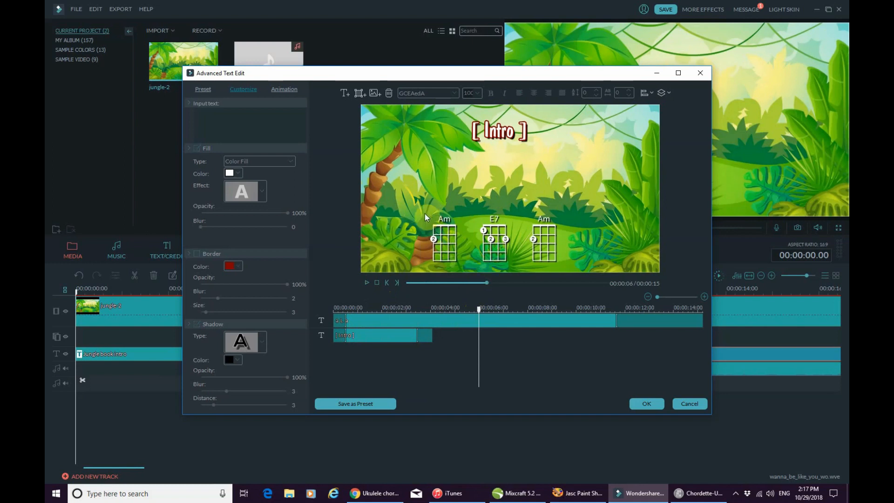
pyautogui.click(370, 91)
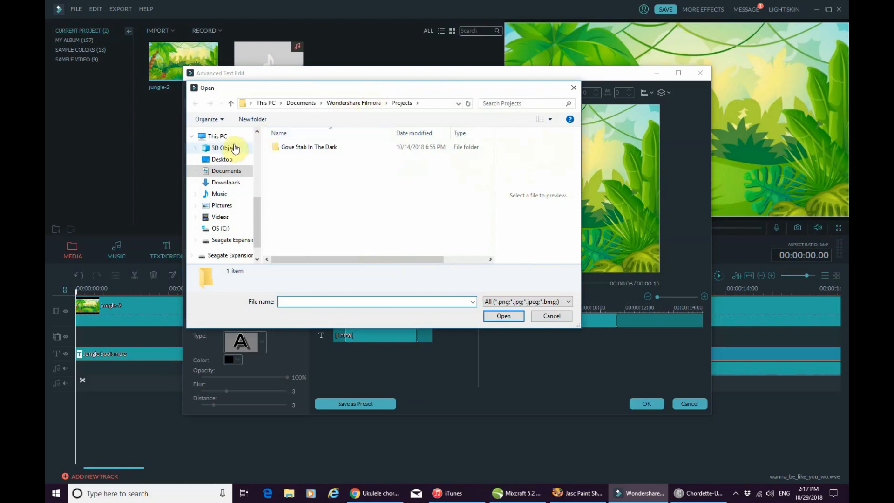
pyautogui.click(225, 172)
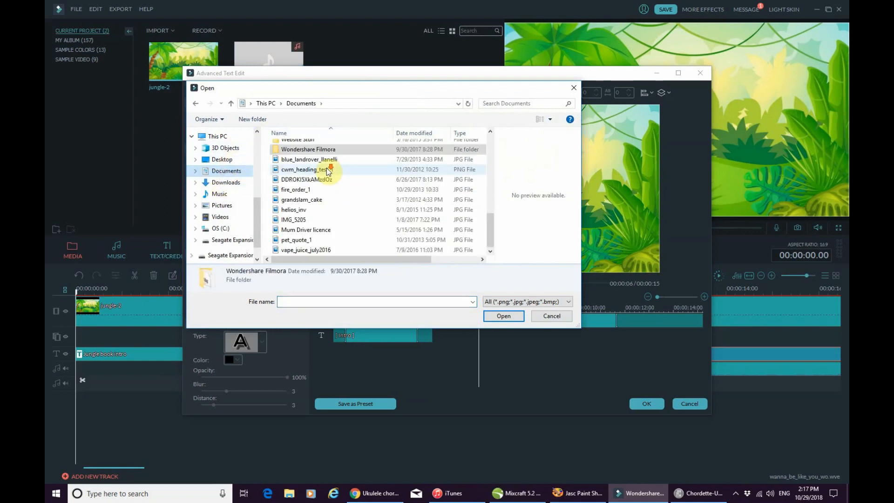
pyautogui.scroll(10, 328, 173)
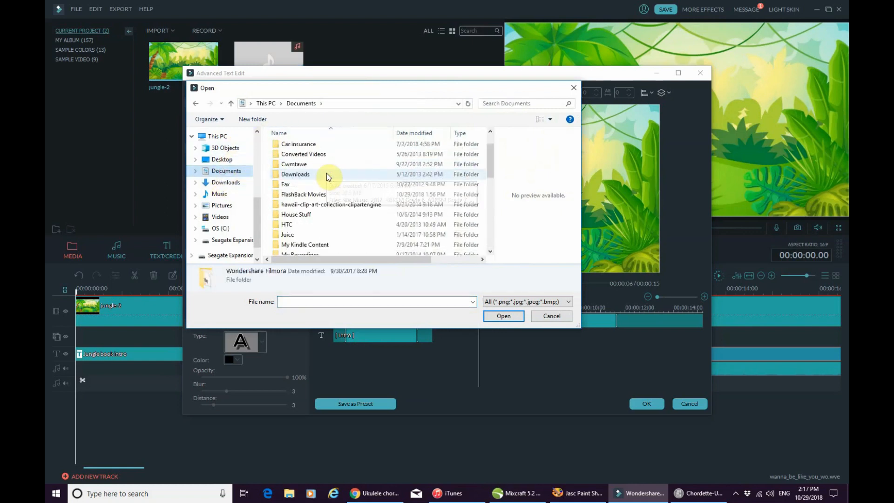
pyautogui.doubleClick(294, 197)
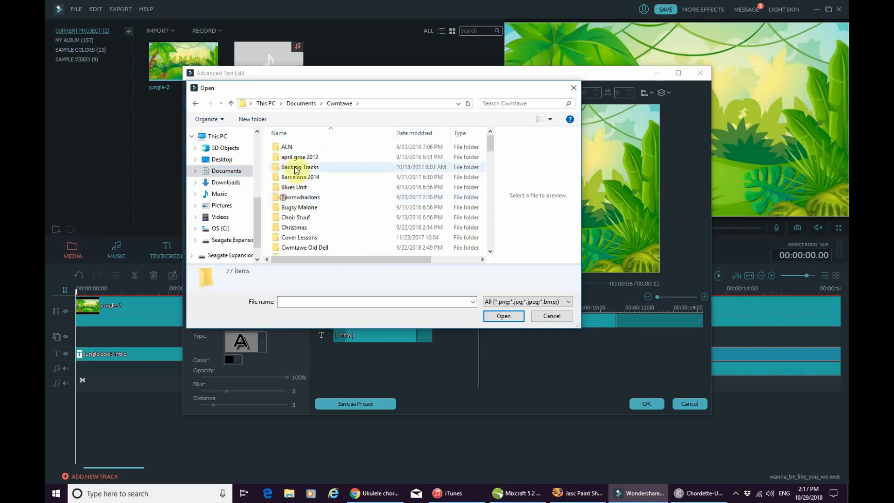
pyautogui.scroll(-4, 295, 183)
pyautogui.scroll(-12, 294, 182)
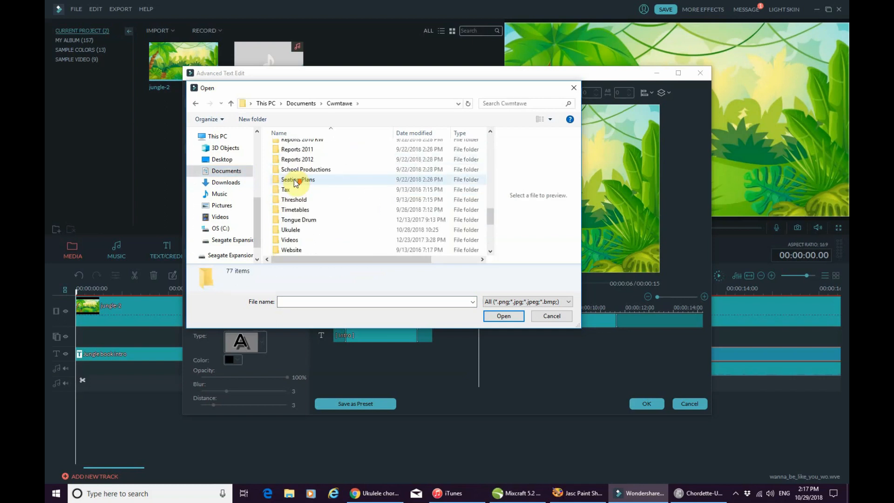
pyautogui.doubleClick(285, 231)
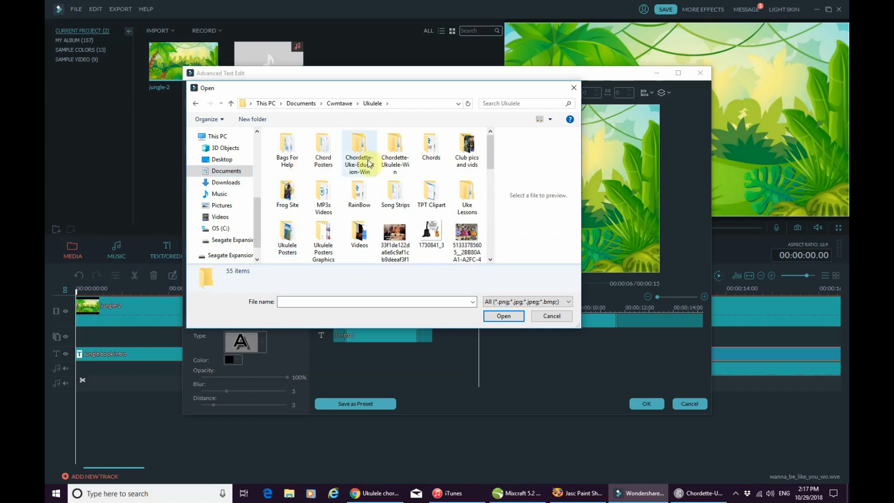
pyautogui.click(317, 195)
pyautogui.doubleClick(317, 195)
pyautogui.doubleClick(281, 166)
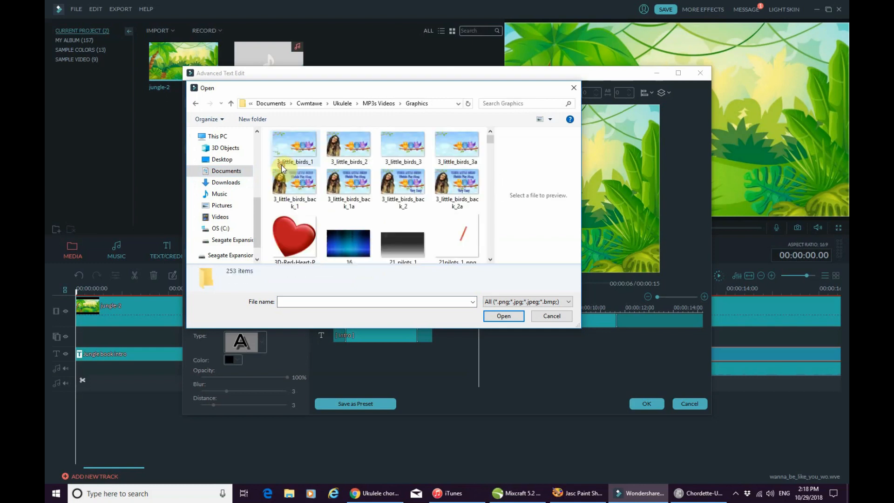
# - Find the Louiepic image in the Graphics folder and insert it into the title
pyautogui.scroll(-10, 321, 161)
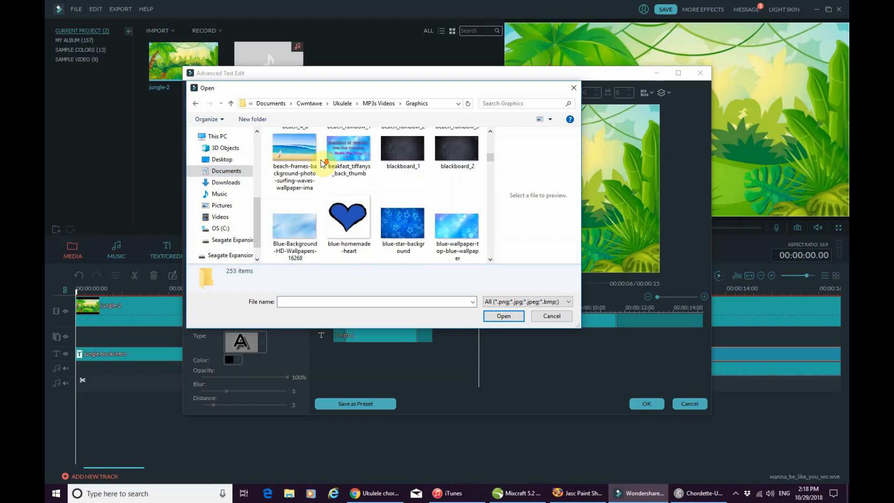
pyautogui.scroll(-10, 320, 161)
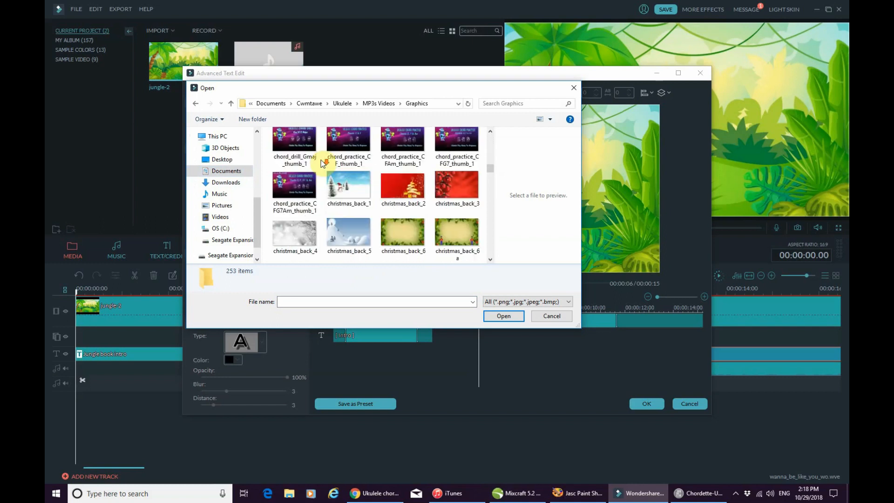
pyautogui.scroll(-10, 320, 160)
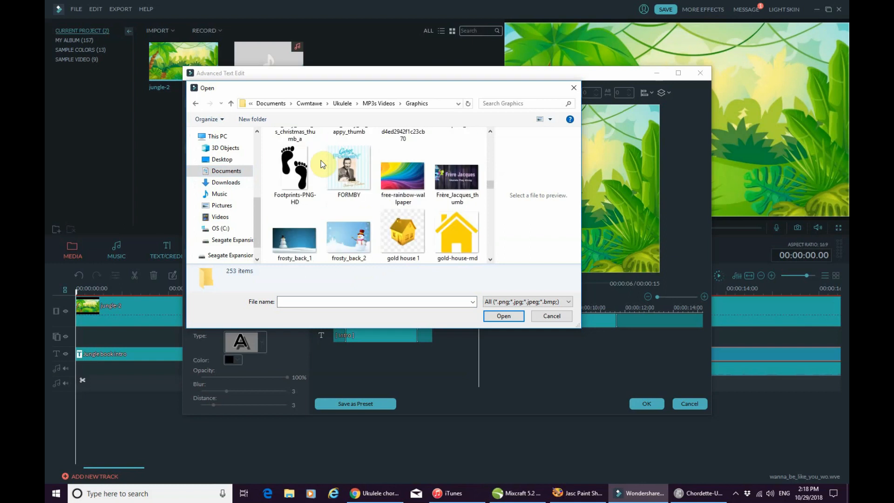
pyautogui.scroll(-5, 320, 162)
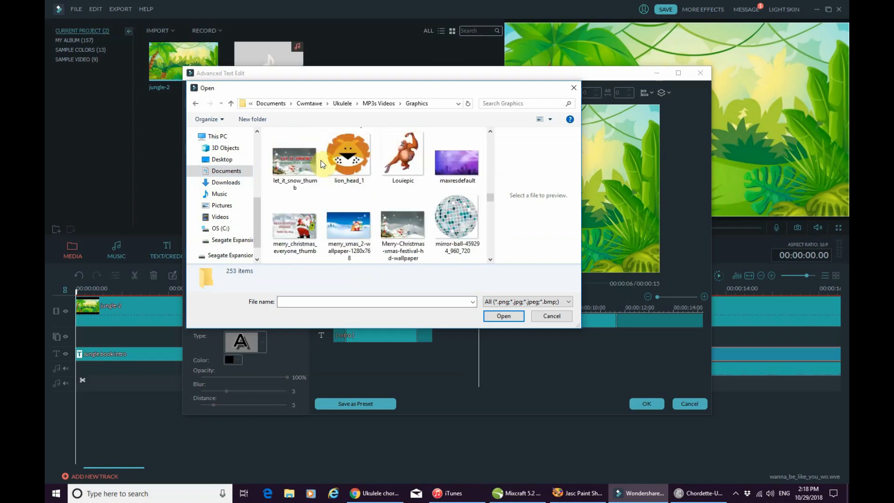
pyautogui.click(393, 144)
pyautogui.click(500, 316)
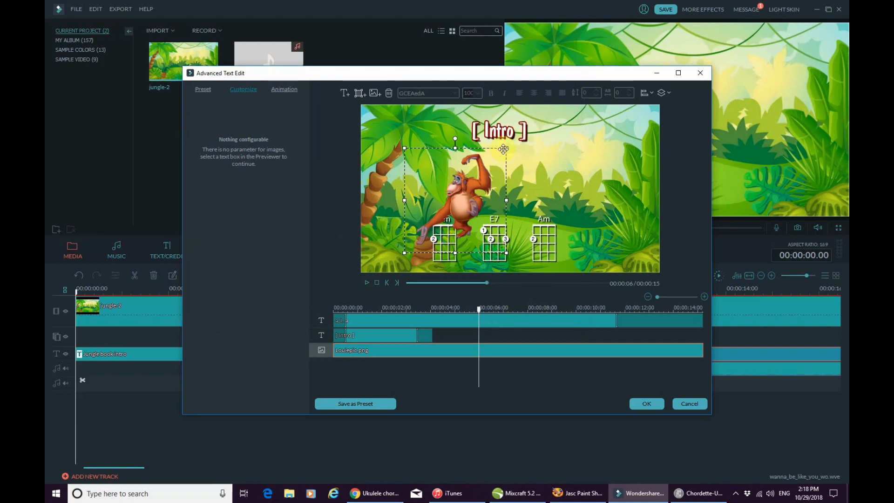
# - Shrink the Louiepic monkey to about half its size and place it just above the first Am chord diagram
pyautogui.moveTo(507, 147); pyautogui.dragTo(460, 193)
pyautogui.moveTo(434, 229); pyautogui.dragTo(448, 203)
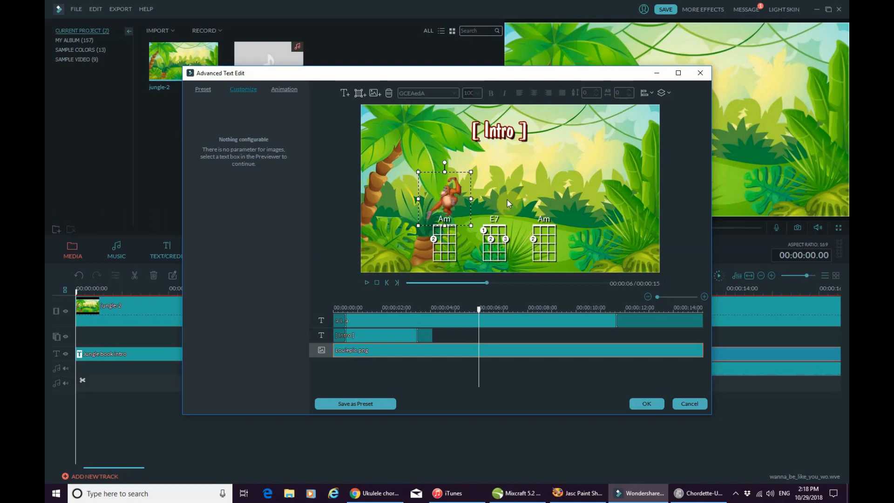
pyautogui.click(419, 139)
pyautogui.moveTo(447, 189); pyautogui.dragTo(446, 189)
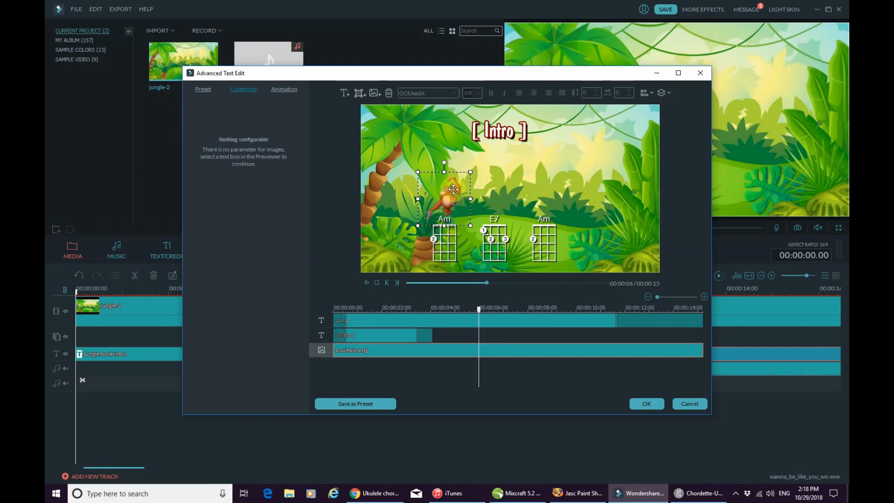
# - Nudge the monkey slightly left and up above the first Am diagram, and reselect its image layer
pyautogui.press('Left')
pyautogui.press('Up')
pyautogui.press('Up')
pyautogui.press('Up')
pyautogui.press('Up')
pyautogui.press('Up')
pyautogui.click(468, 242)
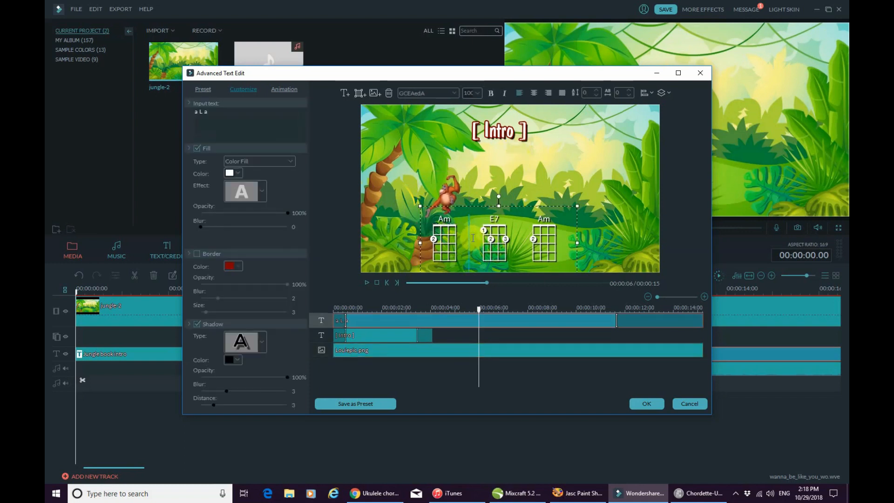
pyautogui.click(382, 348)
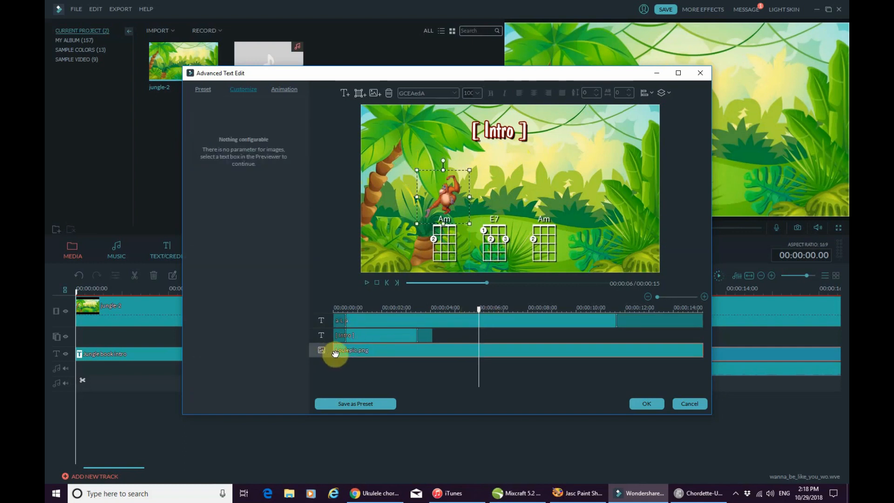
# - Trim the start of the monkey image layer to the playhead at about 6 seconds and replay the title from the beginning
pyautogui.moveTo(334, 351); pyautogui.dragTo(479, 342)
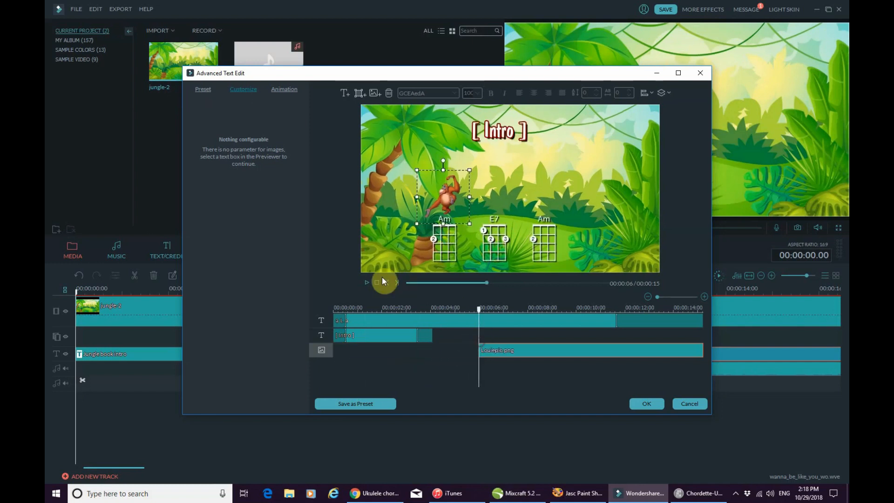
pyautogui.click(377, 282)
pyautogui.click(367, 282)
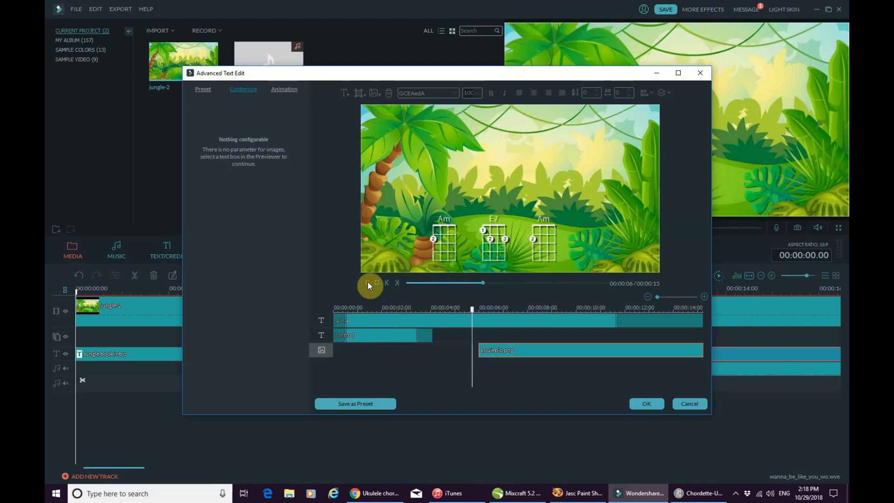
# - Move the monkey layer's start slightly later, just past 6 seconds, and replay the title from the beginning to check the timing
pyautogui.click(488, 349)
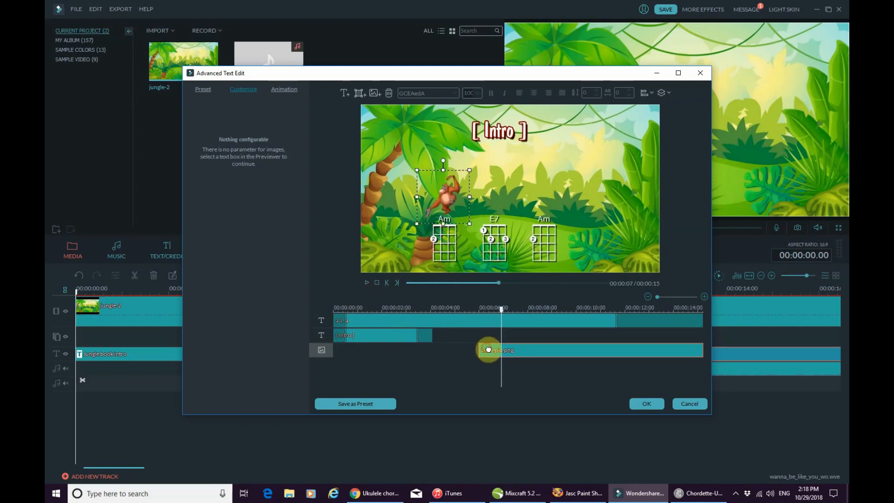
pyautogui.click(484, 350)
pyautogui.moveTo(485, 349); pyautogui.dragTo(486, 349)
pyautogui.click(377, 282)
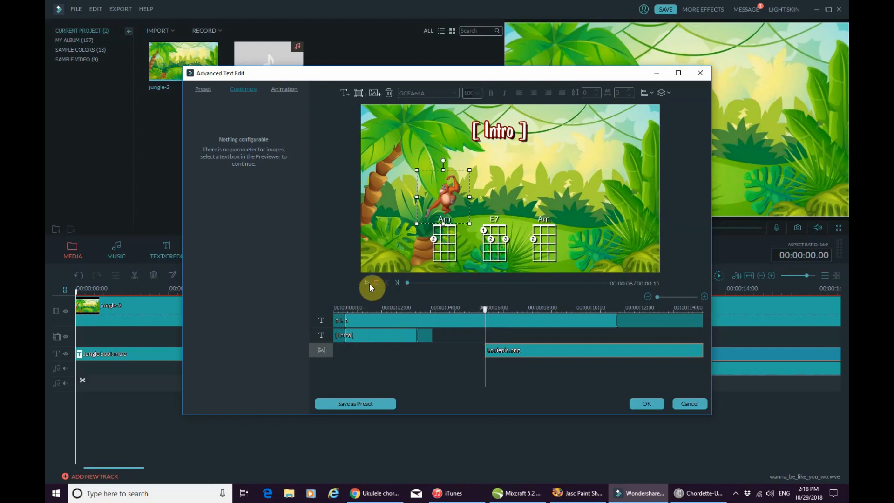
pyautogui.click(366, 282)
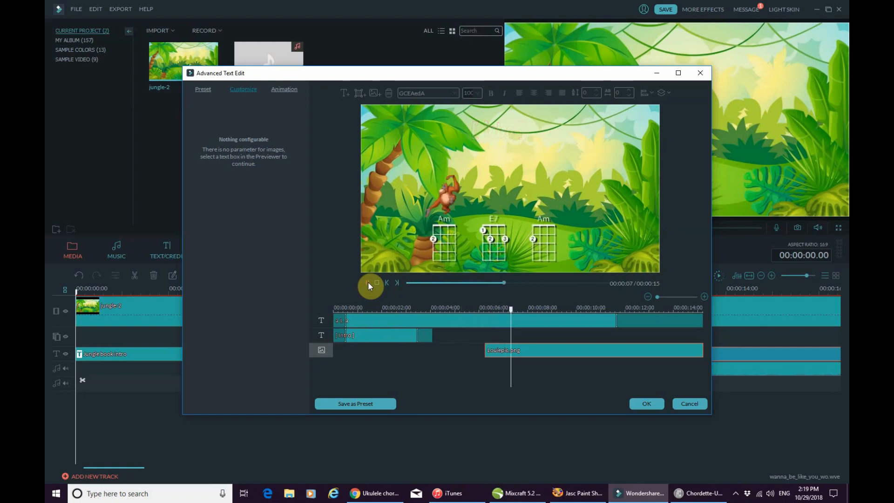
# - Extend the [ Intro ] text layer to the title's end and make both the chord and [ Intro ] fade-outs begin shortly before 15 seconds
pyautogui.click(370, 333)
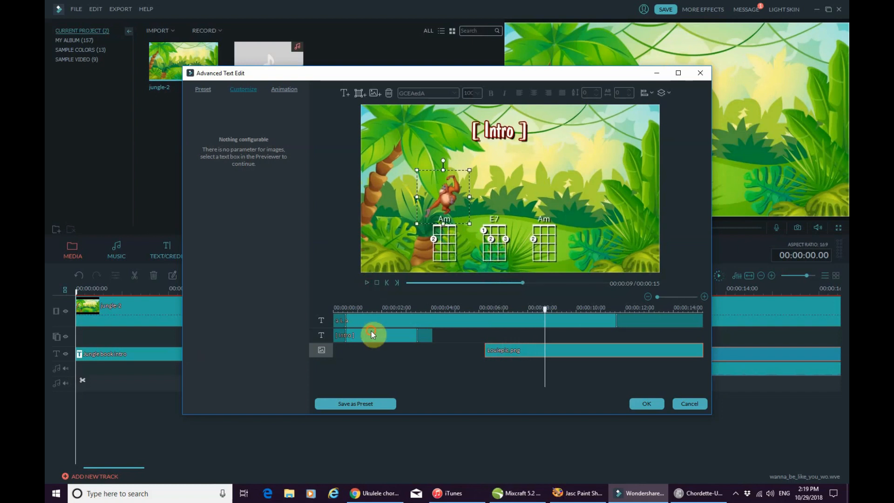
pyautogui.moveTo(431, 335); pyautogui.dragTo(694, 339)
pyautogui.click(608, 321)
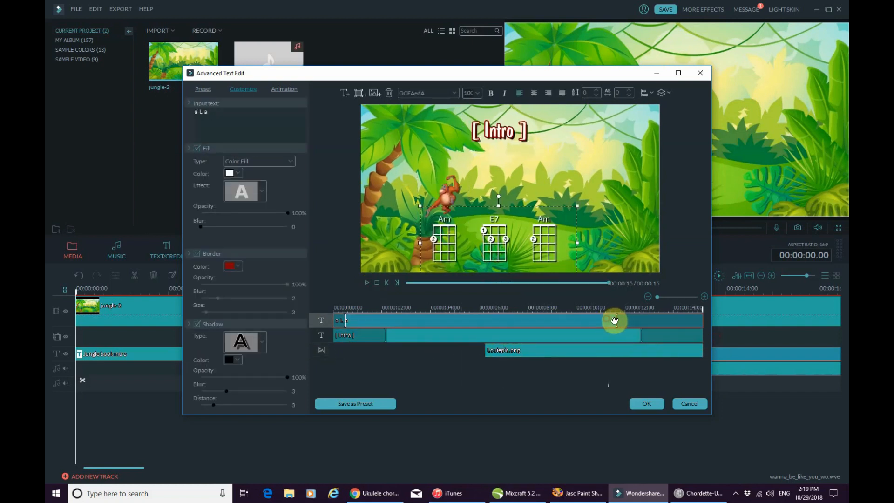
pyautogui.moveTo(617, 320); pyautogui.dragTo(686, 334)
pyautogui.click(632, 336)
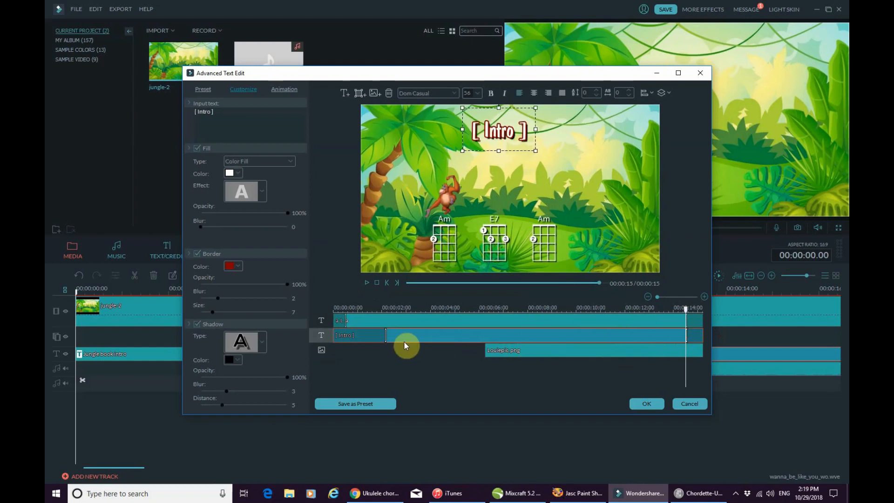
# - Apply the title changes and play the project from 00:00:08.19, just before the main title starts
pyautogui.click(638, 404)
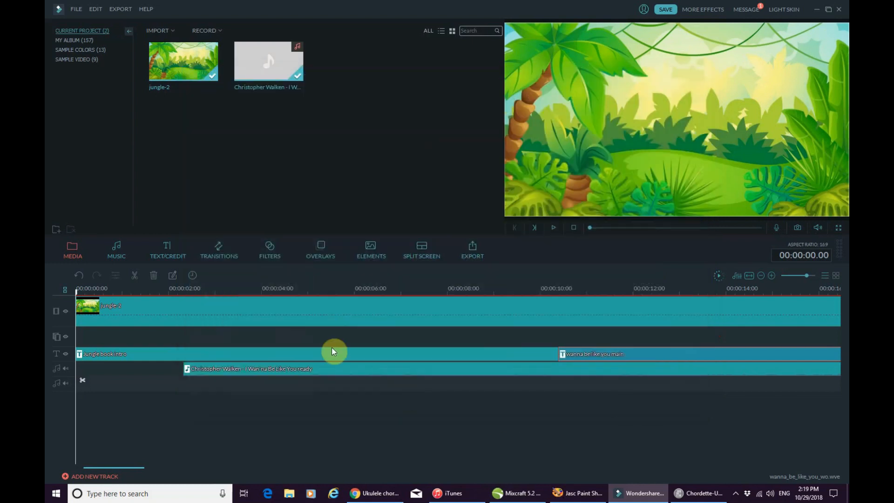
pyautogui.click(484, 293)
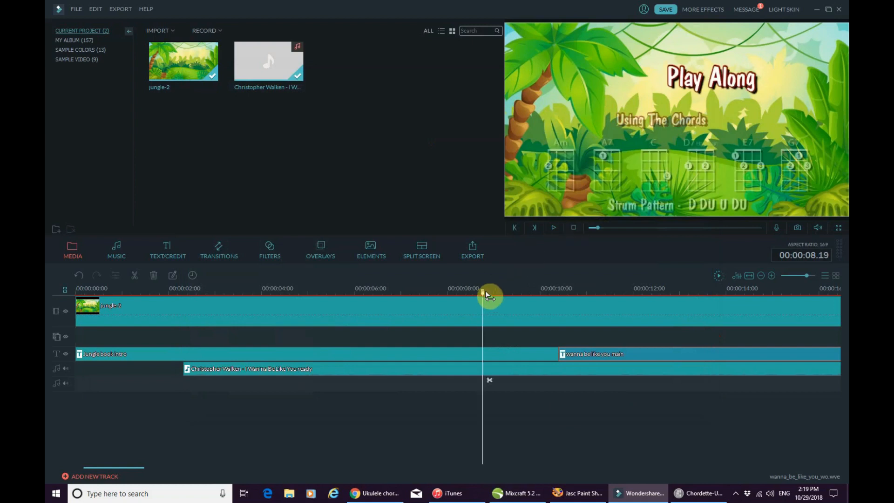
pyautogui.click(553, 227)
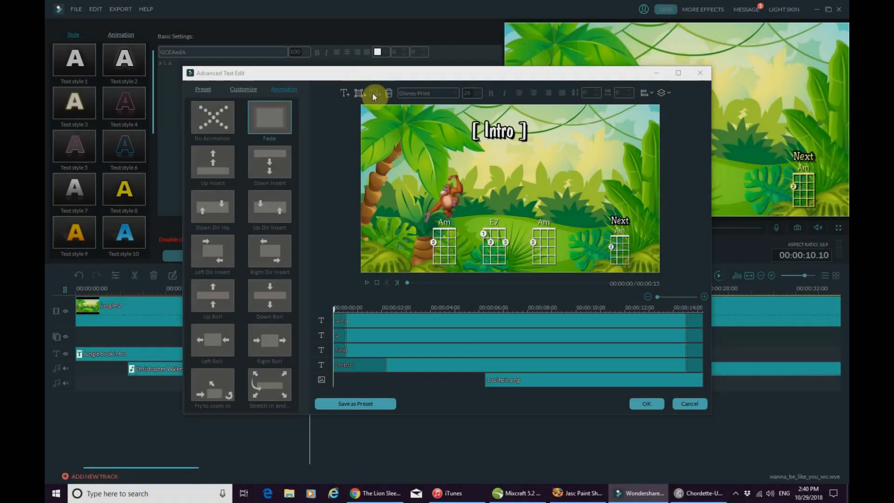
# - Insert a second copy of the Louiepic monkey image into the title from the Graphics folder
pyautogui.click(372, 93)
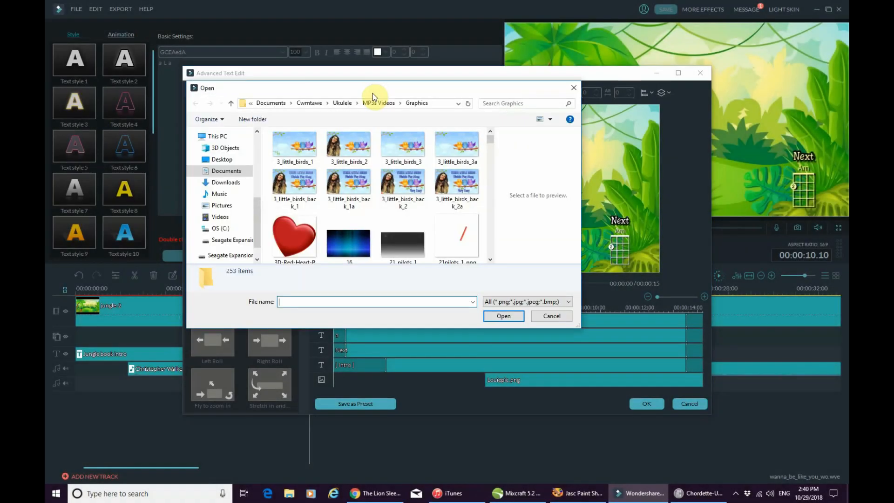
pyautogui.scroll(-3, 401, 187)
pyautogui.scroll(-10, 400, 188)
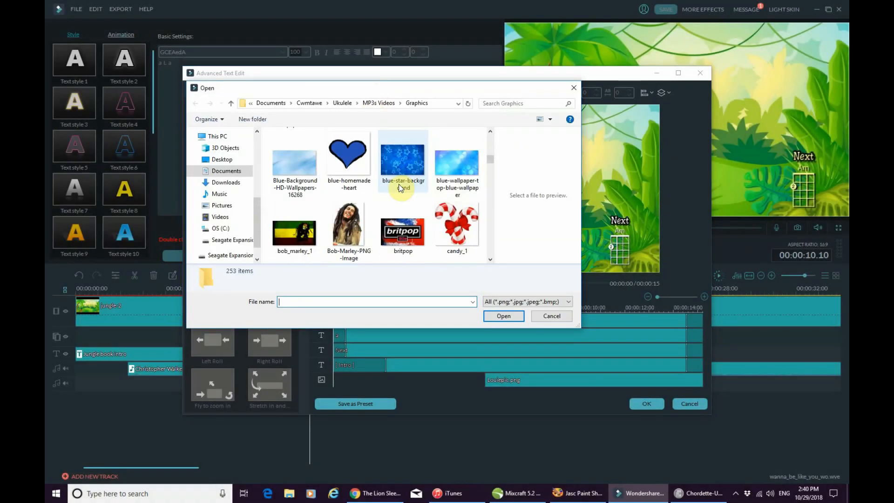
pyautogui.scroll(-5, 401, 187)
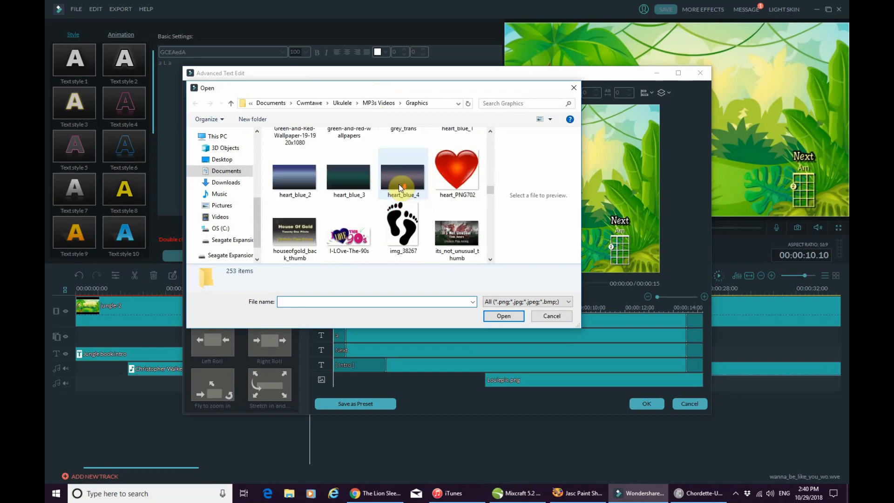
pyautogui.click(419, 242)
pyautogui.click(496, 318)
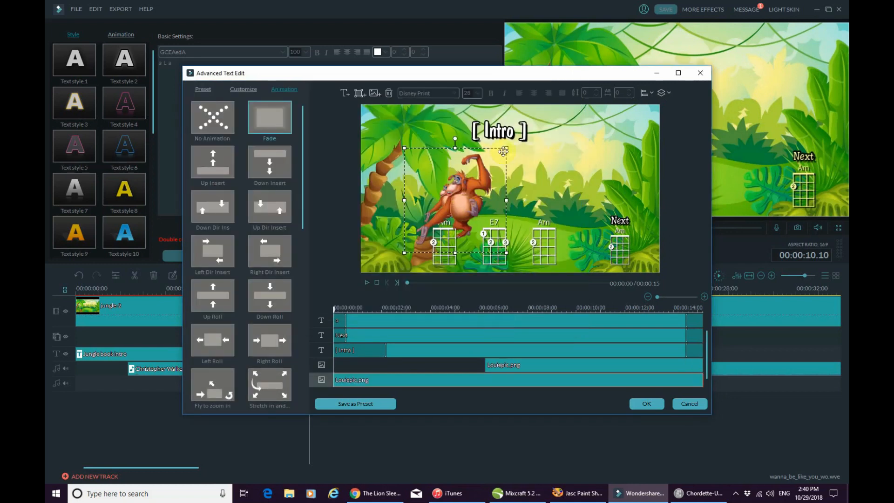
# - Shrink the new monkey to the size of the first one and align it at the same height above the chords
pyautogui.moveTo(506, 148); pyautogui.dragTo(463, 194)
pyautogui.moveTo(409, 161); pyautogui.dragTo(488, 223)
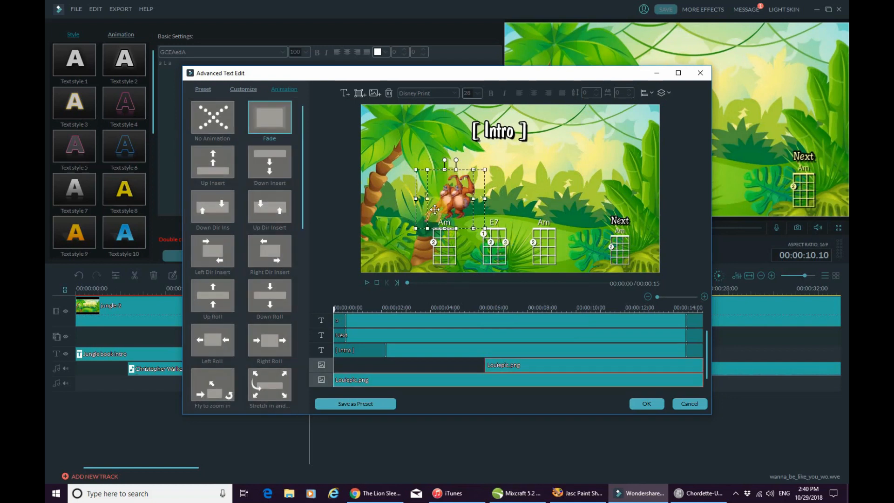
pyautogui.click(395, 147)
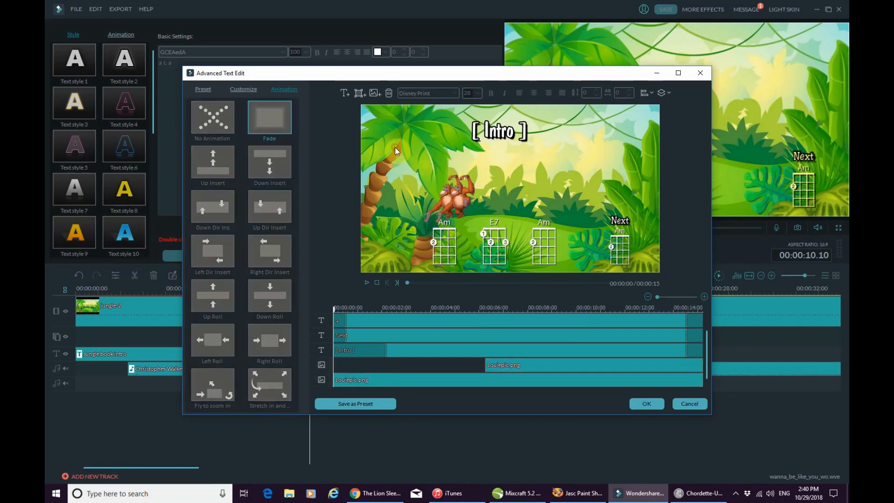
# - Select only the new monkey and nudge it horizontally until it stands above the E7 chord diagram
pyautogui.click(463, 196)
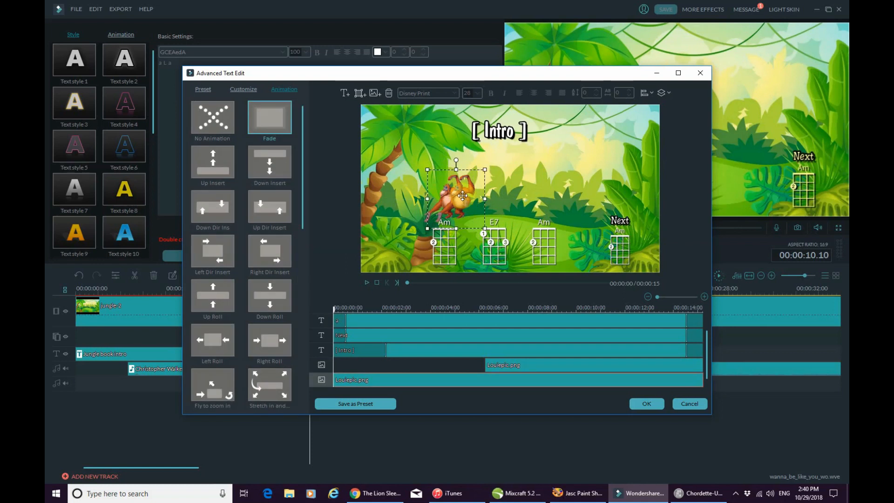
pyautogui.press('Right')
pyautogui.press('Right')
pyautogui.press('Right')
pyautogui.press('Right')
pyautogui.press('Right')
pyautogui.press('Right')
pyautogui.press('Right')
pyautogui.press('Right')
pyautogui.press('Right')
pyautogui.press('Right')
pyautogui.press('Right')
pyautogui.press('Right')
pyautogui.press('Right')
pyautogui.press('Right')
pyautogui.press('Right')
pyautogui.press('Right')
pyautogui.press('Right')
pyautogui.press('Right')
pyautogui.press('Right')
pyautogui.press('Right')
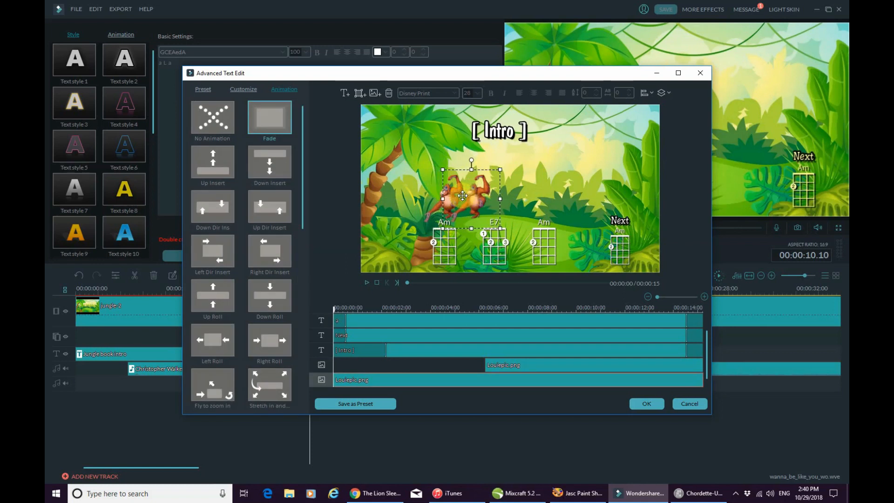
pyautogui.press('Right')
pyautogui.press('Right')
pyautogui.press('Right')
pyautogui.press('Right')
pyautogui.press('Right')
pyautogui.press('Right')
pyautogui.press('Right')
pyautogui.press('Right')
pyautogui.press('Right')
pyautogui.press('Right')
pyautogui.press('Right')
pyautogui.press('Right')
pyautogui.press('Right')
pyautogui.press('Right')
pyautogui.press('Right')
pyautogui.press('Right')
pyautogui.press('Right')
pyautogui.press('Right')
pyautogui.press('Right')
pyautogui.press('Right')
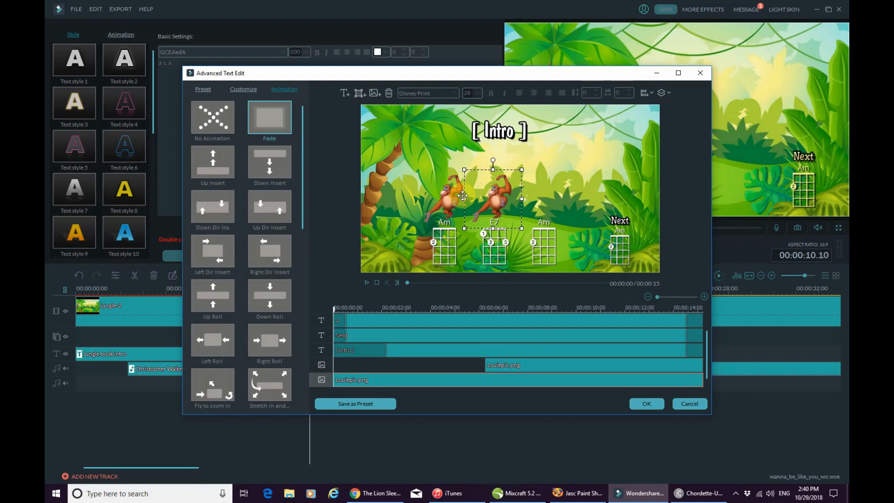
pyautogui.press('Right')
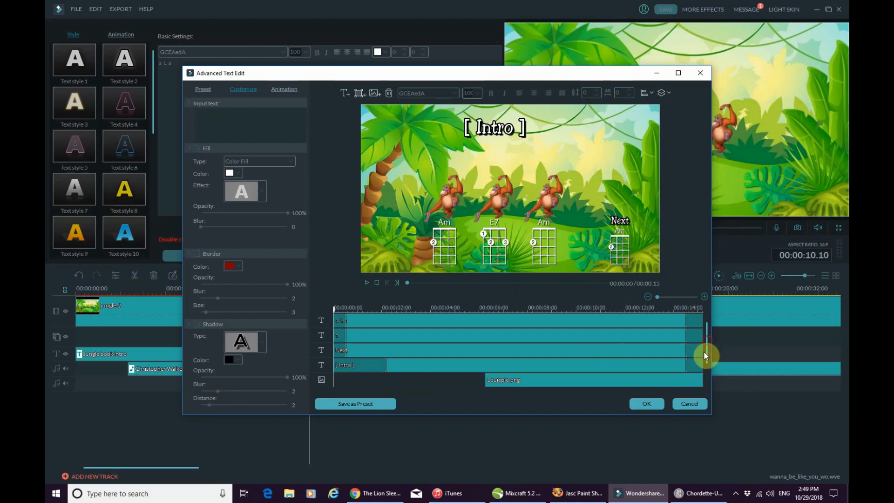
# - Play the title to the E7 change at about 10 seconds and trim the start of the E7 monkey's layer to that point
pyautogui.moveTo(705, 356); pyautogui.dragTo(673, 389)
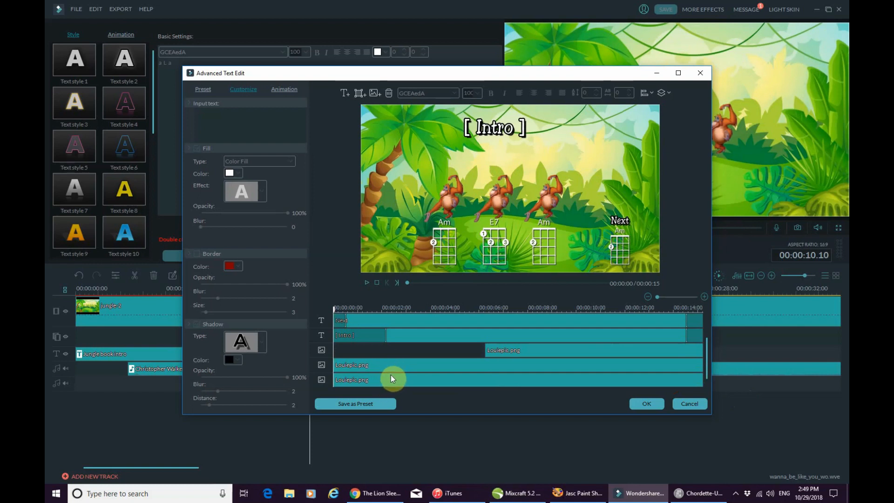
pyautogui.click(621, 223)
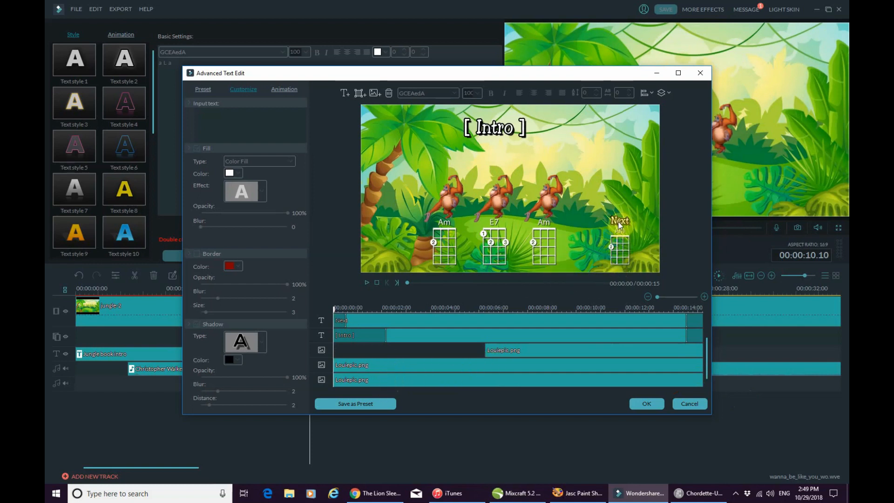
pyautogui.click(390, 339)
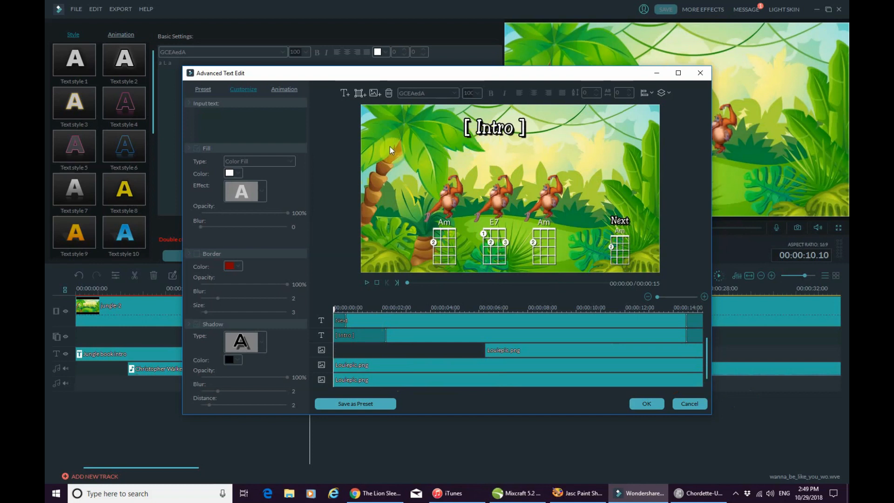
pyautogui.click(367, 282)
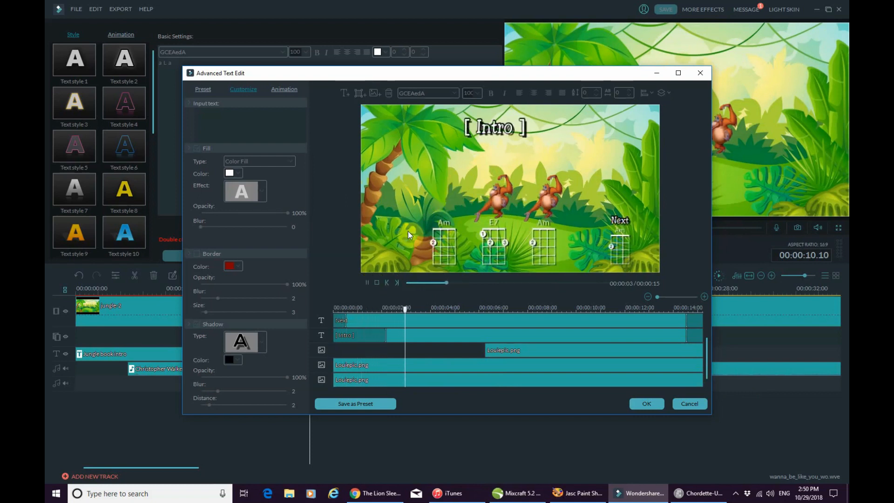
pyautogui.click(367, 285)
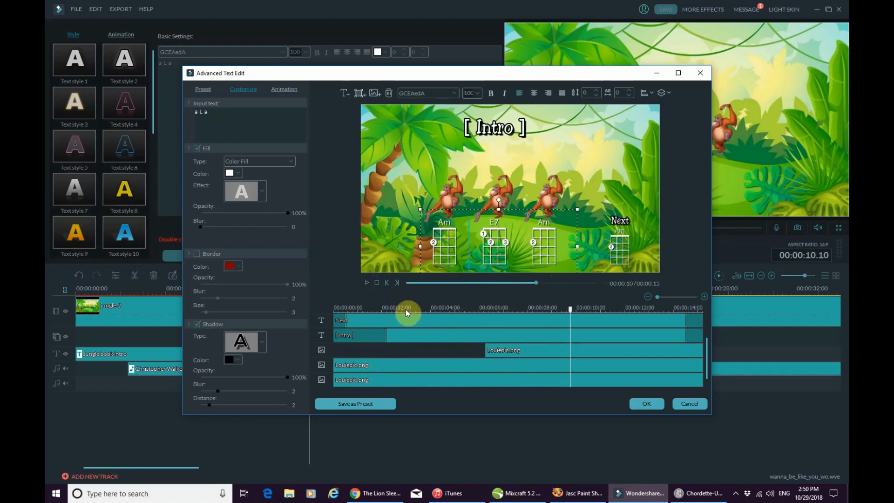
pyautogui.click(378, 366)
pyautogui.click(416, 355)
pyautogui.moveTo(428, 356); pyautogui.dragTo(572, 369)
# - Replay the title to the last Am and trim the start of the third monkey's layer to about 14 seconds
pyautogui.click(378, 284)
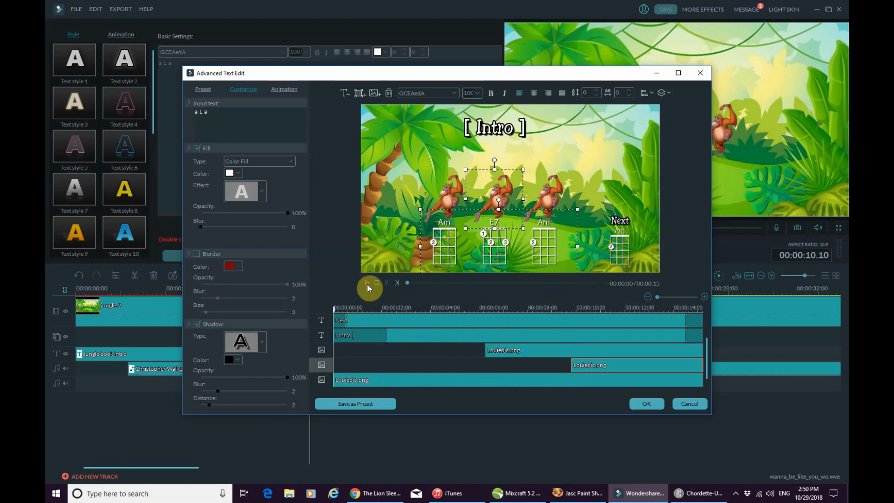
pyautogui.click(368, 284)
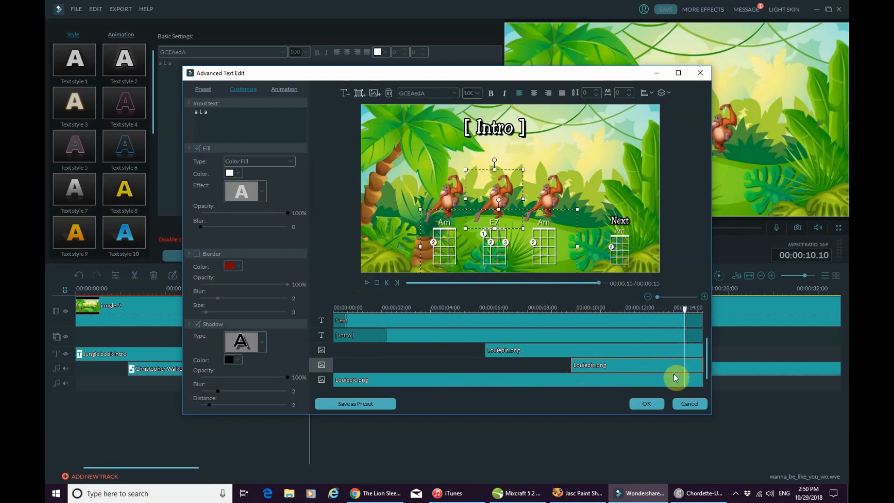
pyautogui.click(402, 380)
pyautogui.moveTo(335, 380); pyautogui.dragTo(675, 385)
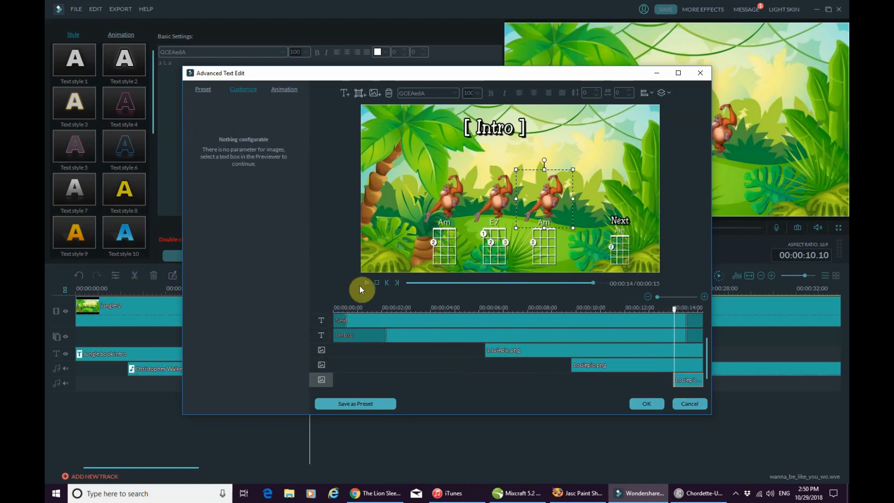
# - Replay the title, move the third monkey layer's start slightly later, and preview the result from about 11 seconds
pyautogui.click(376, 284)
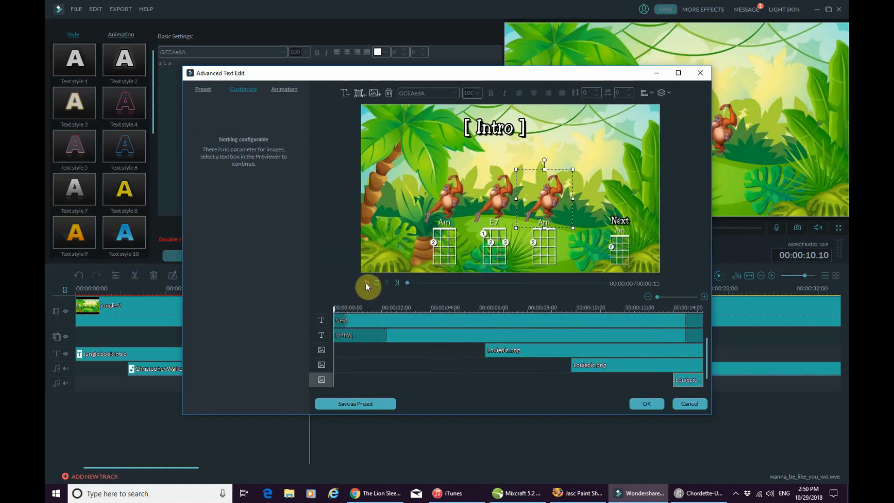
pyautogui.click(367, 284)
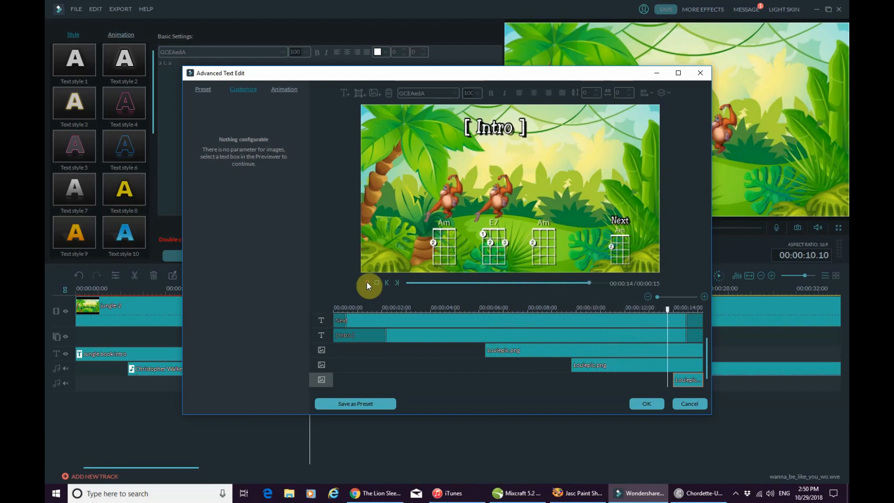
pyautogui.click(685, 373)
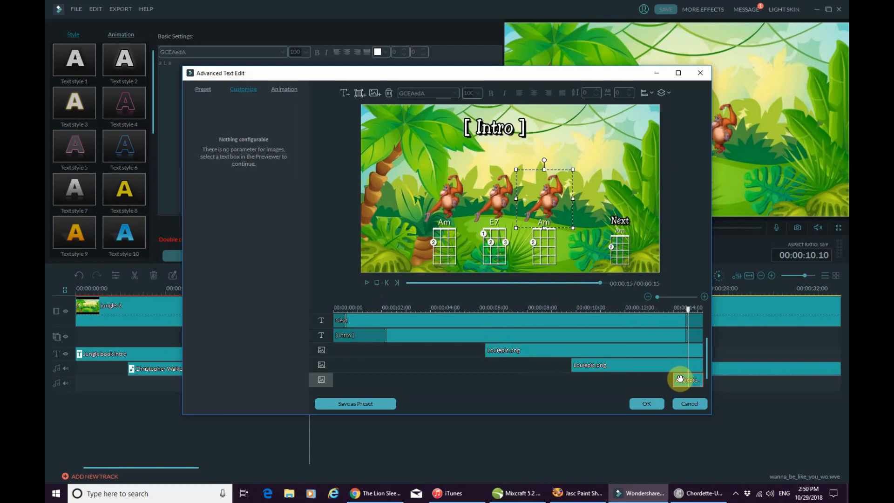
pyautogui.moveTo(675, 378); pyautogui.dragTo(678, 378)
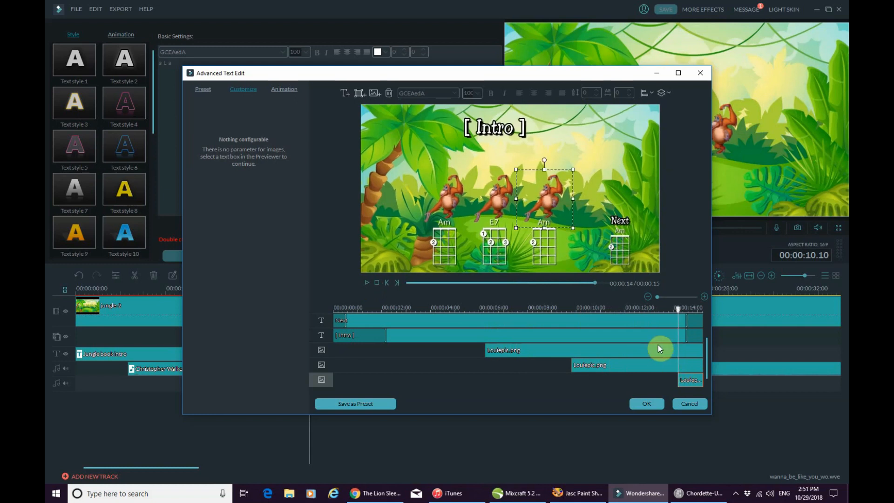
pyautogui.click(600, 308)
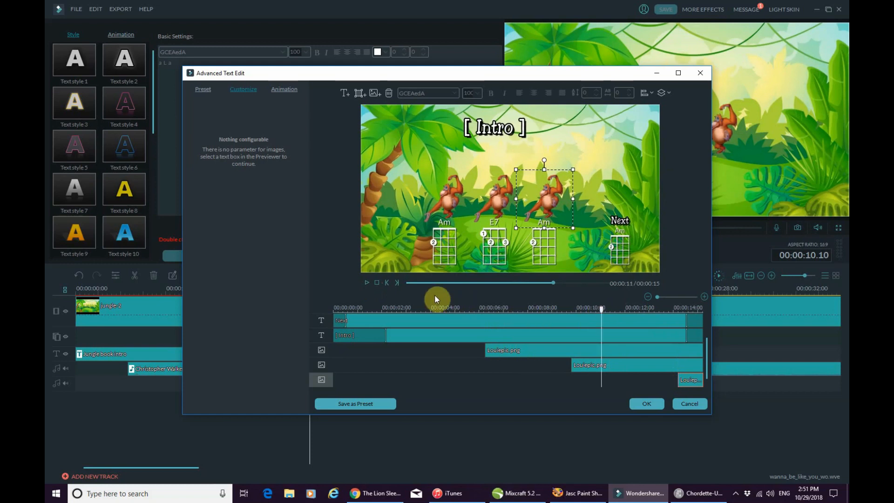
pyautogui.click(367, 282)
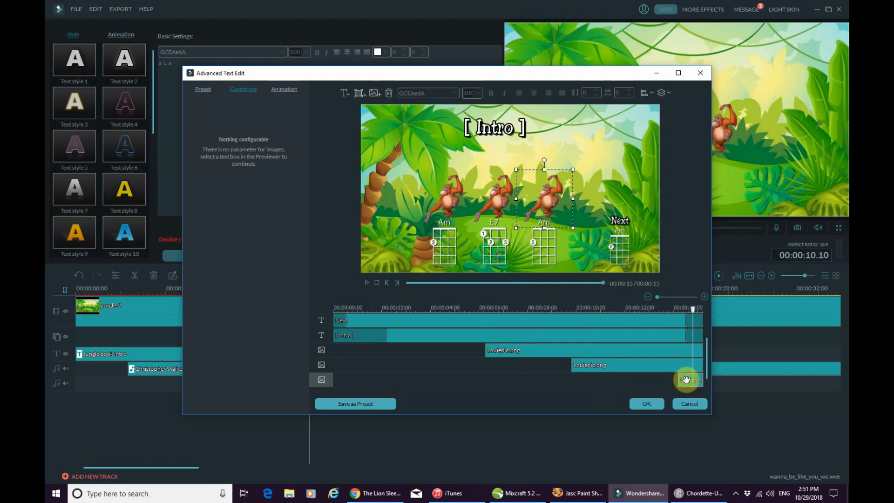
# - Trim the third monkey layer's start slightly later, check it against the last Am, and apply the title edits
pyautogui.moveTo(680, 378); pyautogui.dragTo(683, 378)
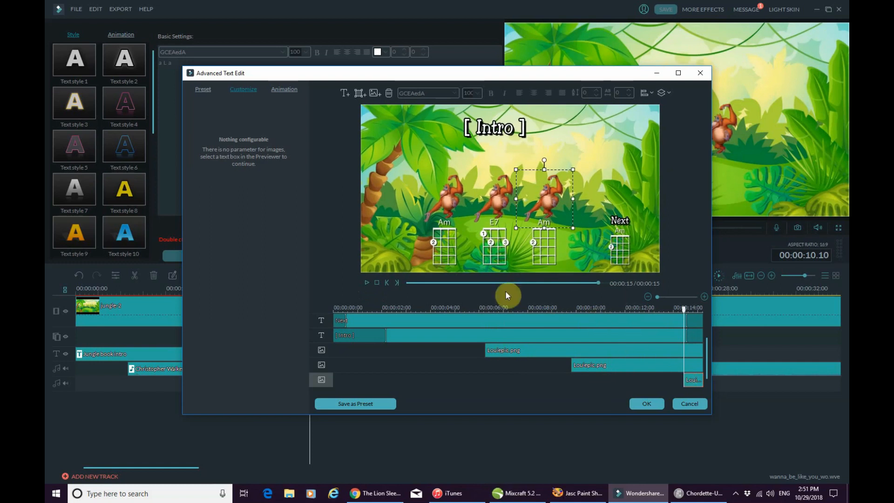
pyautogui.click(580, 309)
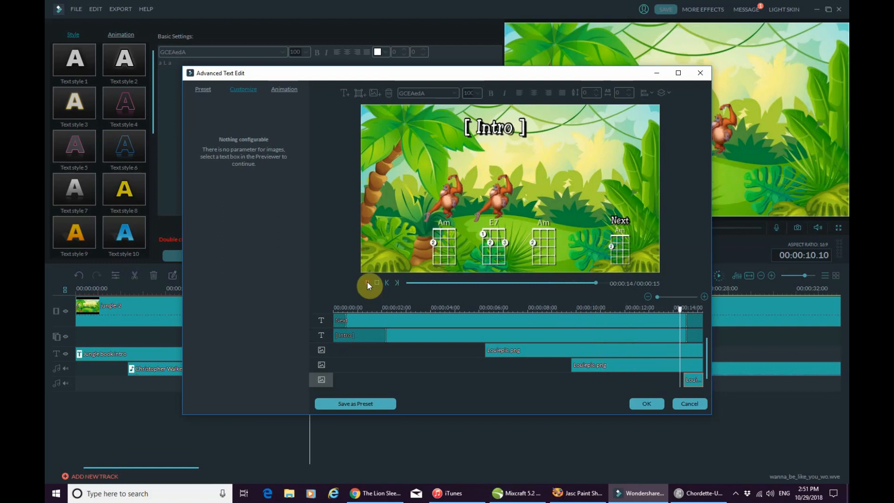
pyautogui.click(629, 365)
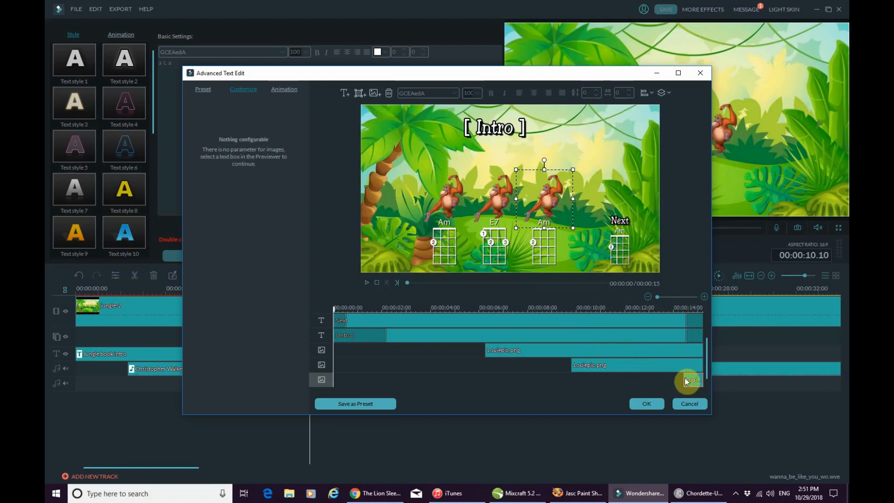
pyautogui.click(648, 404)
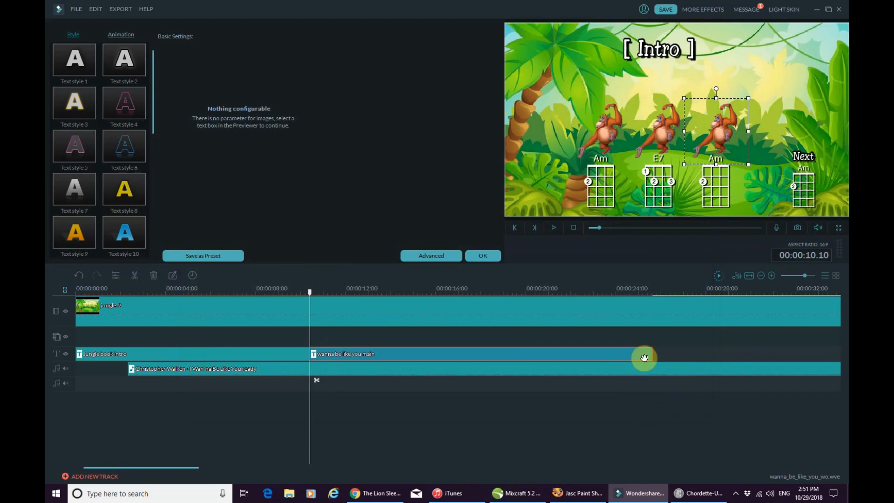
# - Reopen the main title's advanced editing and trim the first and second monkey layers to end where the next monkey starts
pyautogui.click(298, 356)
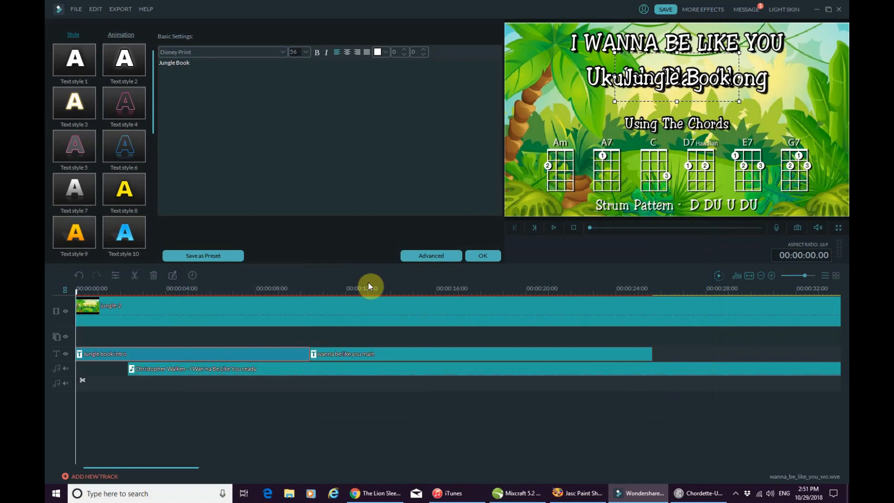
pyautogui.click(397, 353)
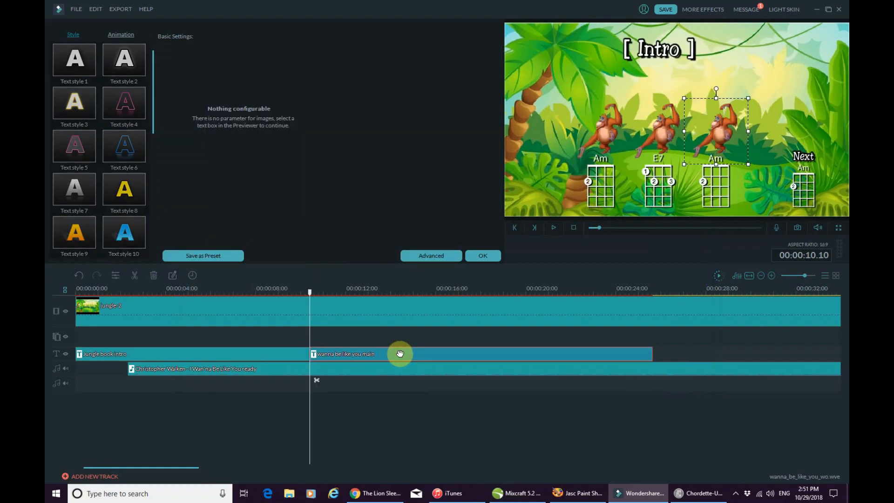
pyautogui.click(441, 256)
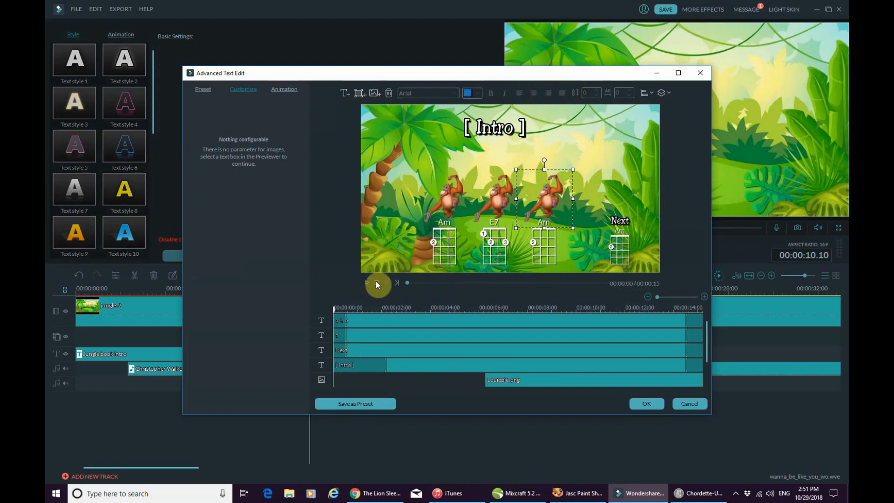
pyautogui.moveTo(707, 334); pyautogui.dragTo(700, 358)
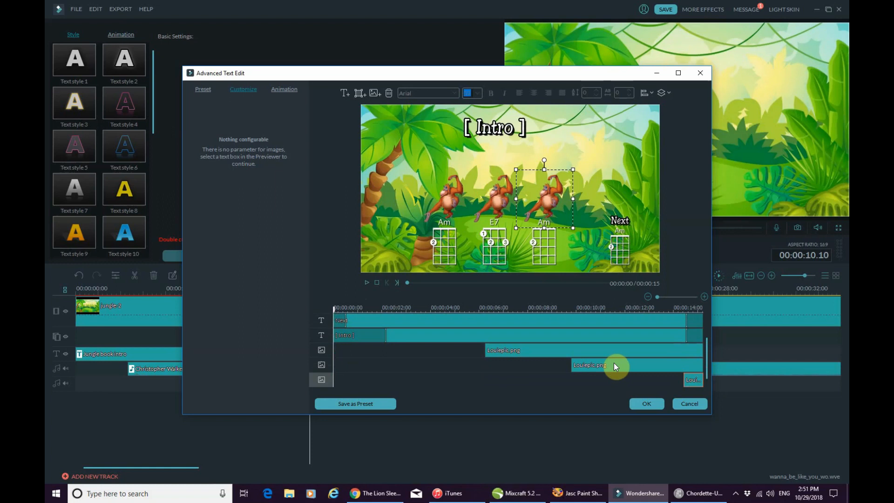
pyautogui.click(618, 350)
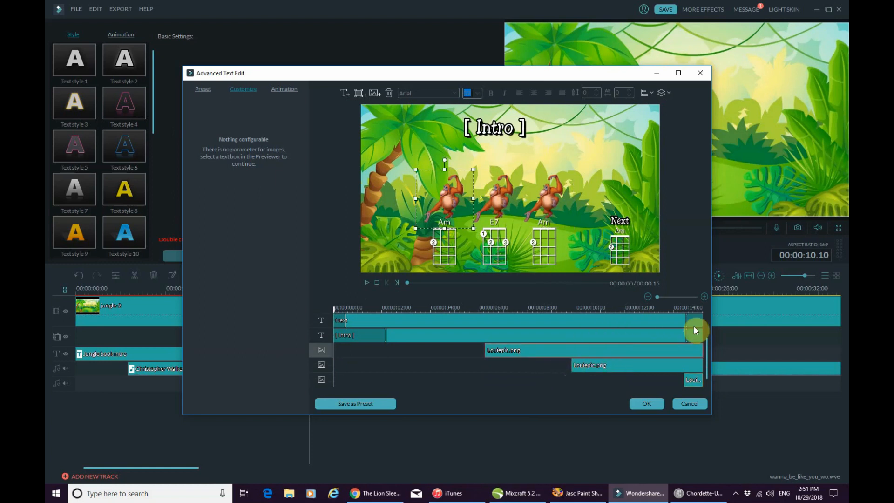
pyautogui.moveTo(703, 348); pyautogui.dragTo(571, 359)
pyautogui.click(645, 365)
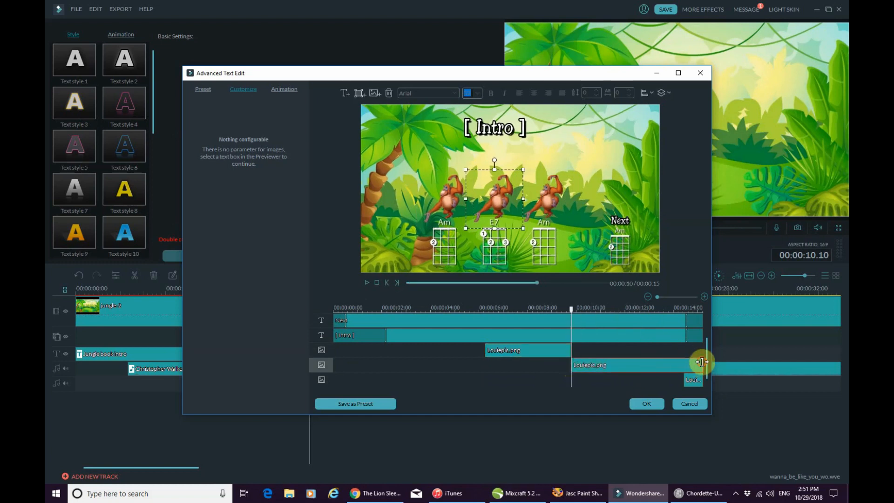
pyautogui.moveTo(702, 362); pyautogui.dragTo(685, 365)
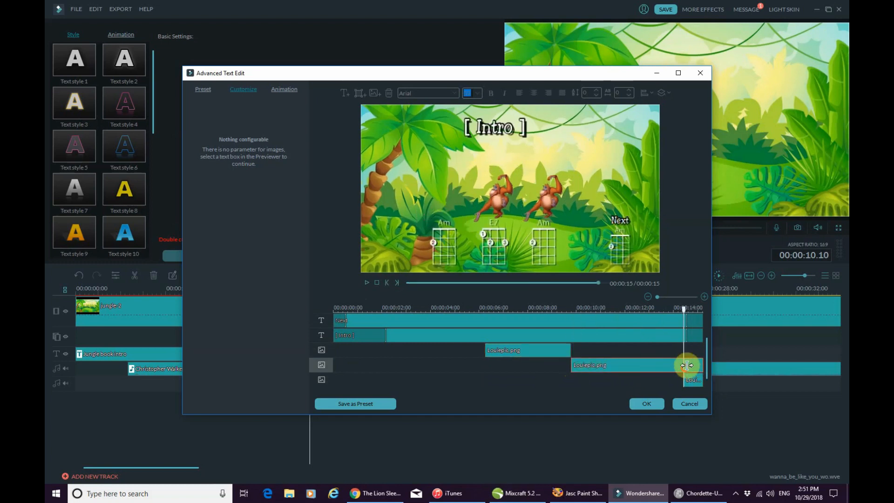
# - Shorten the fade-outs of the Intro and Next text layers to the very end of the title and preview it
pyautogui.click(685, 333)
pyautogui.moveTo(685, 334); pyautogui.dragTo(697, 320)
pyautogui.click(684, 319)
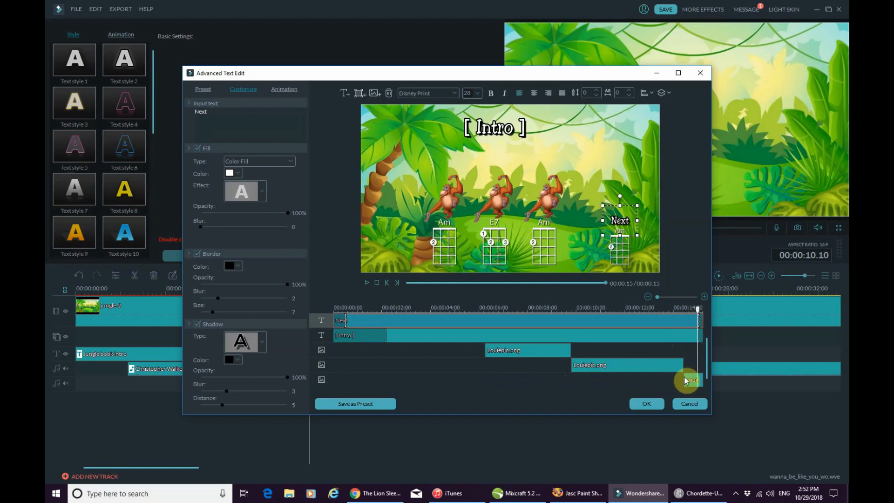
pyautogui.click(377, 282)
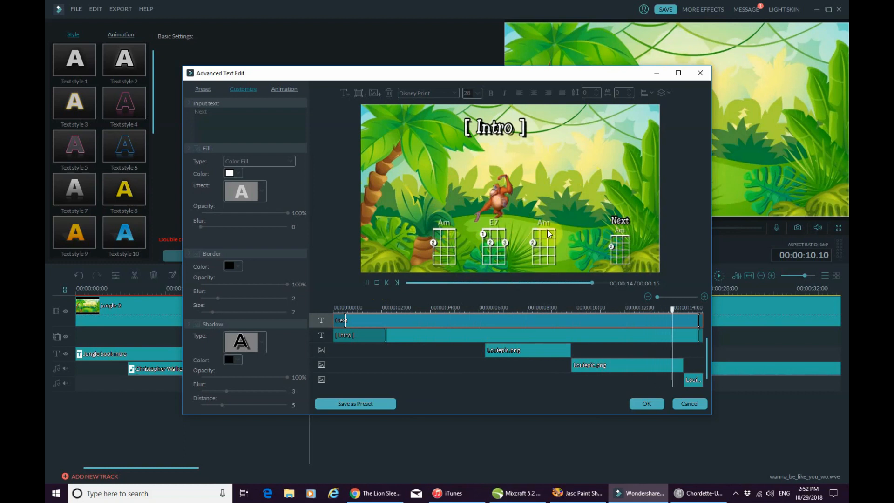
pyautogui.click(377, 282)
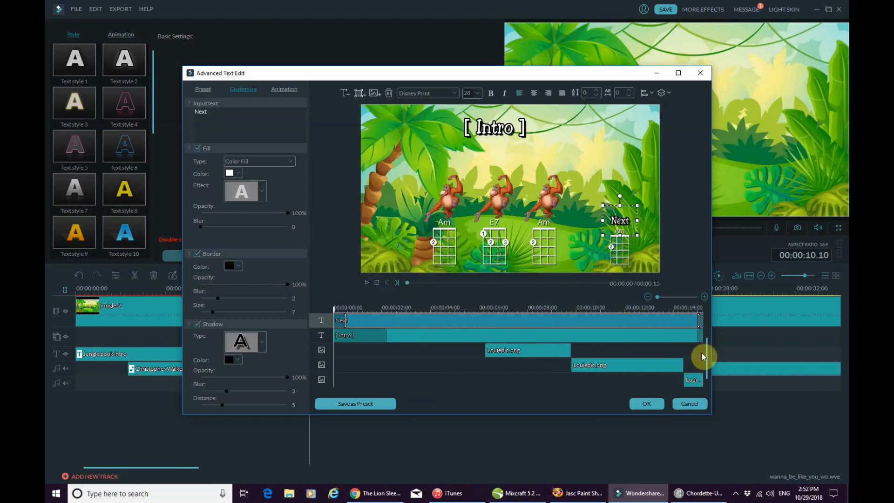
# - Apply the Fade animation to the third monkey and shorten its fade-in to the start of its layer
pyautogui.click(693, 380)
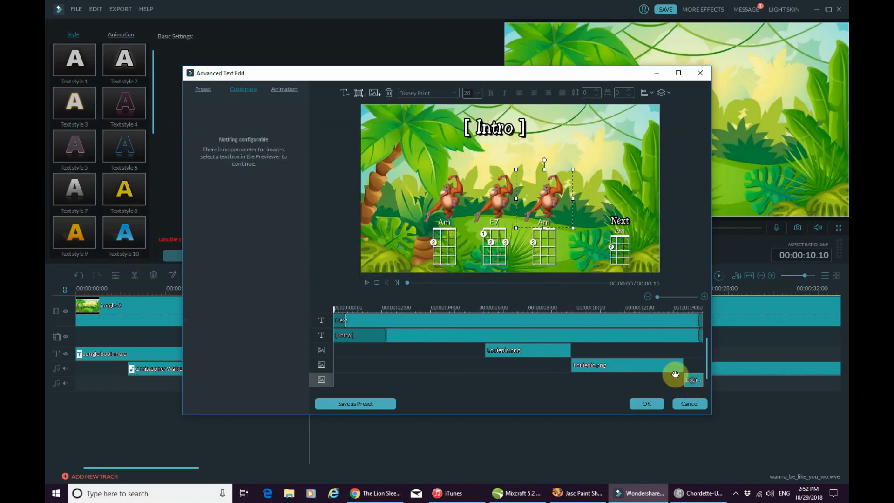
pyautogui.click(285, 89)
pyautogui.click(279, 112)
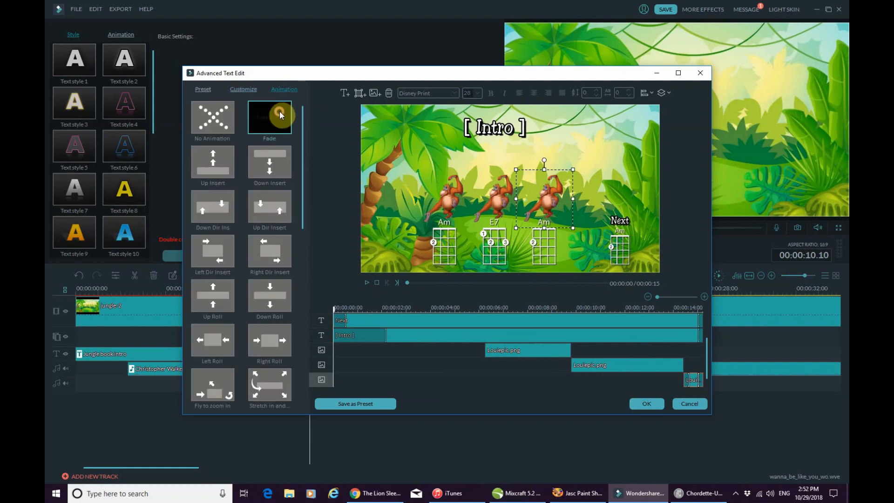
pyautogui.click(684, 385)
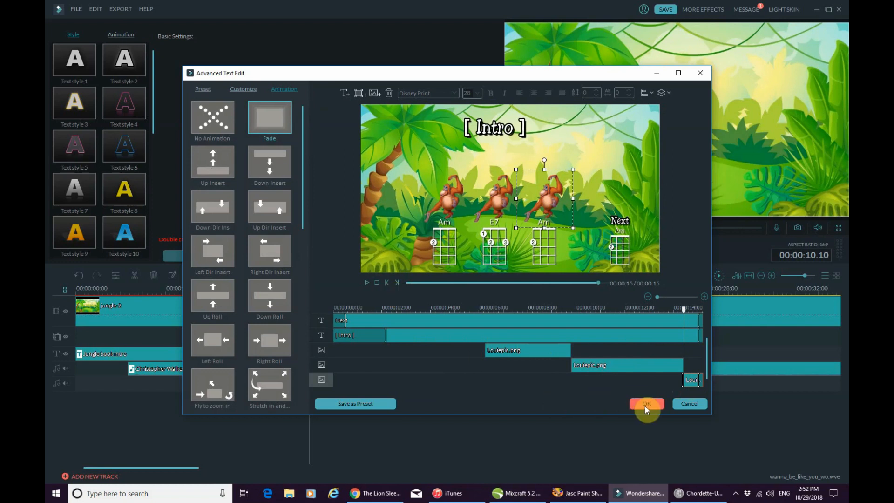
# - Add a new text box reading "Get Ready!" to the title
pyautogui.click(606, 157)
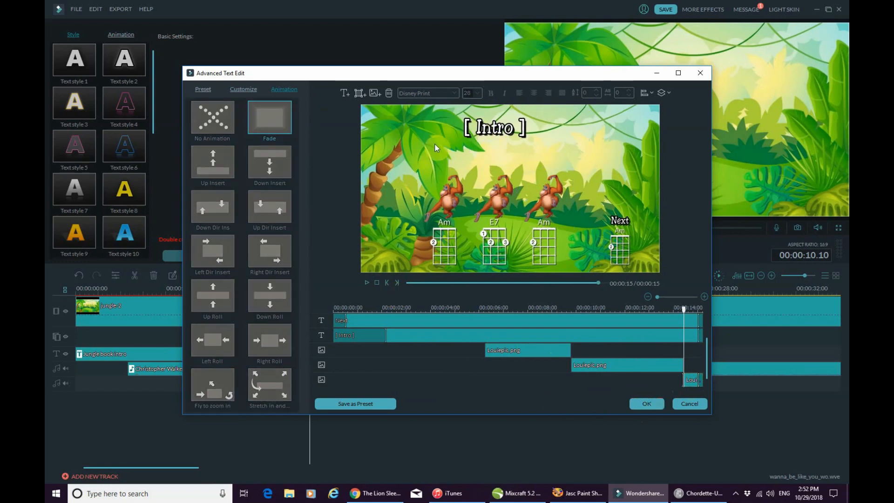
pyautogui.click(485, 128)
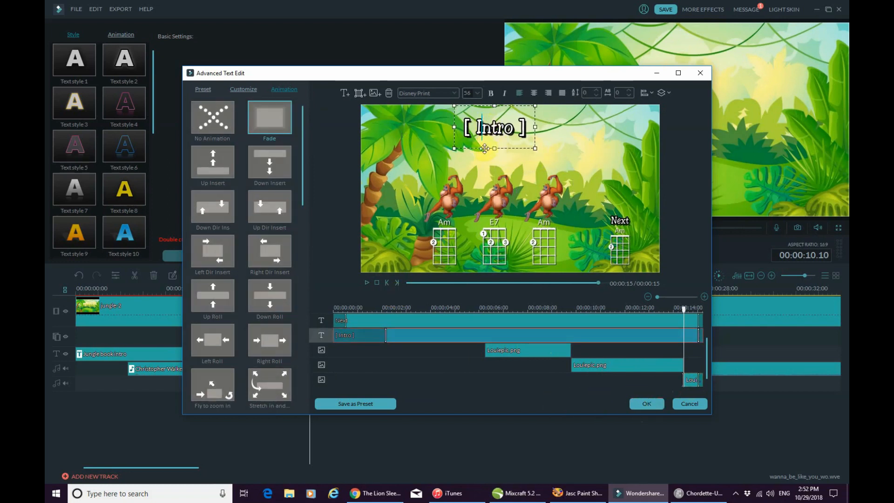
pyautogui.click(416, 134)
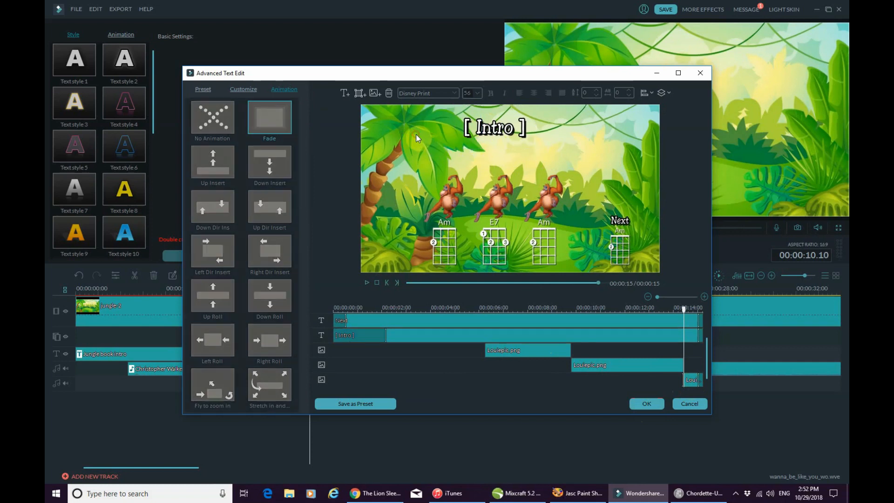
pyautogui.click(348, 90)
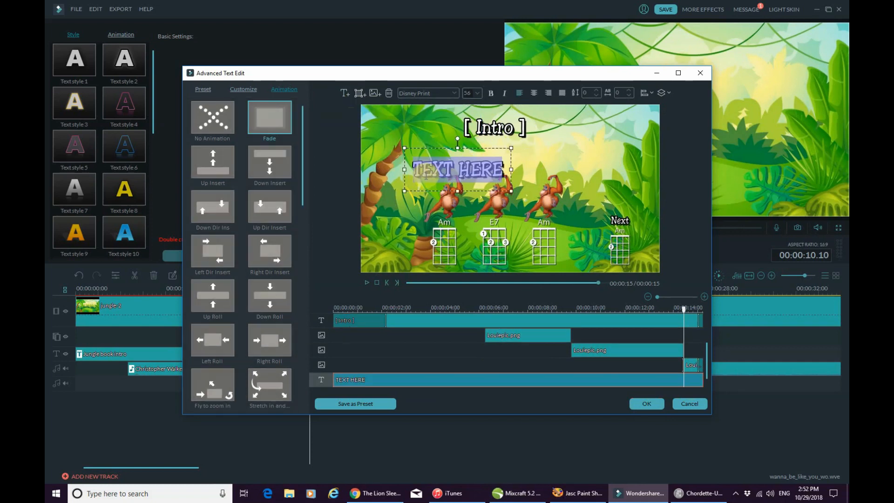
pyautogui.write('Get Ready!')
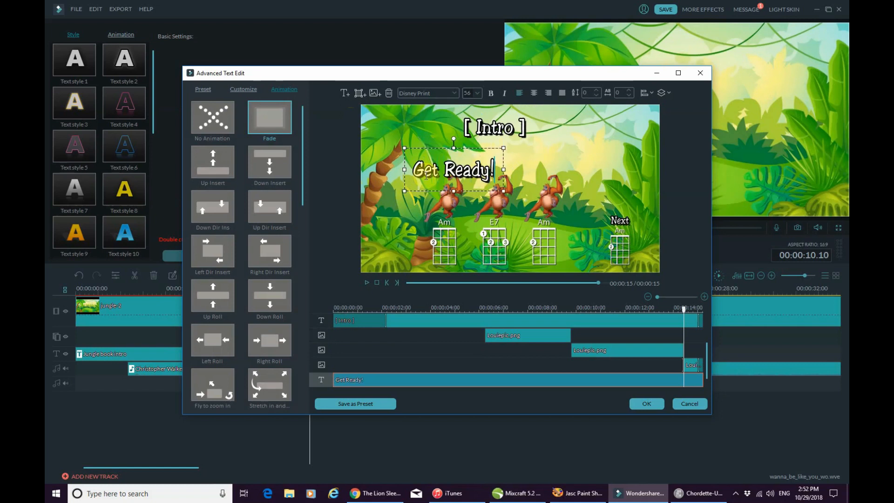
# - Set the "Get Ready!" text to size 40 and centre it just below the Intro heading
pyautogui.moveTo(437, 147); pyautogui.dragTo(468, 141)
pyautogui.click(477, 92)
pyautogui.scroll(3, 473, 105)
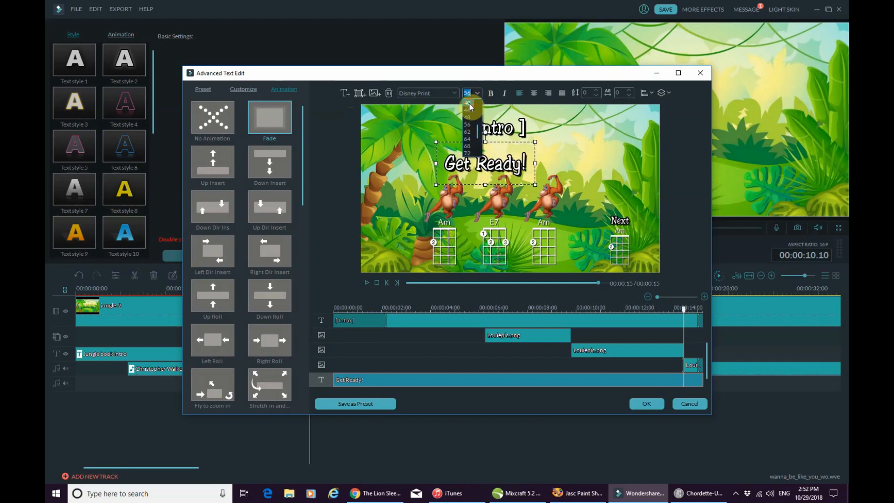
pyautogui.click(468, 103)
pyautogui.moveTo(455, 141); pyautogui.dragTo(475, 135)
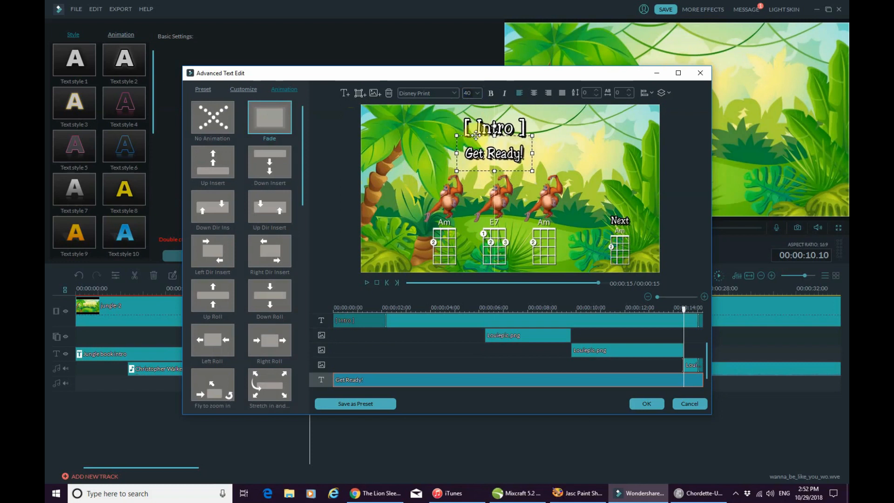
# - Move the "Get Ready!" layer directly below the Intro layer and trim its start to about 5 seconds after playing to that point
pyautogui.moveTo(323, 386); pyautogui.dragTo(336, 335)
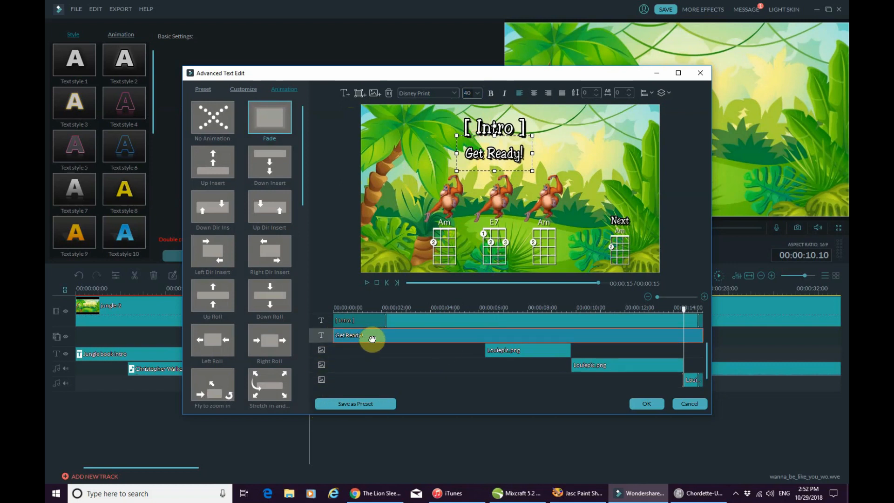
pyautogui.click(367, 283)
pyautogui.click(368, 283)
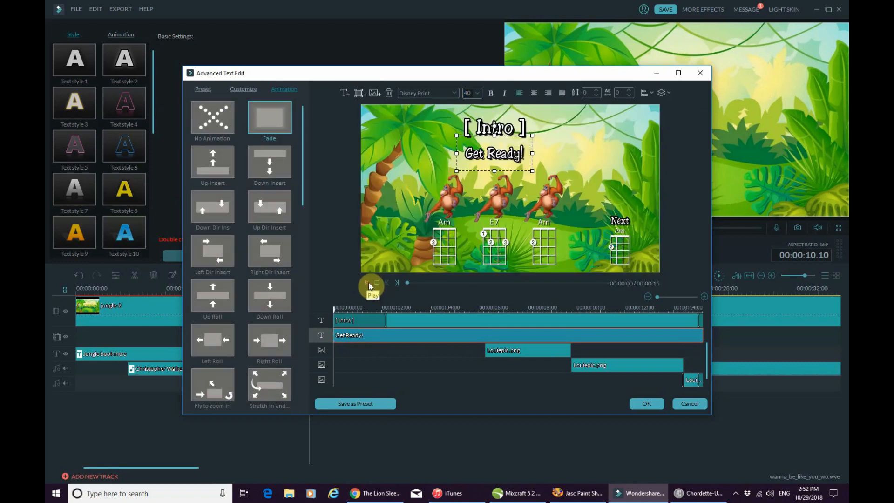
pyautogui.click(368, 284)
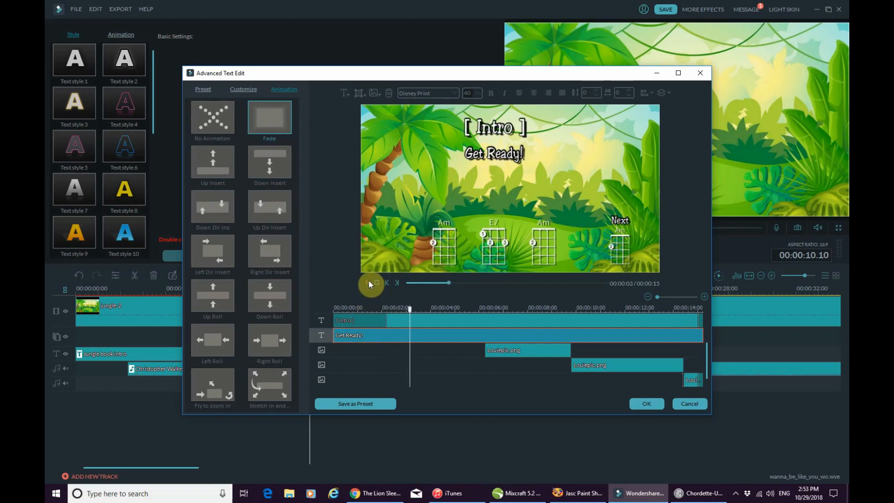
pyautogui.click(368, 283)
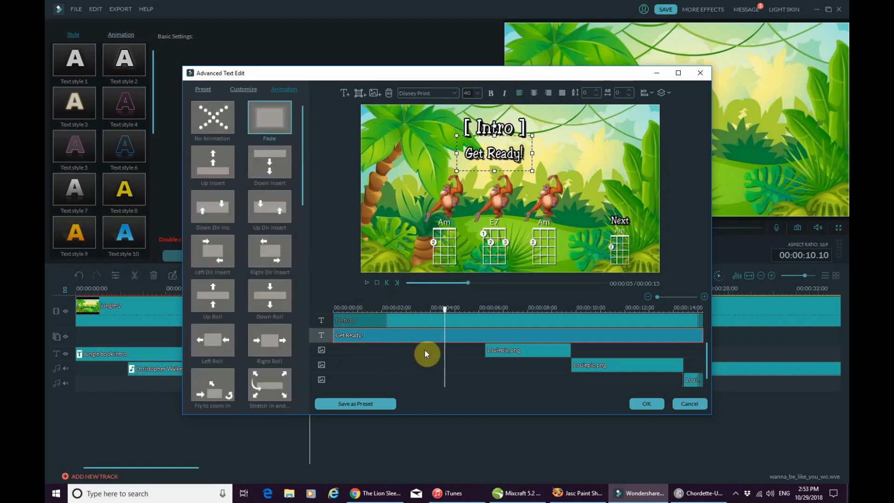
pyautogui.moveTo(333, 334); pyautogui.dragTo(424, 333)
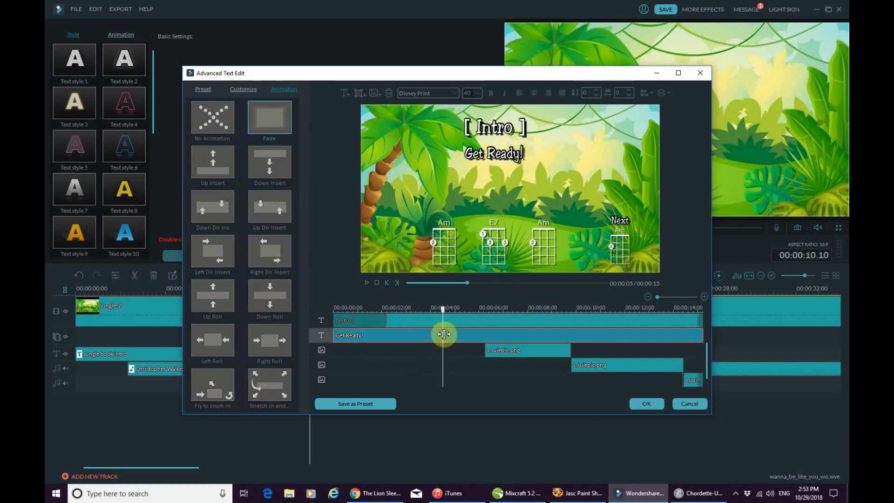
pyautogui.moveTo(444, 334); pyautogui.dragTo(444, 334)
# - Give "Get Ready!" a Fade animation with short fades, end its layer at about 12 seconds, and preview the title
pyautogui.click(271, 123)
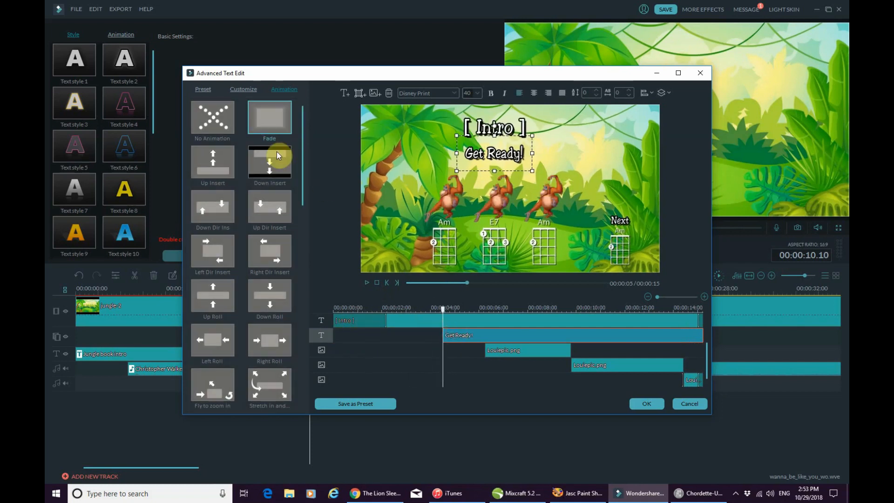
pyautogui.moveTo(520, 336); pyautogui.dragTo(449, 337)
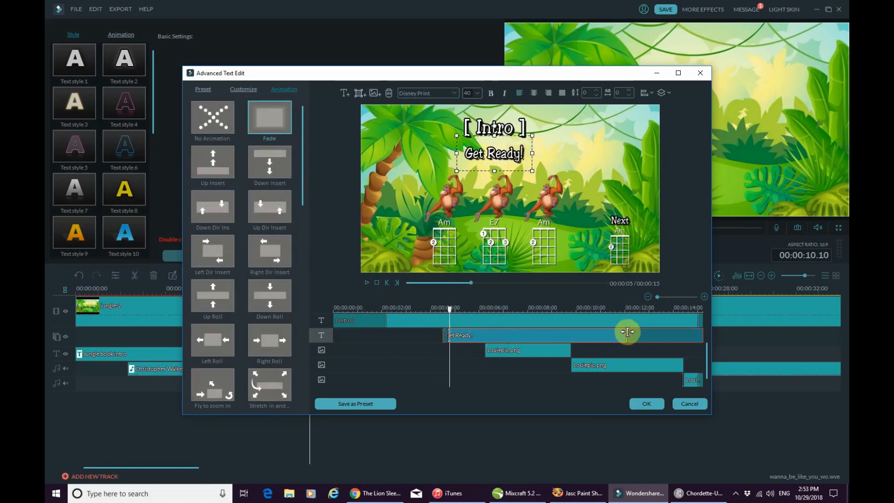
pyautogui.moveTo(627, 332); pyautogui.dragTo(600, 334)
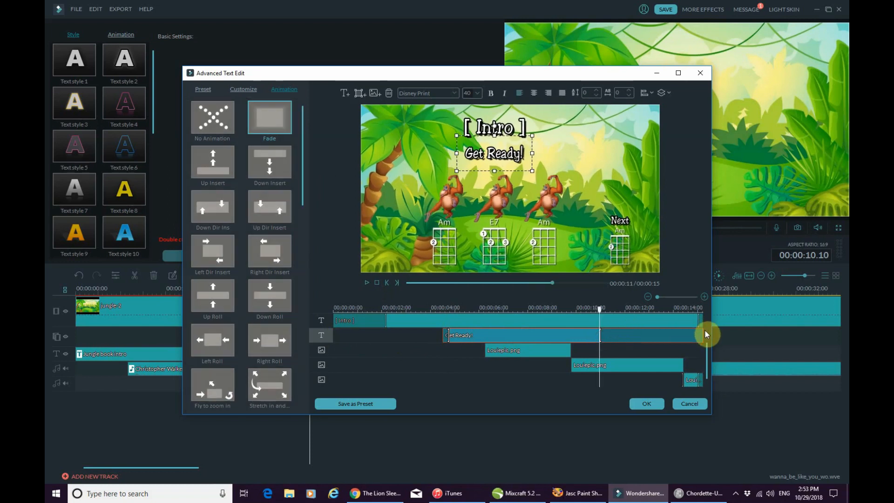
pyautogui.moveTo(702, 335); pyautogui.dragTo(609, 341)
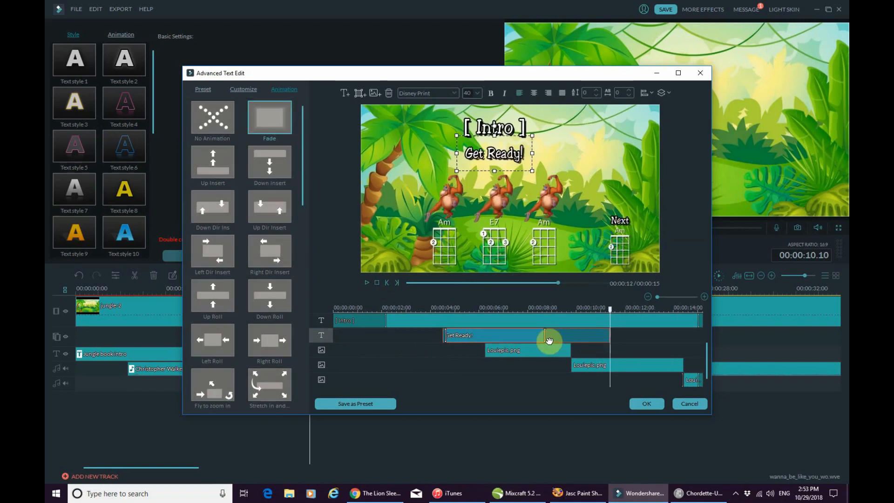
pyautogui.moveTo(543, 335); pyautogui.dragTo(601, 334)
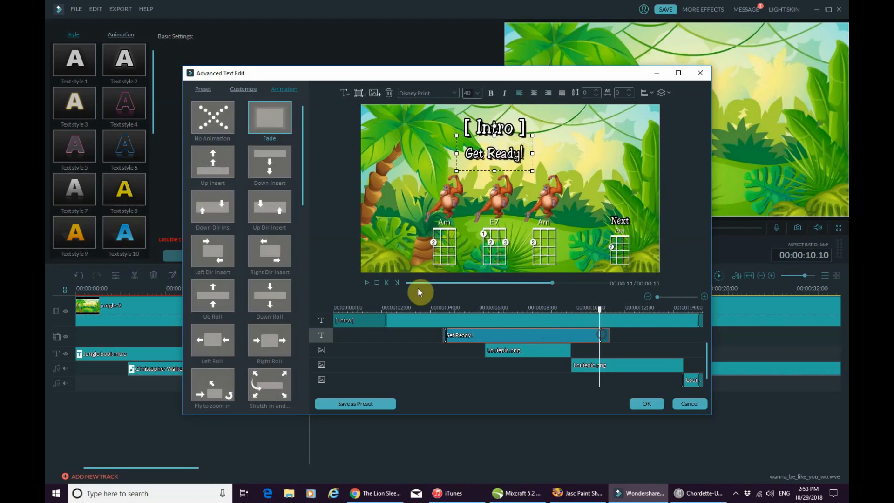
pyautogui.click(377, 283)
pyautogui.click(366, 282)
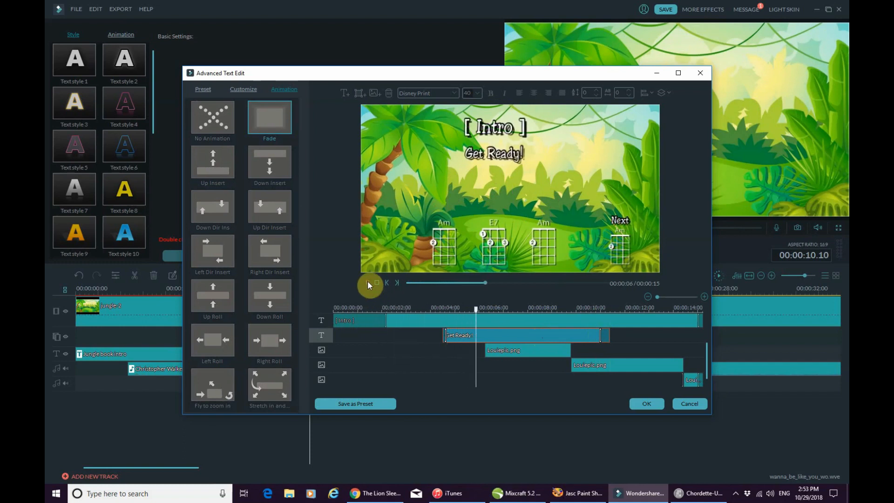
# - Extend the start of the "Get Ready!" layer to about 4 seconds, preview the whole title, and apply the edits
pyautogui.click(367, 280)
pyautogui.click(443, 336)
pyautogui.moveTo(443, 335)
pyautogui.mouseDown()
pyautogui.moveTo(429, 335)
pyautogui.moveTo(440, 338)
pyautogui.mouseUp()
pyautogui.click(376, 283)
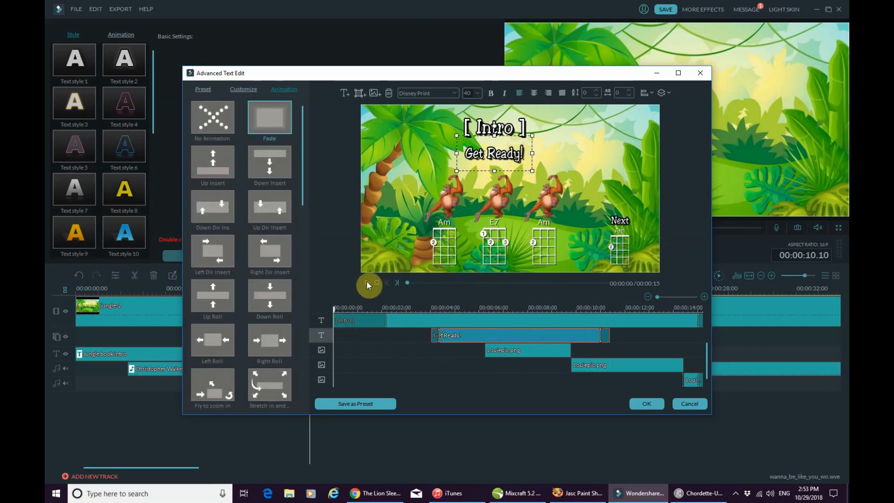
pyautogui.click(366, 281)
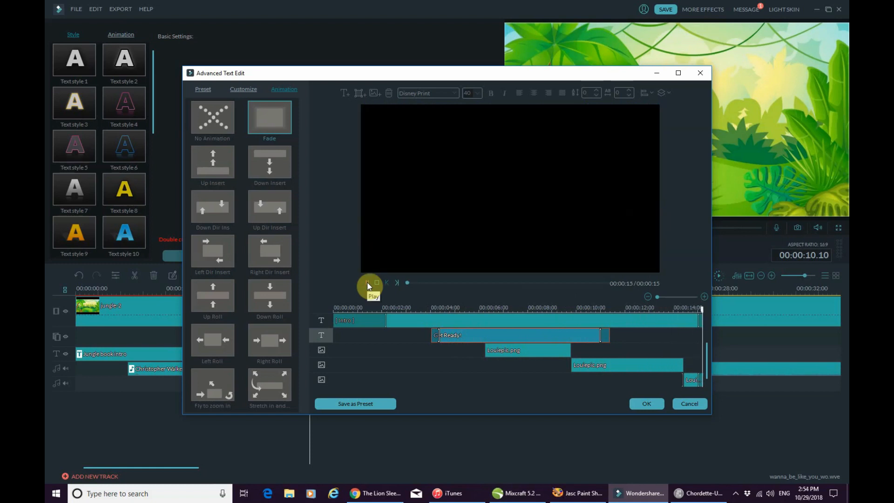
pyautogui.click(646, 404)
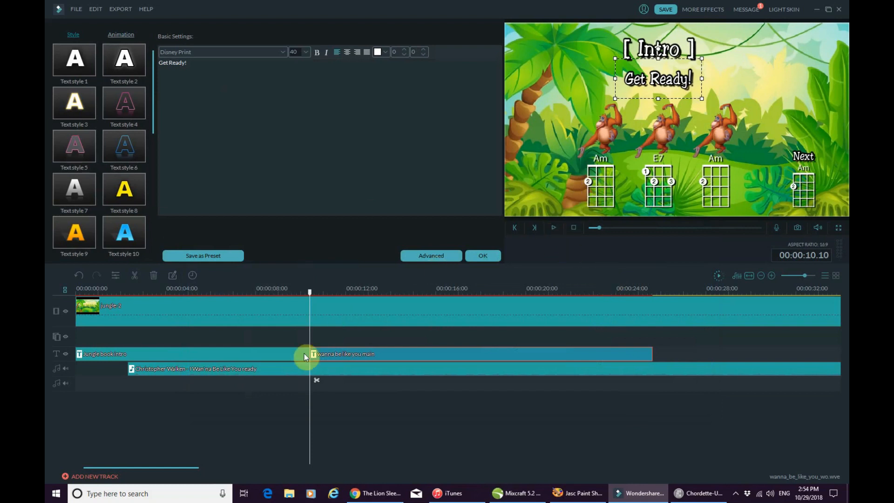
# - Play the project from the beginning to check the opening title and the timing of the intro cues
pyautogui.moveTo(806, 275); pyautogui.dragTo(802, 275)
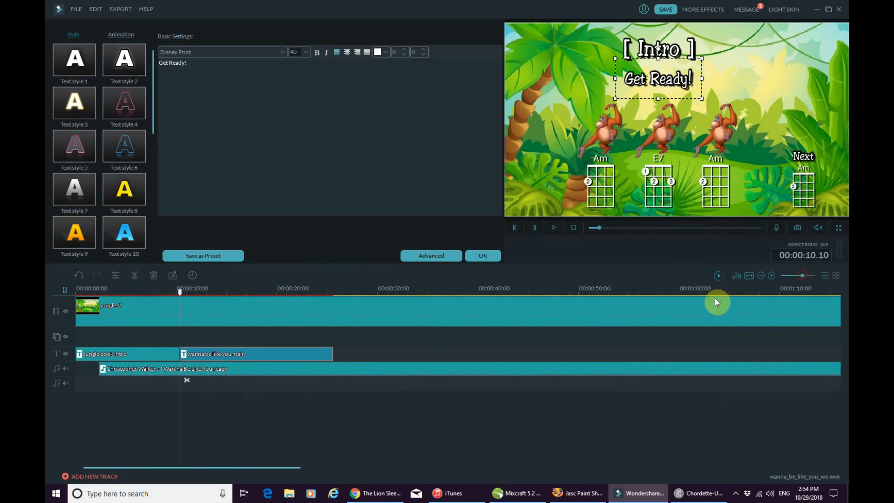
pyautogui.click(572, 227)
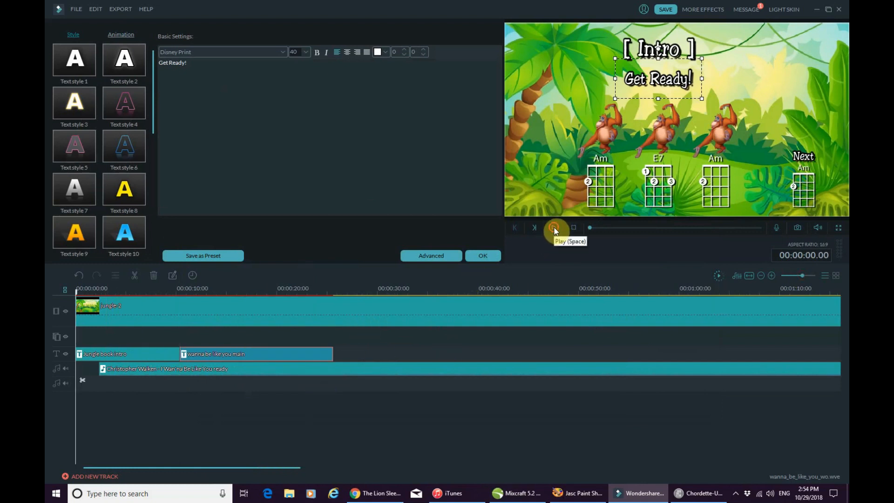
pyautogui.click(554, 227)
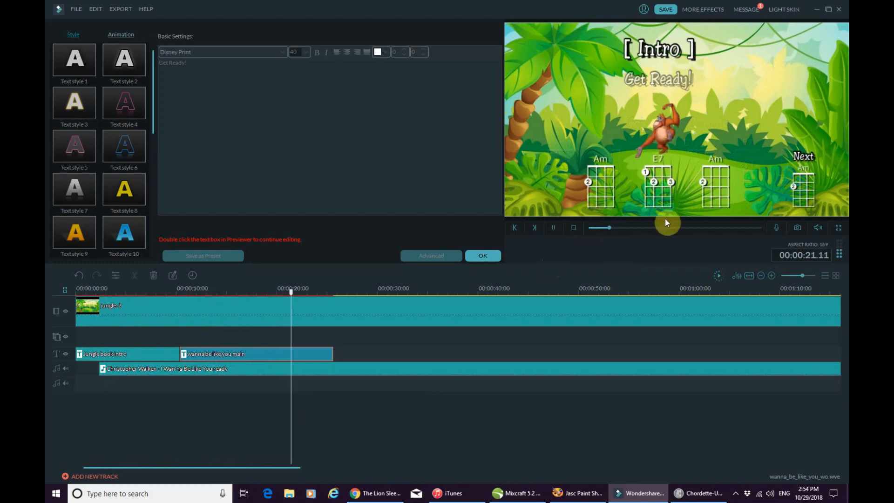
pyautogui.click(554, 227)
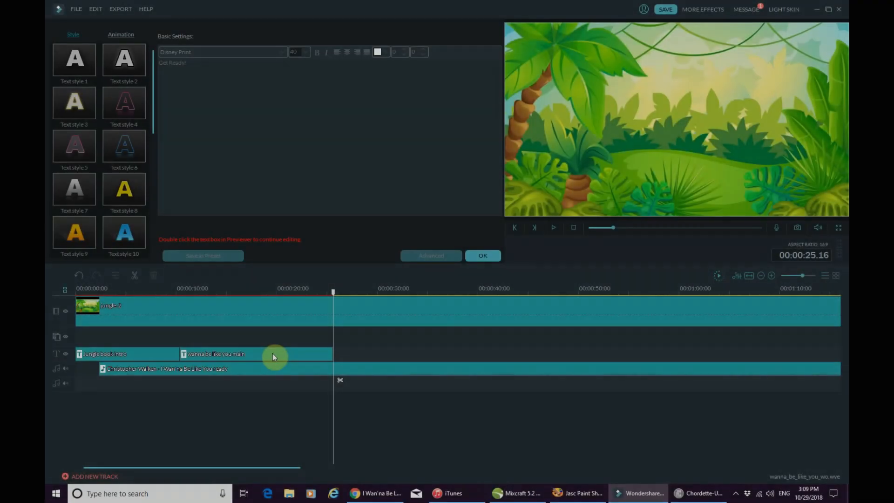
# - Copy the "wanna be like you main" title clip and paste the copy just after the original, at about 25 seconds
pyautogui.doubleClick(272, 354)
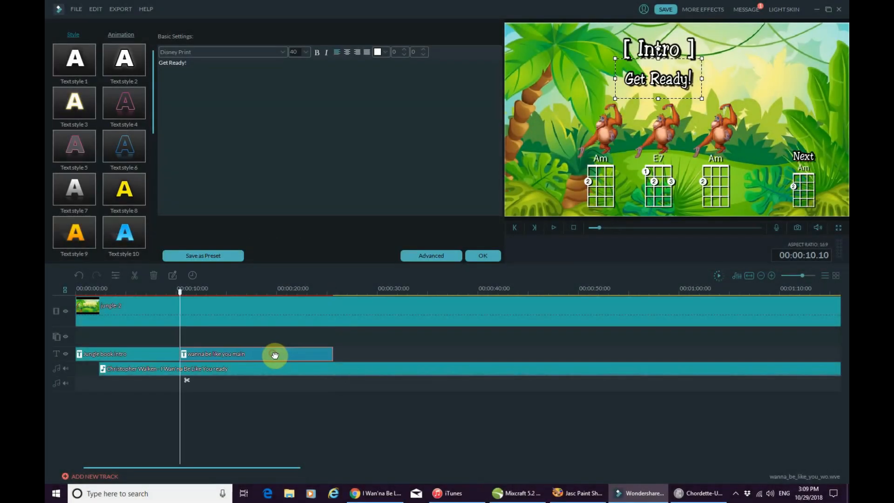
pyautogui.click(96, 10)
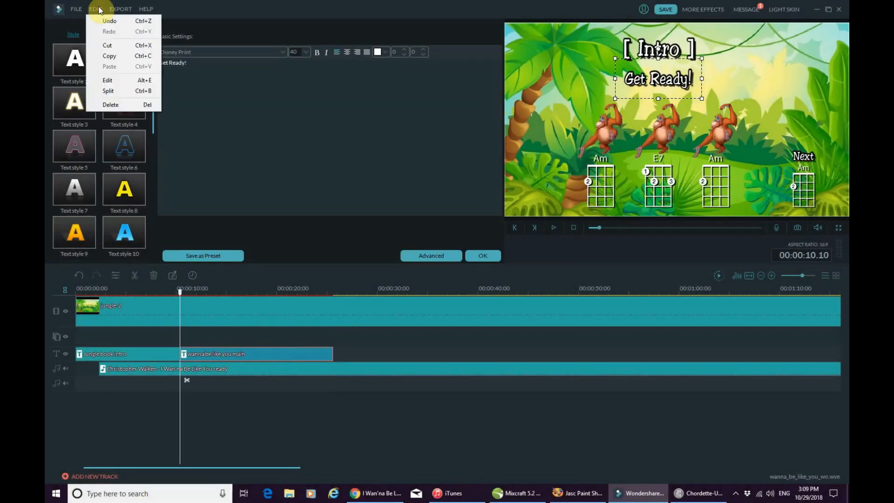
pyautogui.click(110, 58)
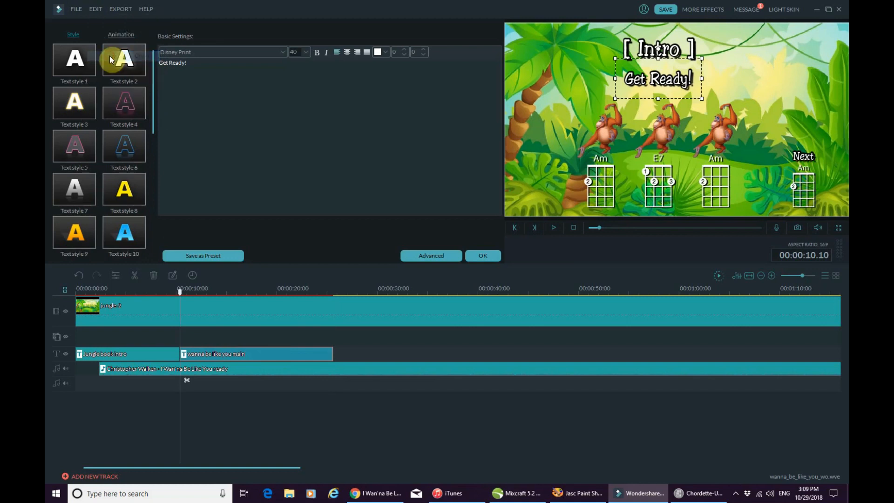
pyautogui.click(337, 291)
pyautogui.click(95, 9)
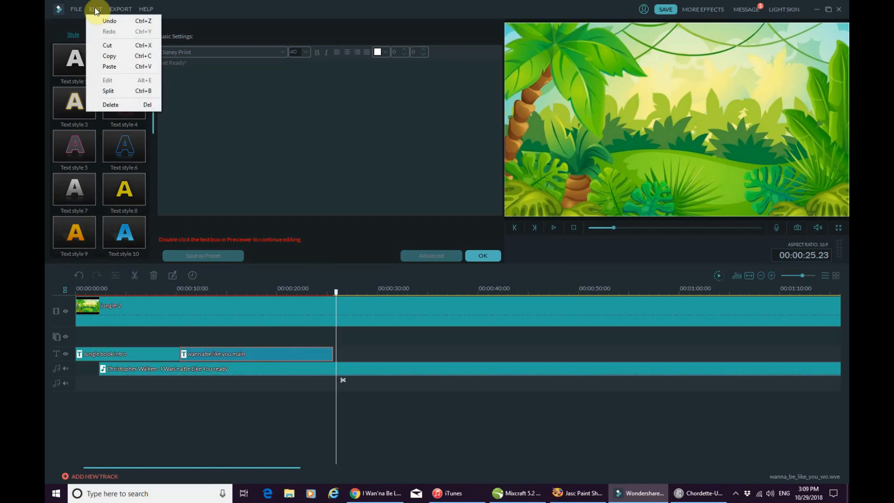
pyautogui.click(110, 66)
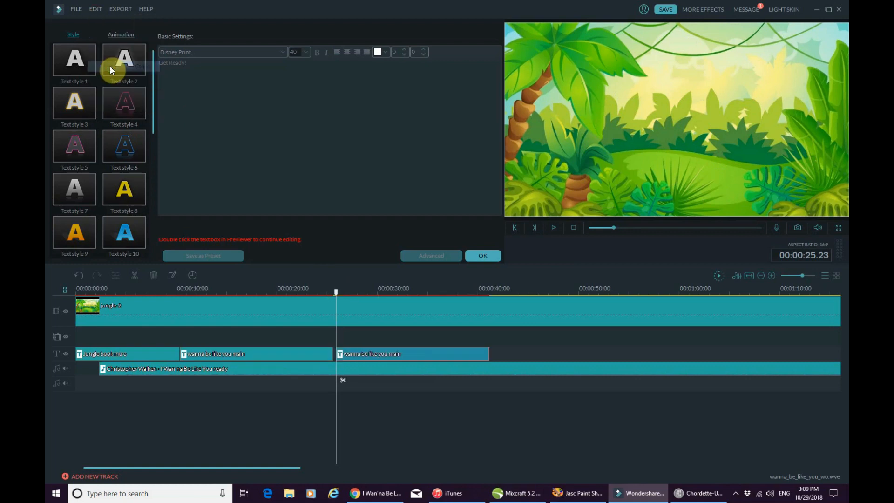
# - Select the "Get Ready!" text in the pasted title and open the advanced text editor
pyautogui.click(630, 188)
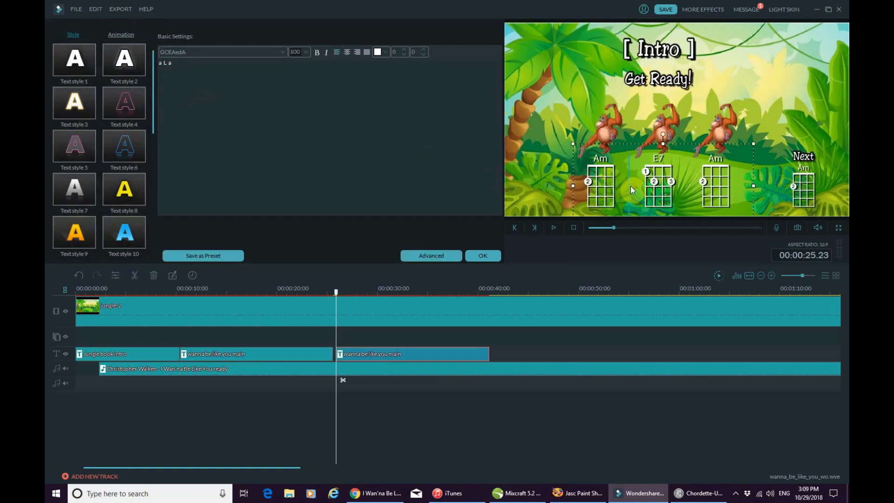
pyautogui.click(660, 77)
pyautogui.click(444, 251)
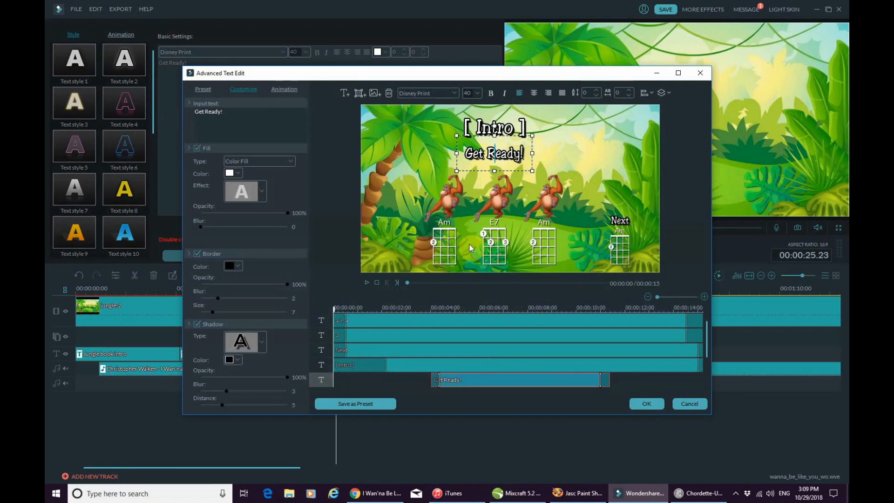
pyautogui.click(434, 251)
pyautogui.click(415, 448)
# - Switch to Chrome and copy the first four lines of Verse 1 from the Genius lyrics page
pyautogui.click(374, 492)
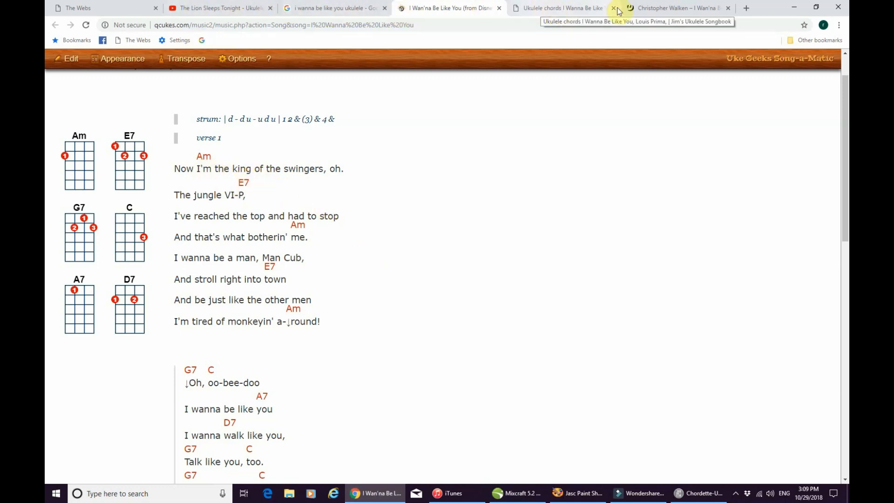
pyautogui.click(661, 8)
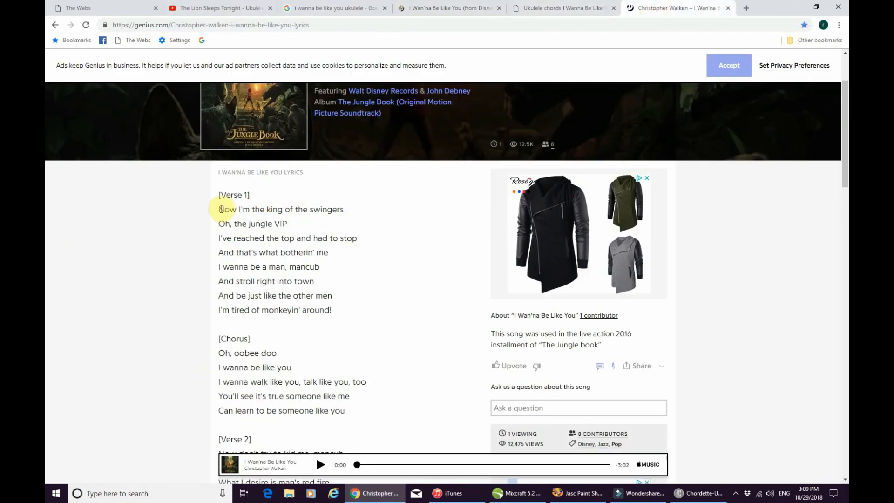
pyautogui.moveTo(227, 212)
pyautogui.mouseDown()
pyautogui.moveTo(230, 224)
pyautogui.moveTo(285, 225)
pyautogui.moveTo(332, 257)
pyautogui.mouseUp()
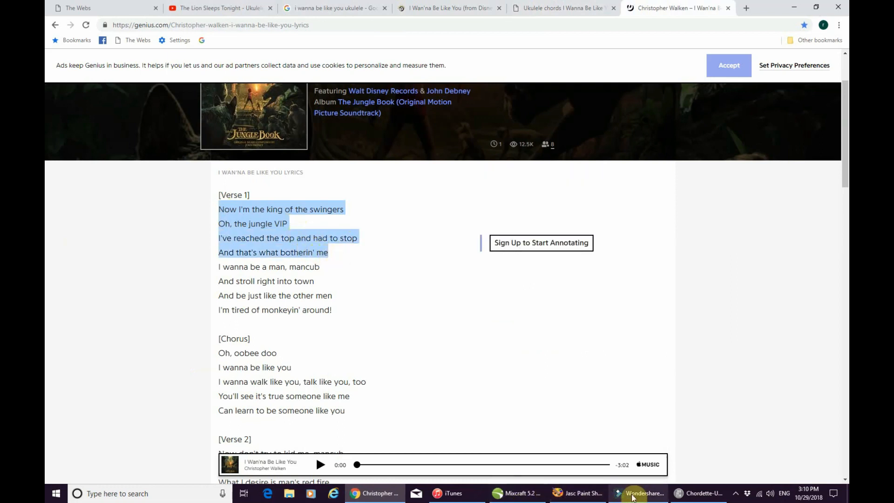
# - Switch back to Filmora, remove "Get Ready!" from the pasted title, and replace the "[ Intro ]" text with the copied lyrics
pyautogui.click(633, 495)
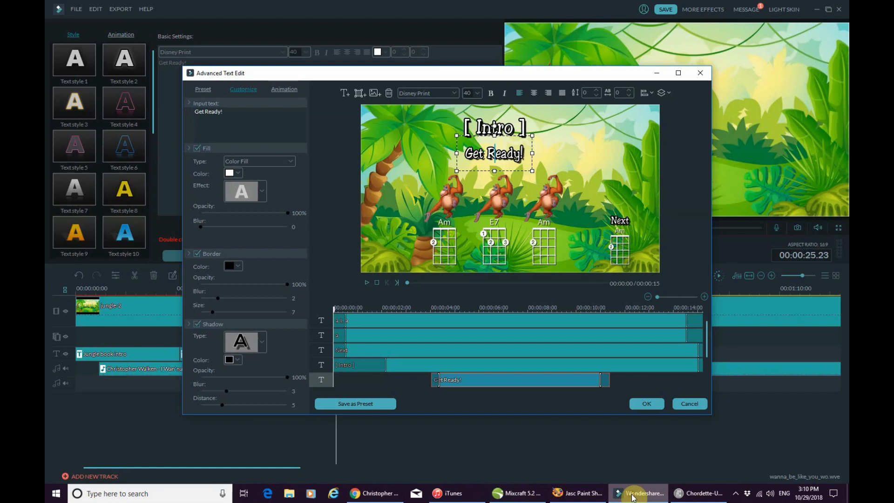
pyautogui.click(511, 135)
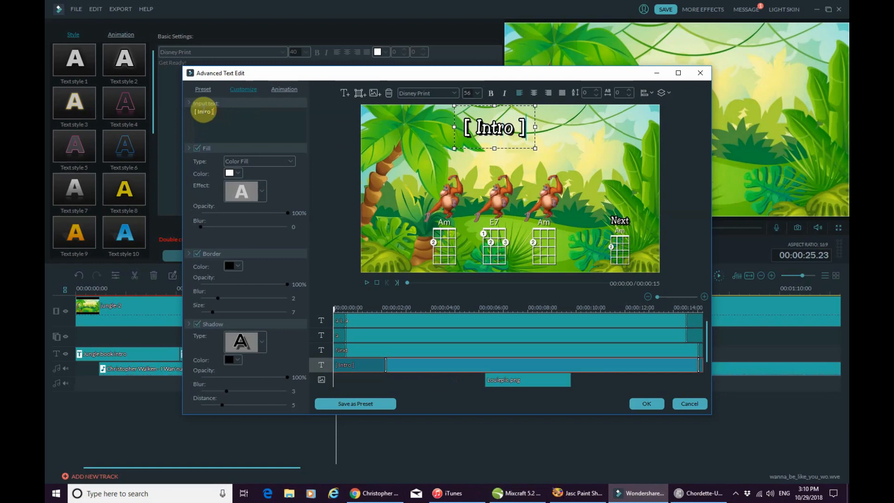
pyautogui.moveTo(204, 111); pyautogui.dragTo(174, 107)
pyautogui.hotkey('ctrl', 'v')
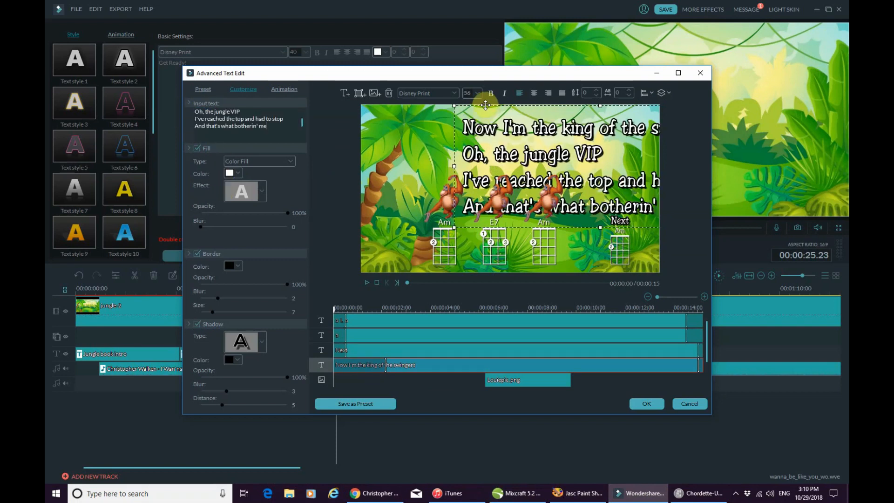
# - Set the lyrics text to size 32 and move it to the horizontal centre above the monkeys
pyautogui.click(478, 93)
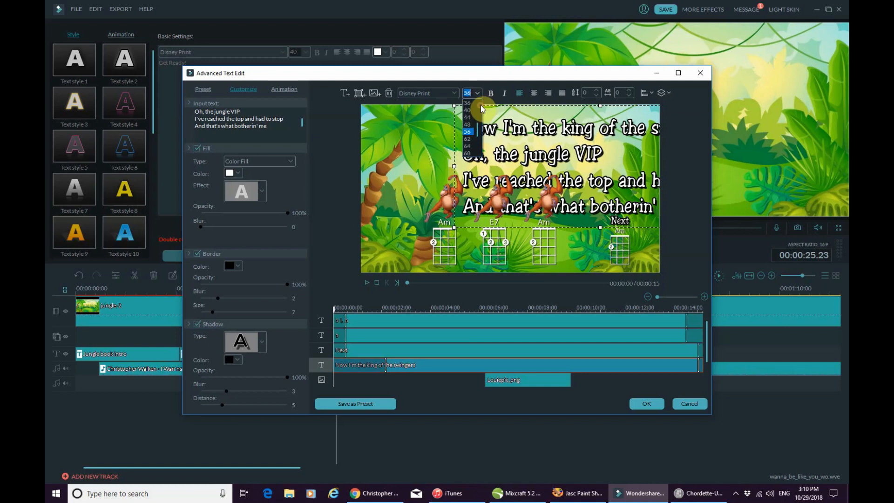
pyautogui.click(467, 110)
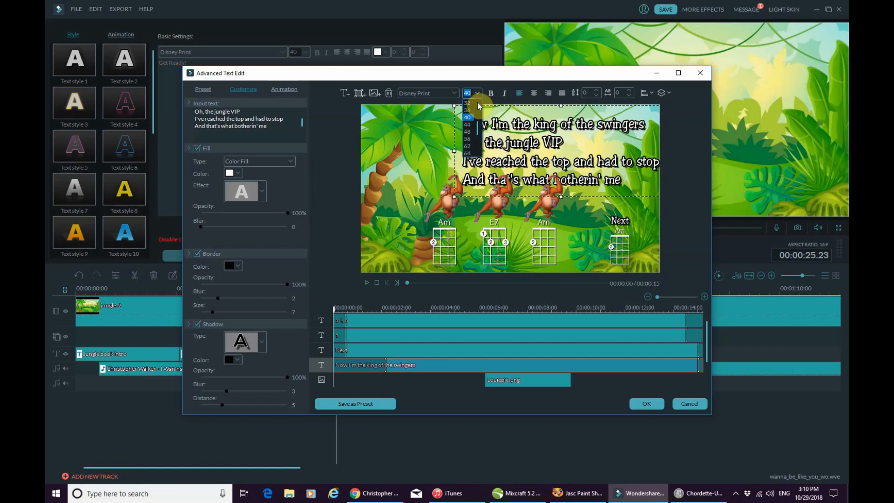
pyautogui.click(474, 103)
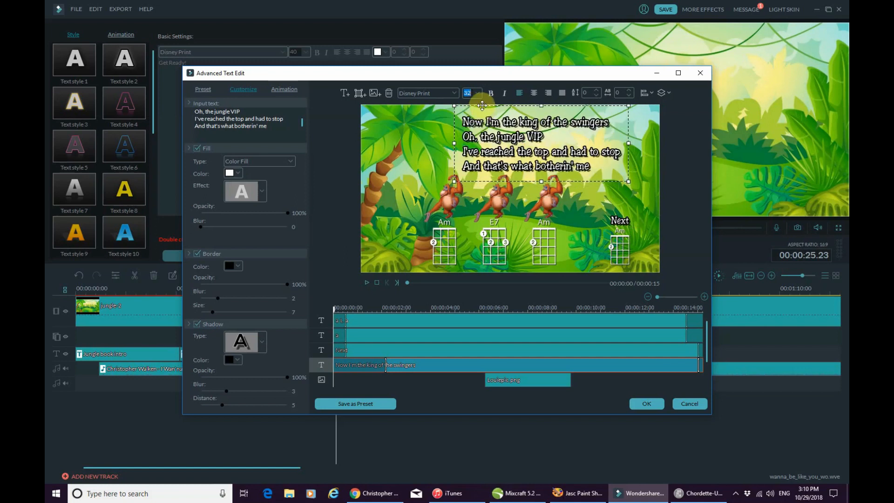
pyautogui.moveTo(482, 105); pyautogui.dragTo(436, 100)
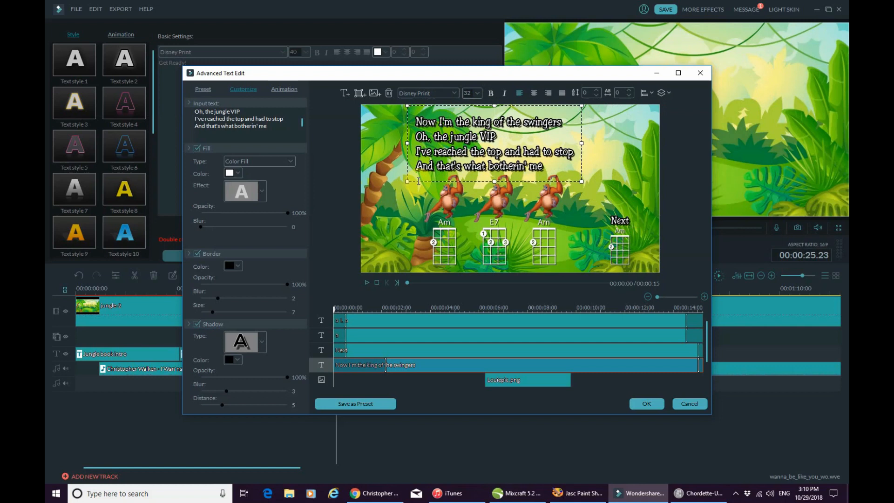
# - Nudge the lyrics block upward so it sits clear above the monkey images
pyautogui.press('Up')
pyautogui.press('Up')
pyautogui.press('Up')
pyautogui.press('Up')
pyautogui.press('Up')
pyautogui.press('Up')
pyautogui.press('Up')
pyautogui.press('Up')
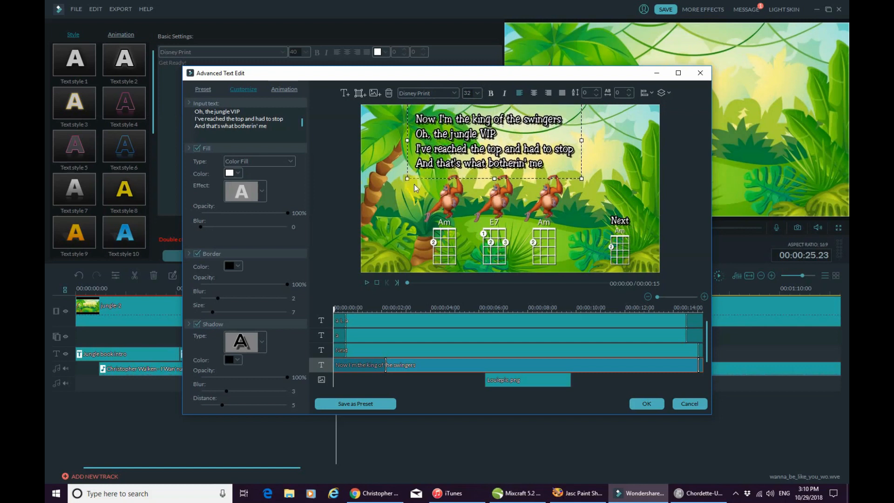
pyautogui.press('Up')
pyautogui.press('Up')
pyautogui.press('Up')
pyautogui.press('Up')
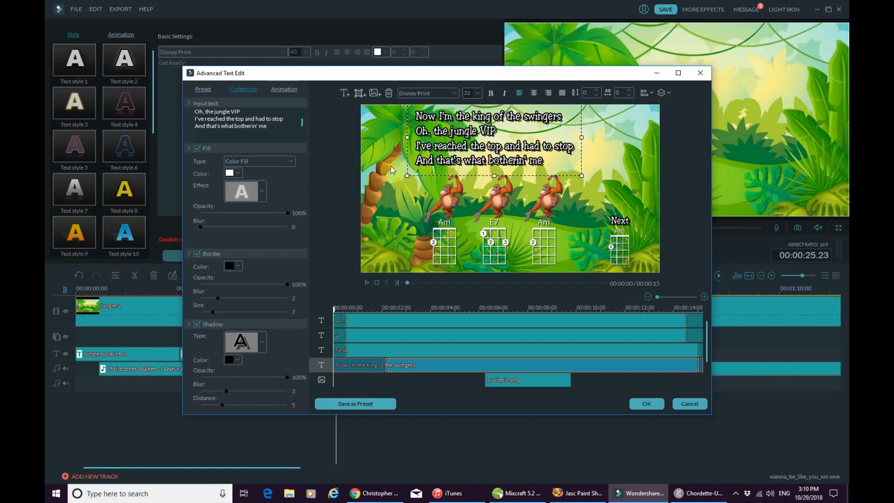
pyautogui.click(390, 165)
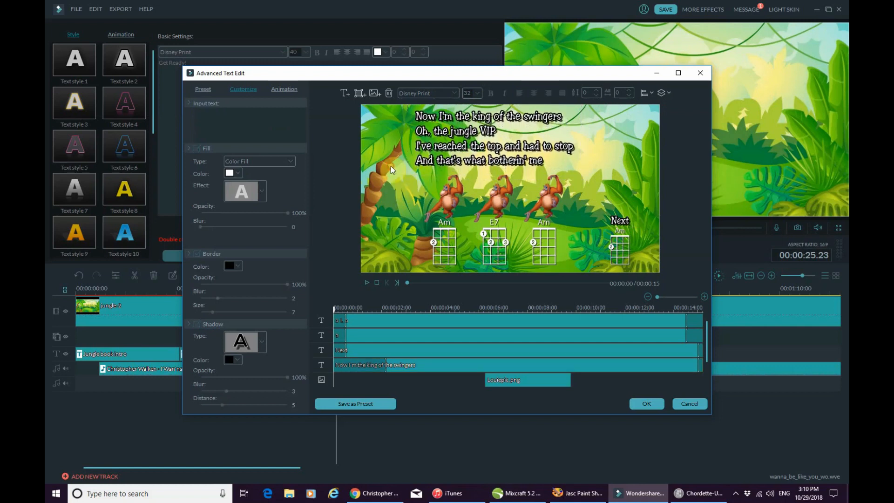
pyautogui.click(469, 242)
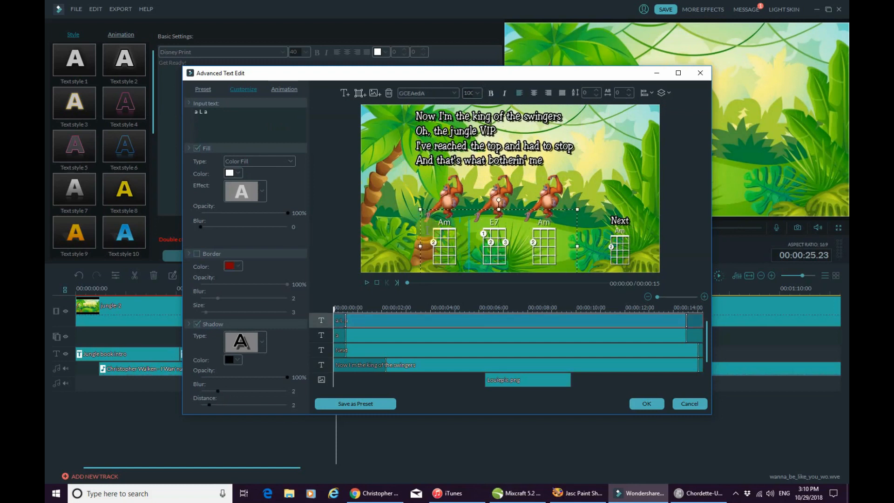
pyautogui.click(383, 176)
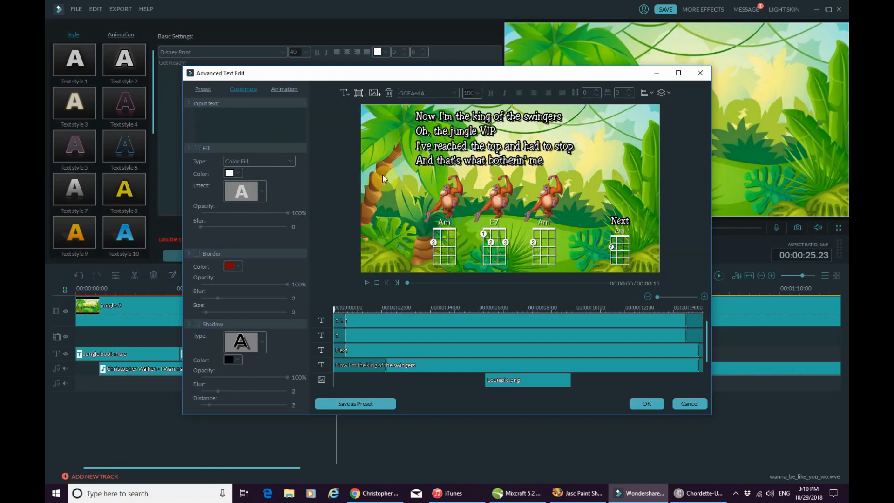
# - Apply the title edits and move the copied title clip flush against the end of the first main title clip
pyautogui.click(644, 404)
pyautogui.moveTo(336, 293); pyautogui.dragTo(313, 294)
pyautogui.moveTo(411, 355); pyautogui.dragTo(405, 358)
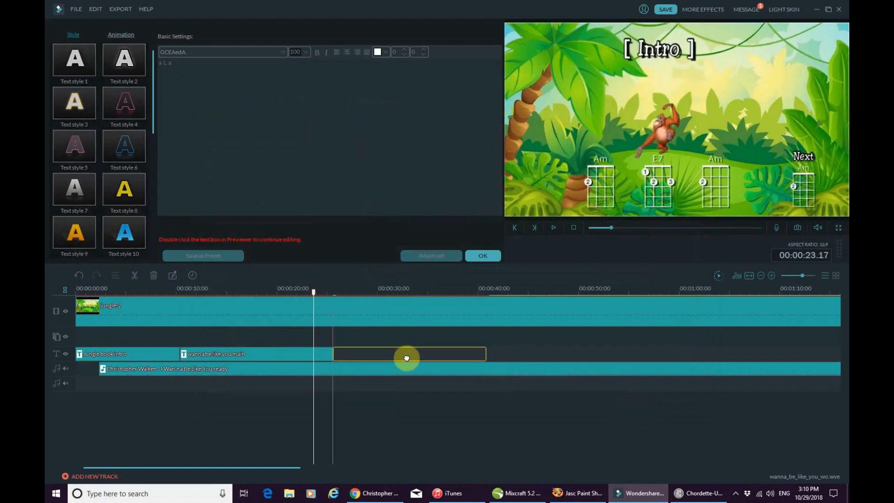
pyautogui.click(321, 355)
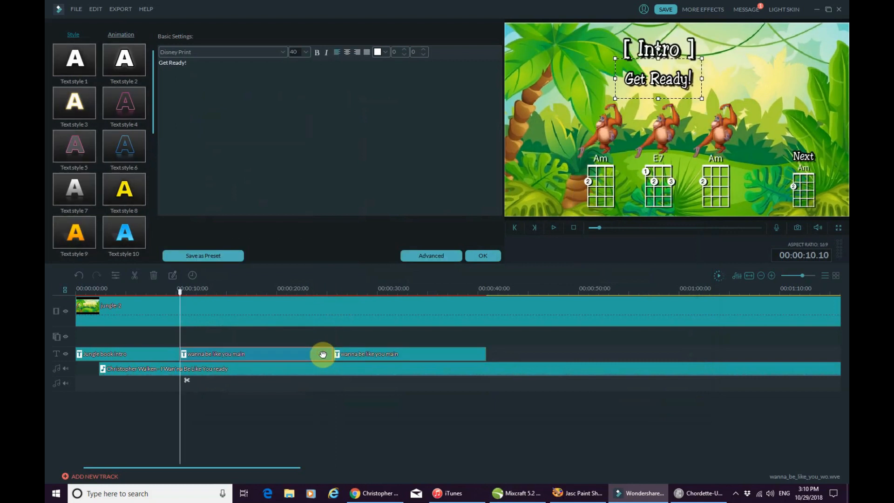
pyautogui.click(416, 355)
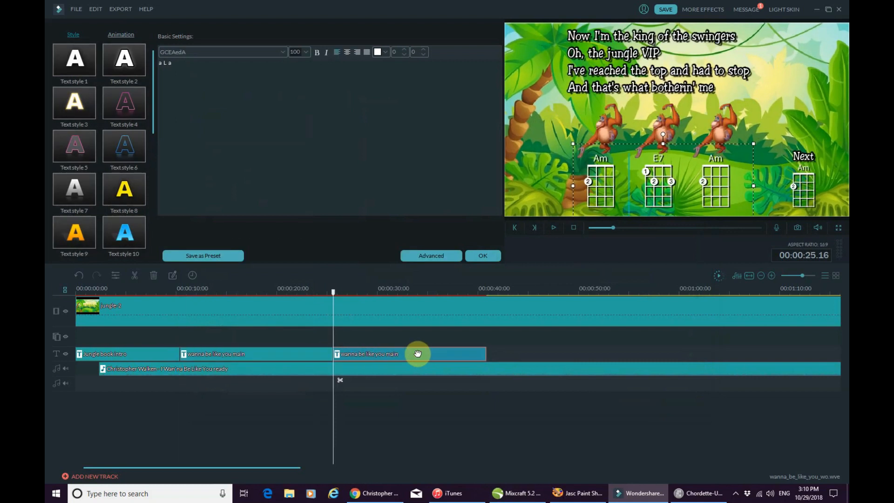
# - Play from about 22 seconds through the change to the verse lyrics, stopping at about 34 seconds
pyautogui.click(300, 291)
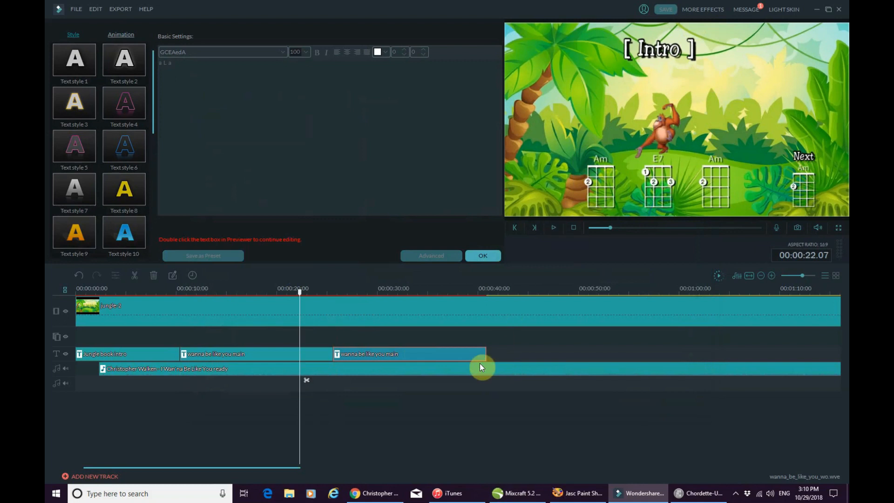
pyautogui.click(554, 232)
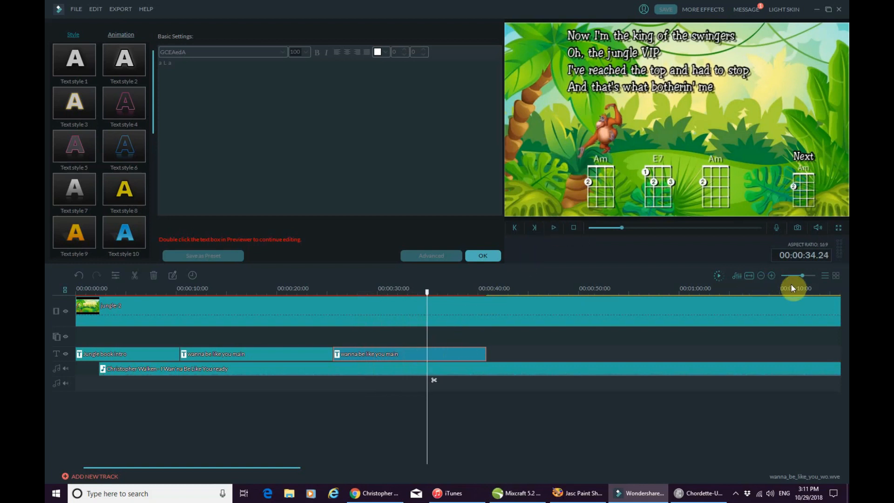
pyautogui.moveTo(802, 276); pyautogui.dragTo(804, 276)
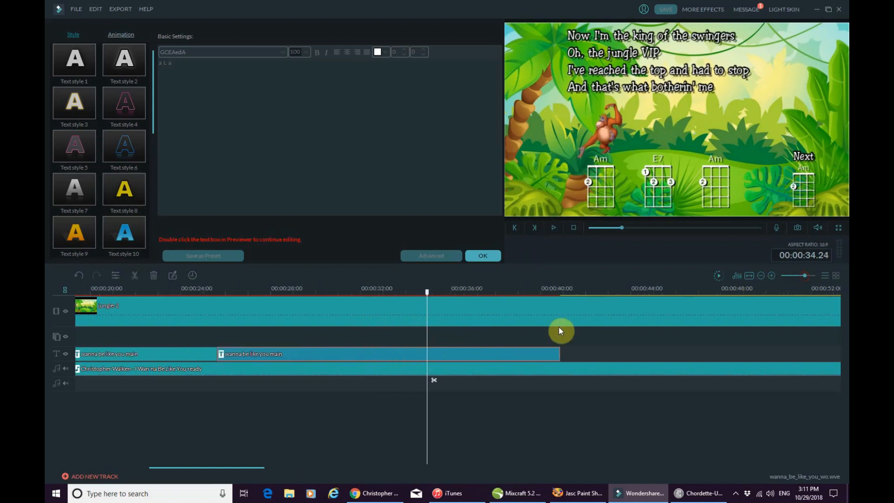
# - Shorten the second main title clip so it ends at 00:00:35.00, and play its closing seconds to check the timing
pyautogui.click(521, 354)
pyautogui.moveTo(560, 352); pyautogui.dragTo(428, 348)
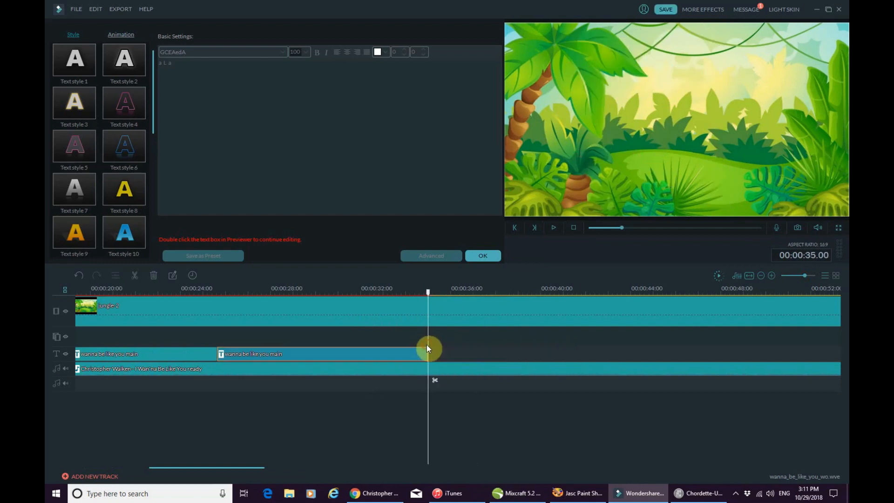
pyautogui.click(342, 290)
pyautogui.click(554, 228)
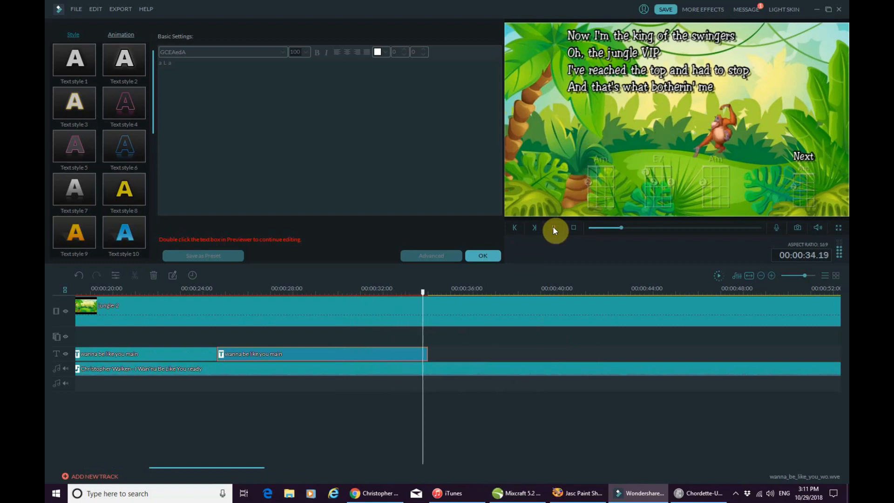
pyautogui.click(555, 229)
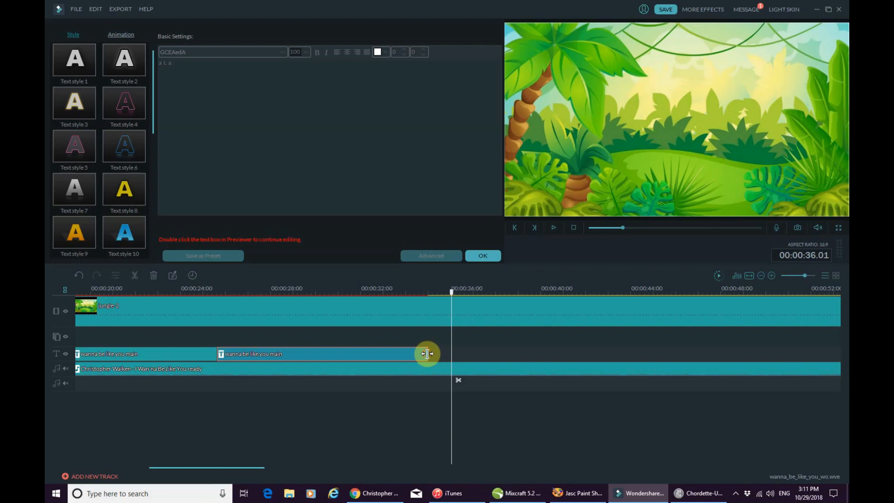
# - Trim the second main title clip's end to 00:00:34.19 and play from about 24 seconds through past its end
pyautogui.moveTo(426, 353); pyautogui.dragTo(422, 354)
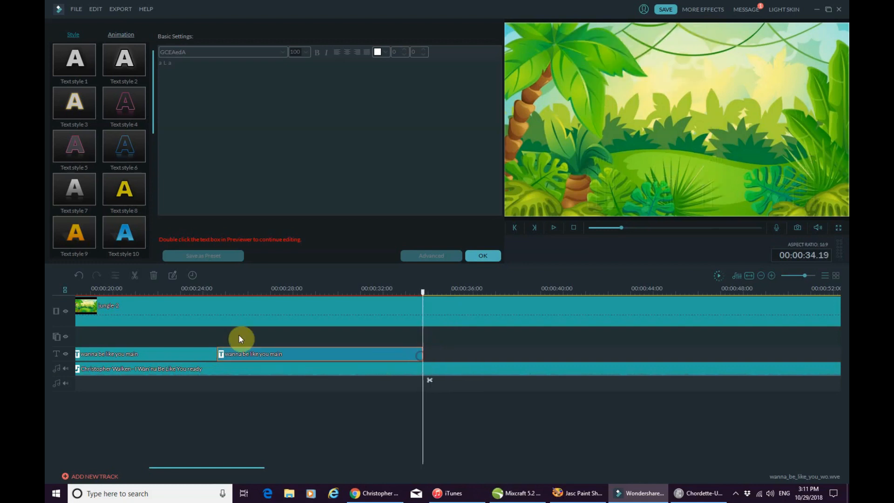
pyautogui.click(205, 291)
pyautogui.click(553, 228)
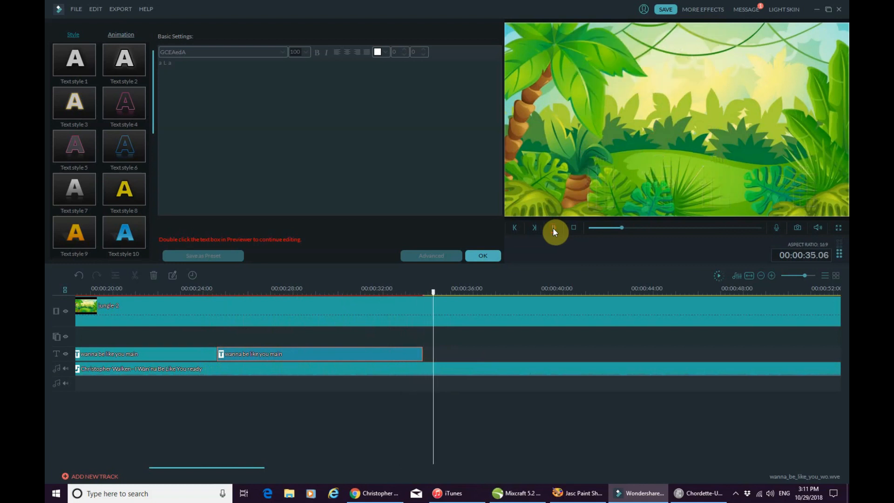
pyautogui.click(554, 228)
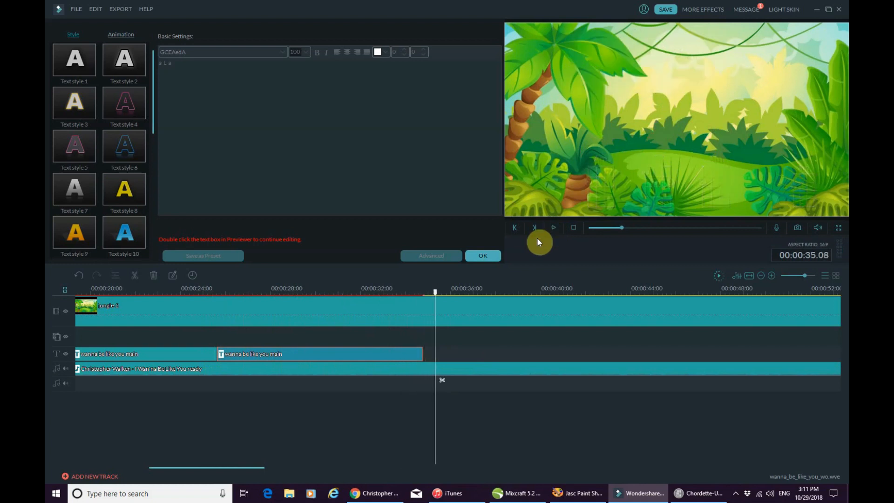
# - In the second main title's advanced editor, match the lyrics' fade-in and the fade-outs of the lyrics and "Next" to the chord diagrams' fades
pyautogui.doubleClick(353, 358)
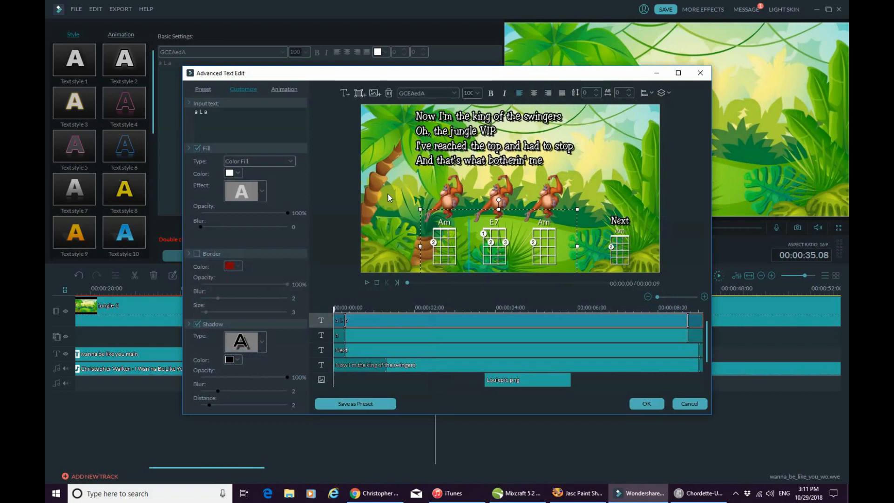
pyautogui.click(393, 366)
pyautogui.moveTo(386, 367); pyautogui.dragTo(344, 370)
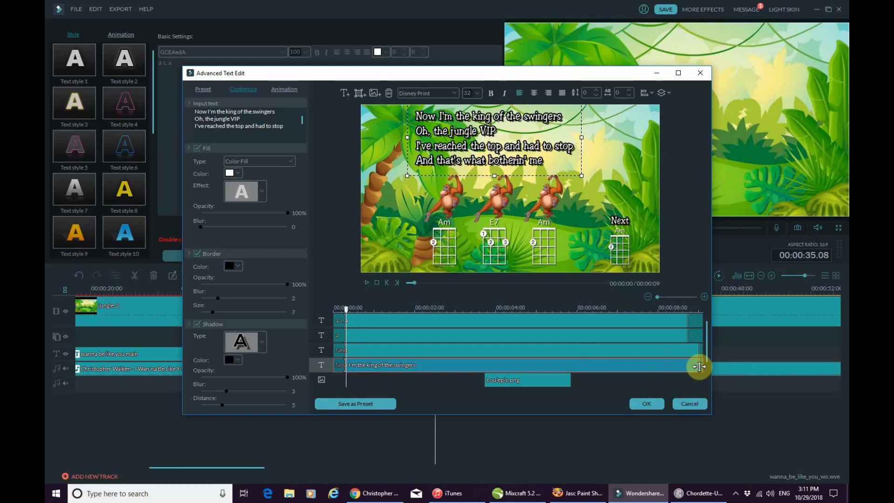
pyautogui.moveTo(700, 366); pyautogui.dragTo(687, 365)
pyautogui.click(676, 348)
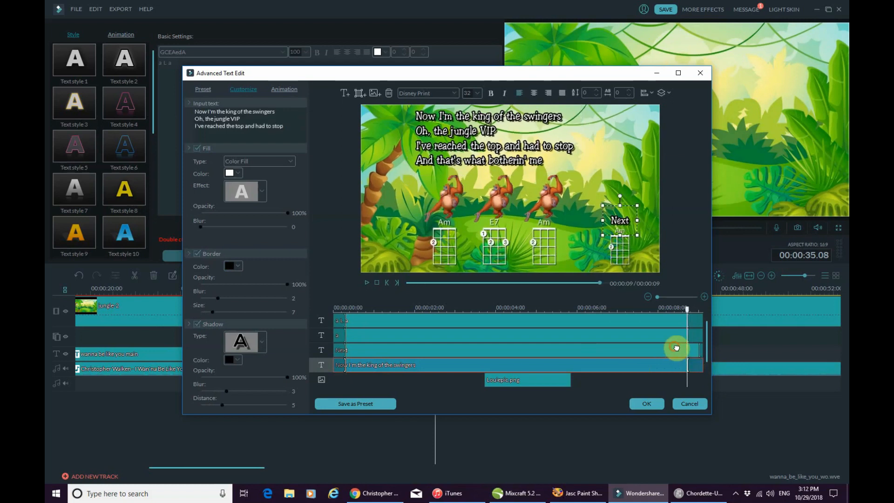
pyautogui.moveTo(699, 350); pyautogui.dragTo(711, 330)
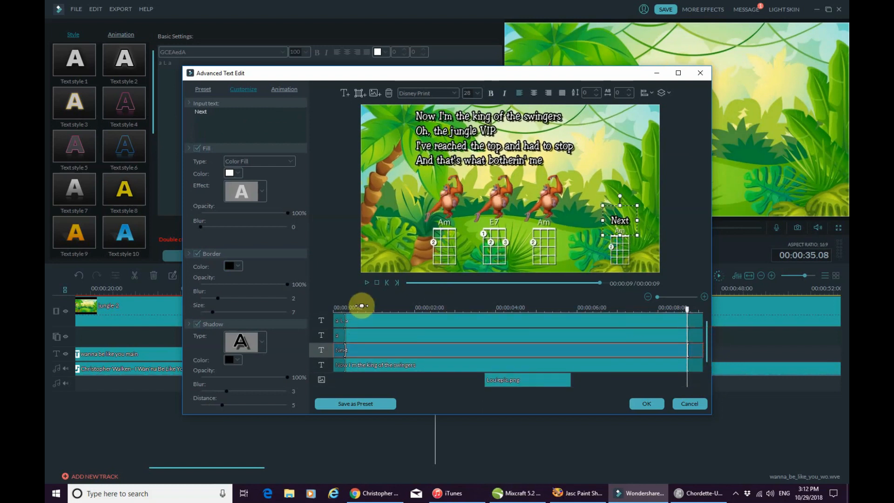
# - Move the monkey image above the first Am chord to near the title's start and play the opening to check it
pyautogui.click(367, 282)
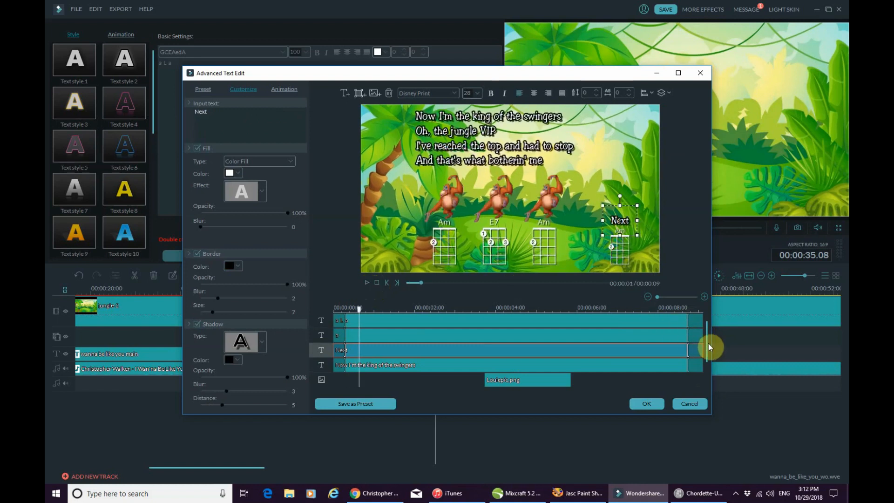
pyautogui.moveTo(708, 346); pyautogui.dragTo(701, 374)
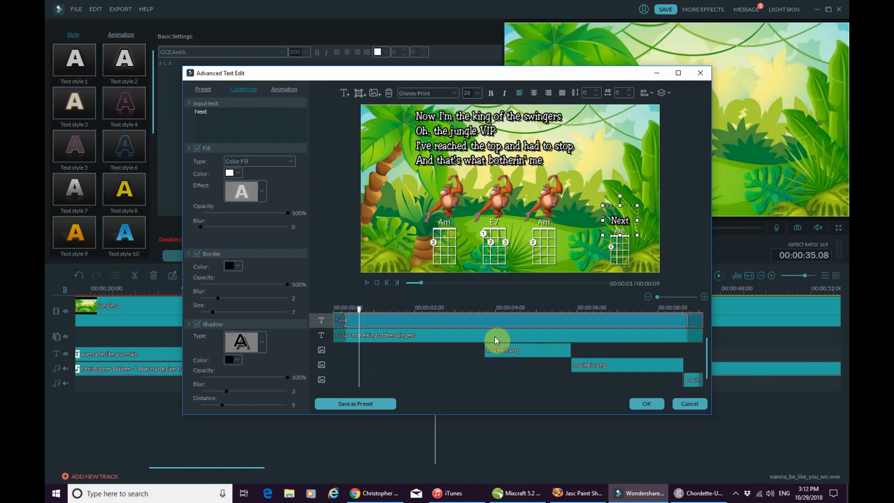
pyautogui.moveTo(497, 353); pyautogui.dragTo(371, 358)
pyautogui.click(366, 282)
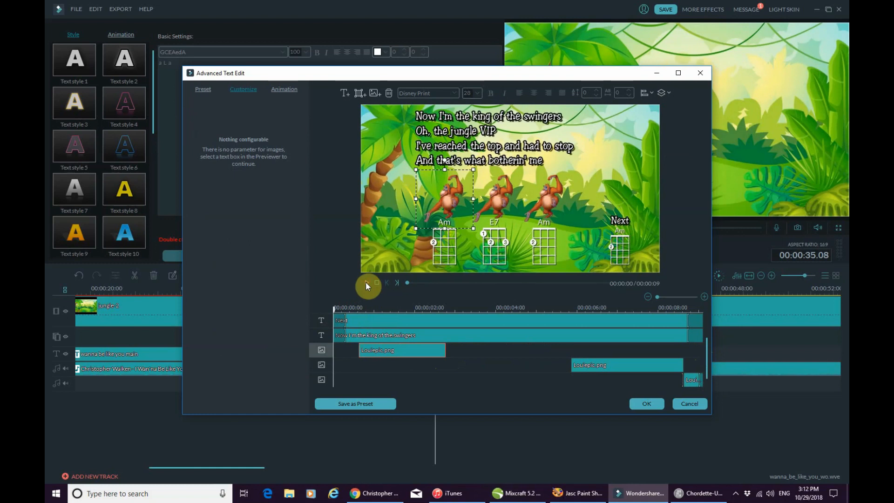
pyautogui.moveTo(368, 350); pyautogui.dragTo(359, 351)
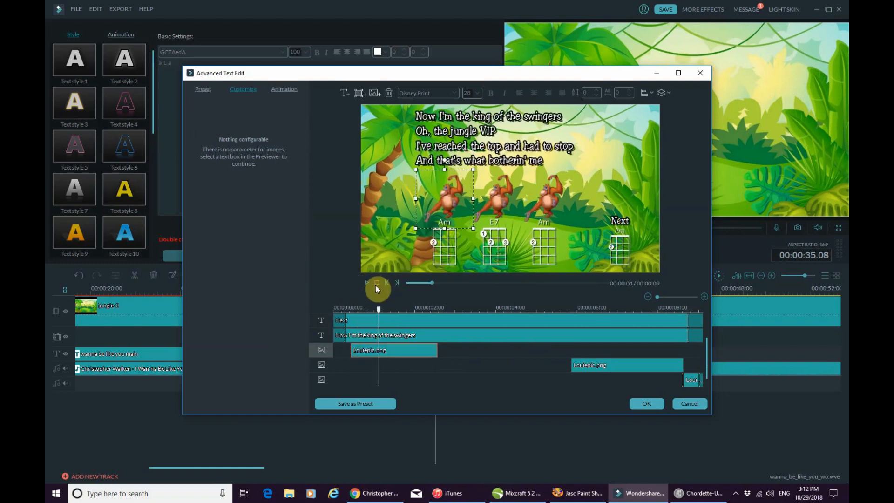
pyautogui.click(376, 283)
# - Replay the title's opening and nudge the first monkey image slightly earlier, to line up with the end of the fade-in
pyautogui.click(366, 282)
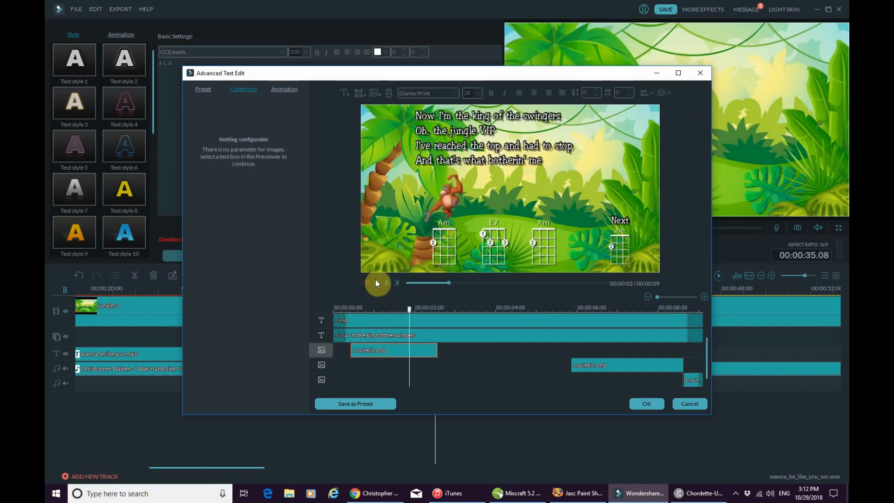
pyautogui.click(377, 282)
pyautogui.click(367, 283)
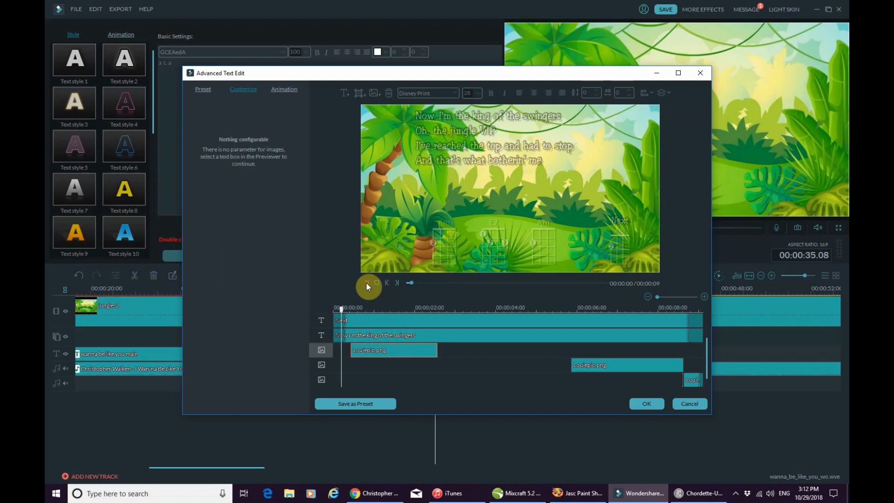
pyautogui.click(381, 350)
pyautogui.moveTo(378, 351); pyautogui.dragTo(375, 350)
pyautogui.click(368, 282)
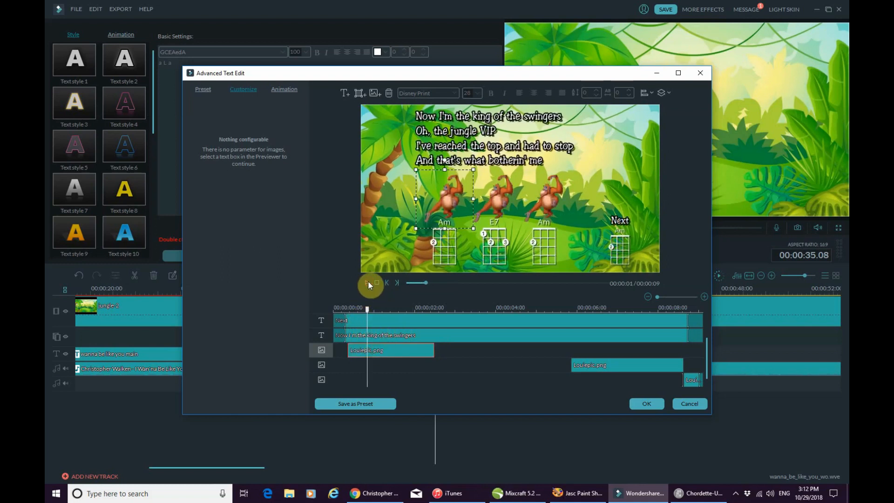
pyautogui.click(376, 281)
# - Play the title to about 4 seconds and move the E7 monkey image to start at that point
pyautogui.click(367, 282)
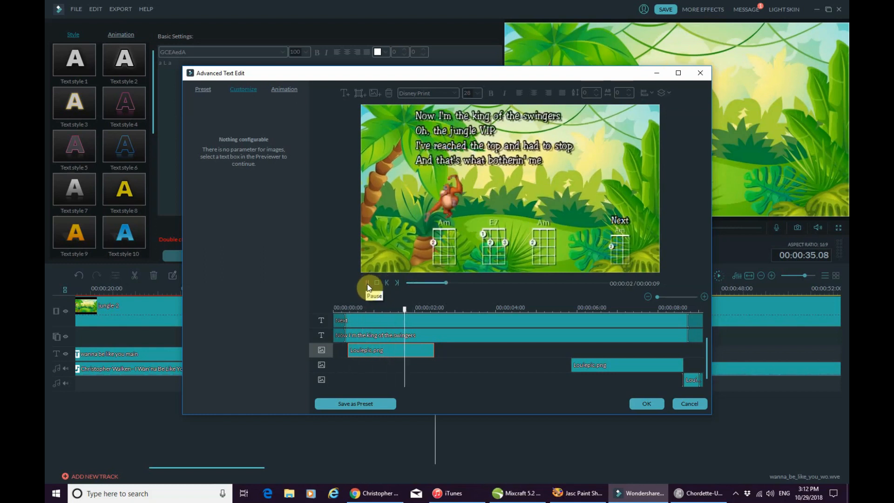
pyautogui.click(367, 282)
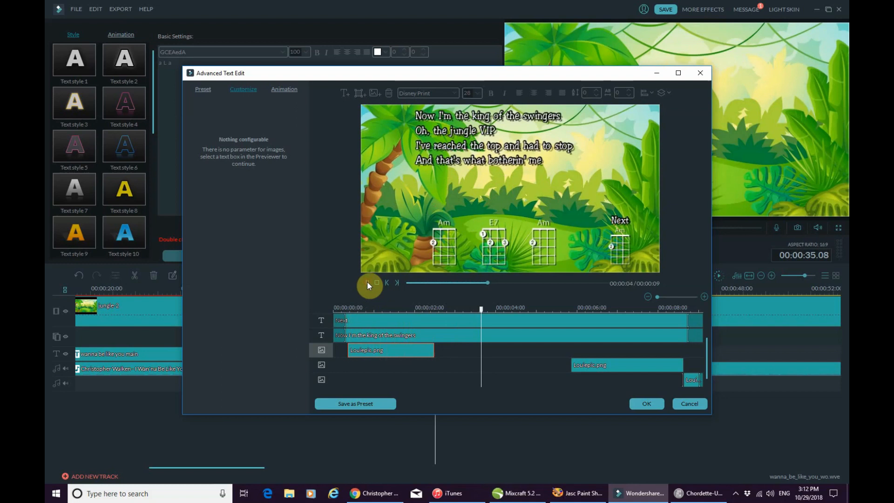
pyautogui.moveTo(591, 366); pyautogui.dragTo(503, 367)
pyautogui.click(377, 283)
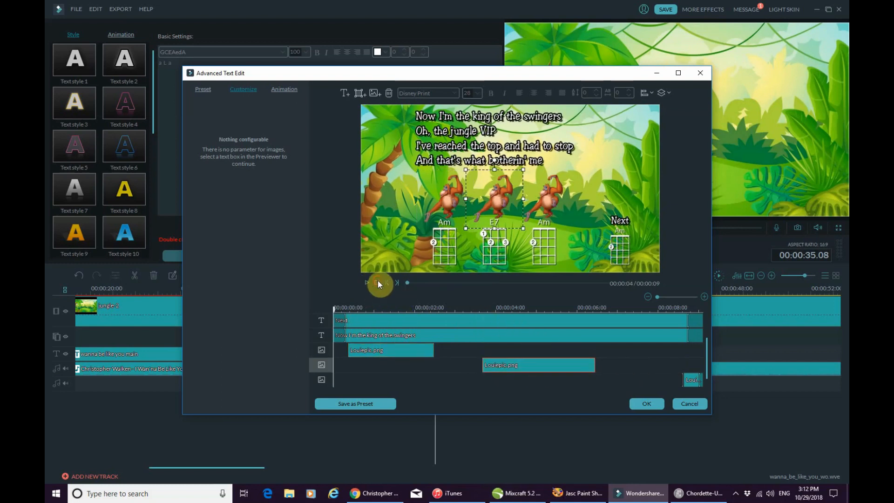
# - Play to about 8 seconds, move the last Am monkey image to start there, and replay the title
pyautogui.click(369, 283)
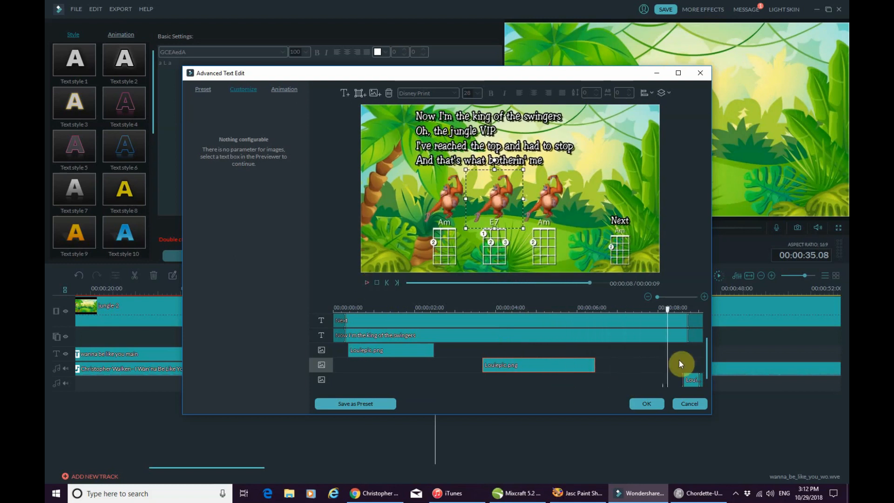
pyautogui.moveTo(690, 380)
pyautogui.mouseDown()
pyautogui.moveTo(679, 385)
pyautogui.moveTo(695, 379)
pyautogui.moveTo(685, 382)
pyautogui.mouseUp()
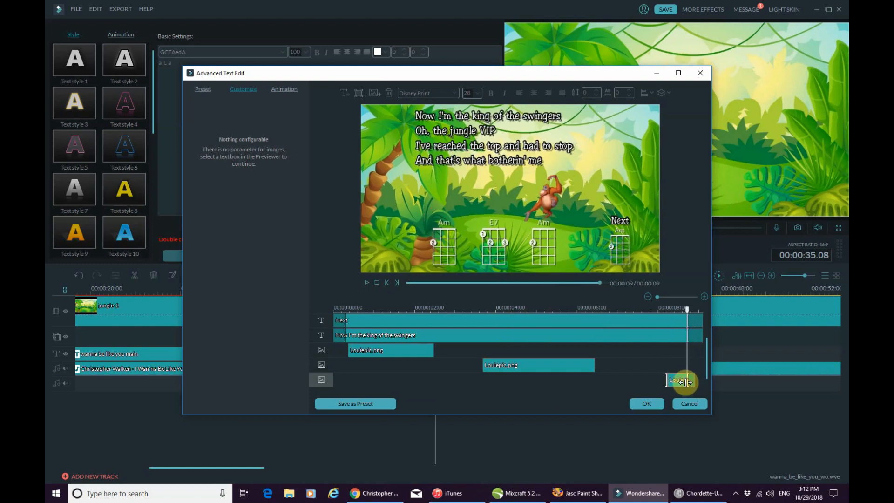
pyautogui.click(376, 282)
pyautogui.click(367, 282)
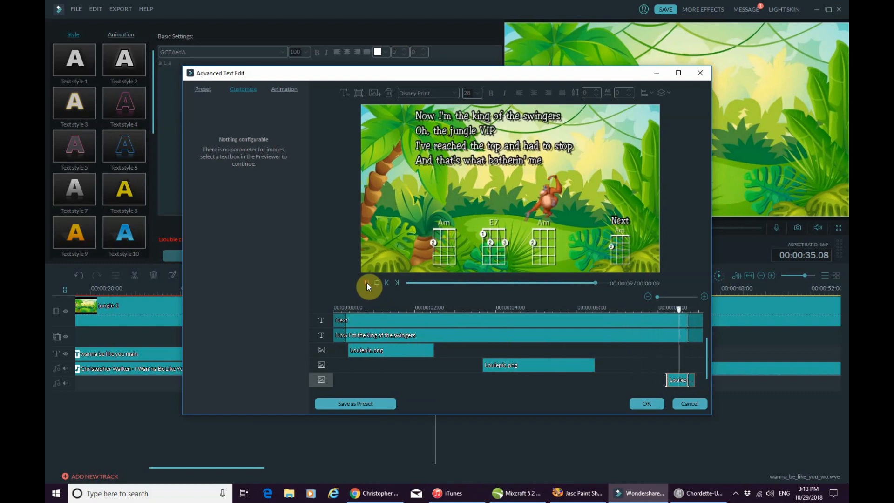
# - Extend the first and second monkey images so each one ends exactly where the following monkey image starts
pyautogui.click(413, 350)
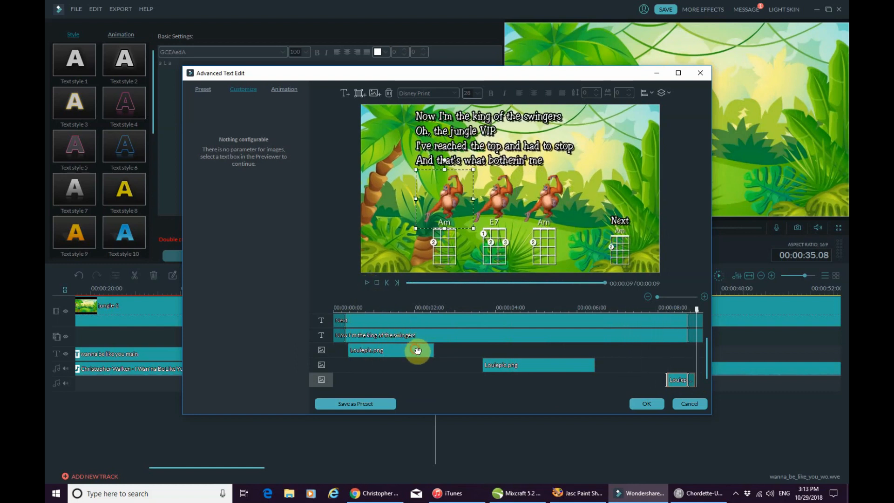
pyautogui.moveTo(434, 350); pyautogui.dragTo(504, 365)
pyautogui.click(505, 365)
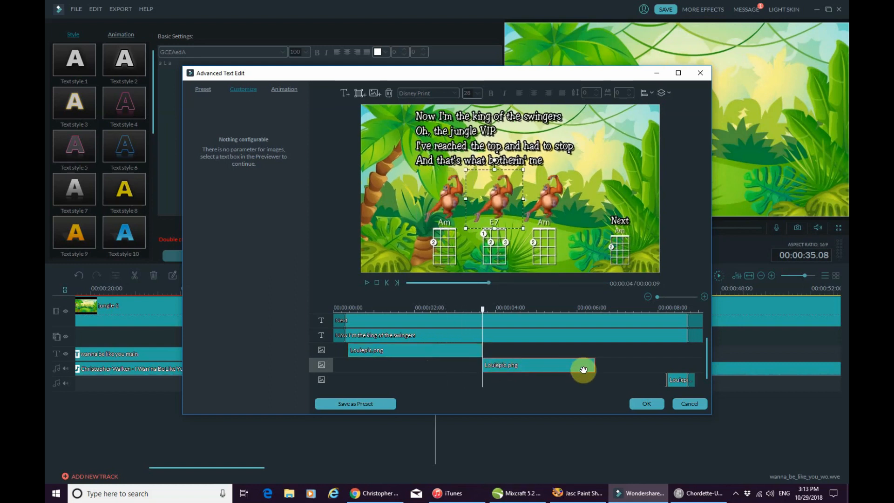
pyautogui.moveTo(595, 364); pyautogui.dragTo(667, 371)
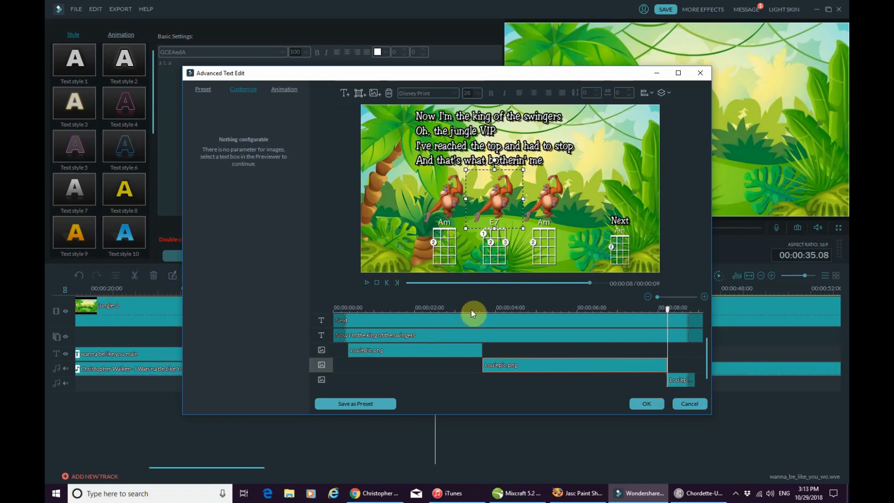
# - Replay the retimed monkey cues, apply the advanced title edits and save the project
pyautogui.click(379, 281)
pyautogui.click(367, 280)
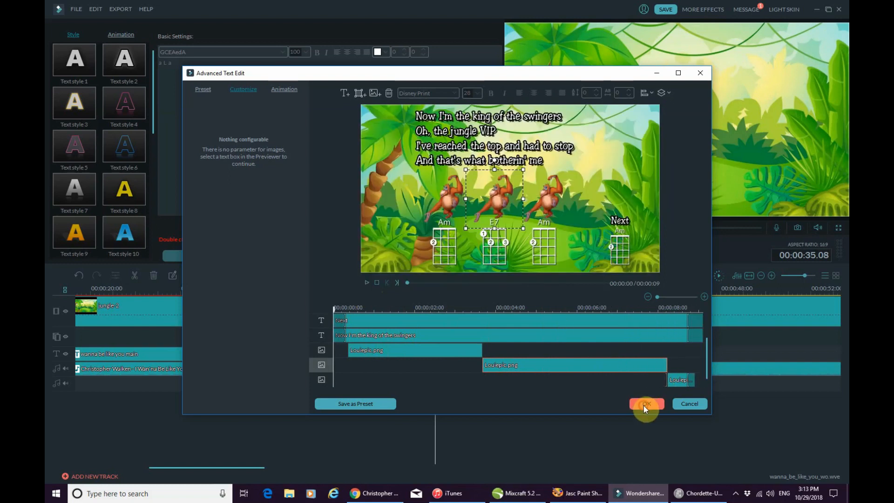
pyautogui.click(644, 403)
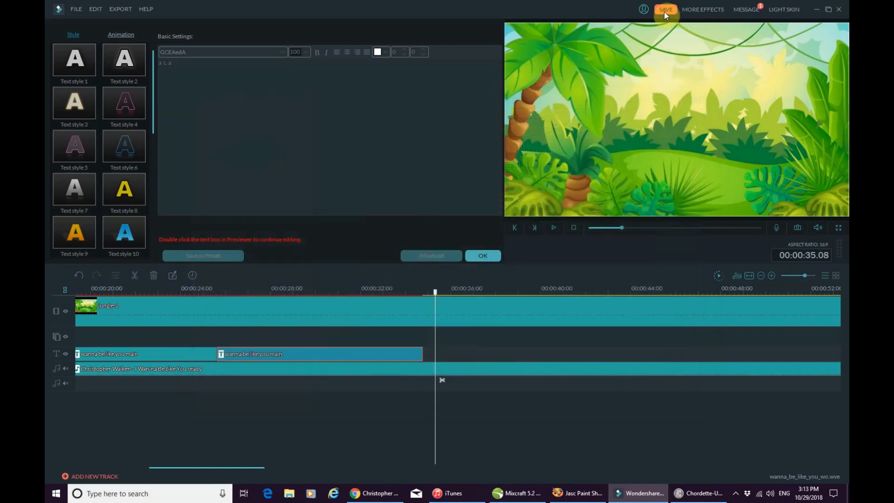
# - Play the main timeline from about 8 seconds through both main title clips, stopping at 36 seconds
pyautogui.click(172, 289)
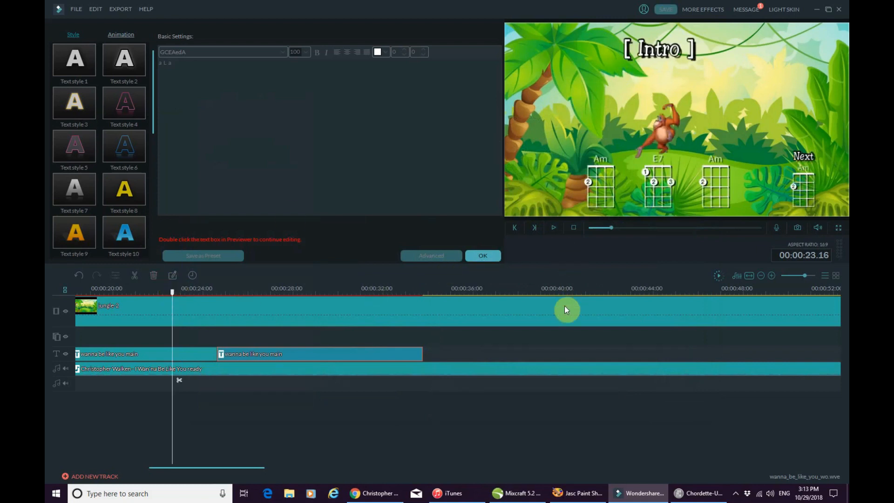
pyautogui.moveTo(255, 468); pyautogui.dragTo(210, 480)
pyautogui.click(138, 298)
pyautogui.click(552, 230)
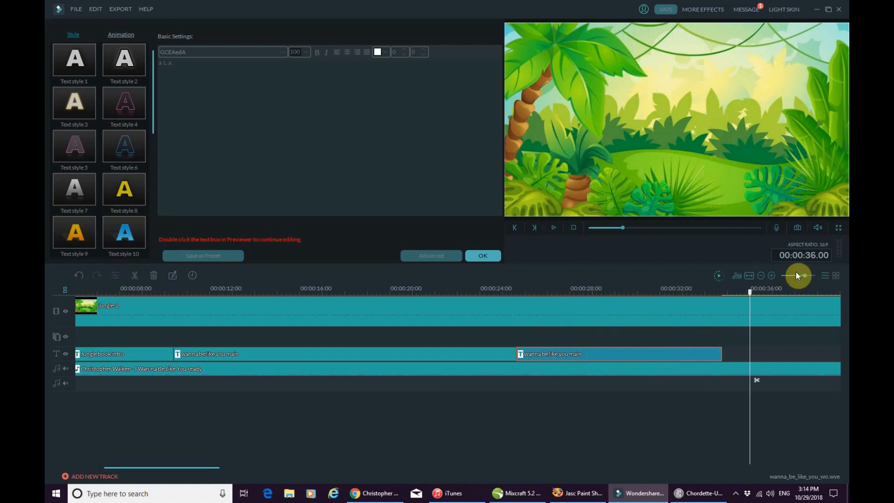
# - Open the Jungle Book intro title and the first main title one after the other to review their contents
pyautogui.moveTo(806, 275); pyautogui.dragTo(801, 275)
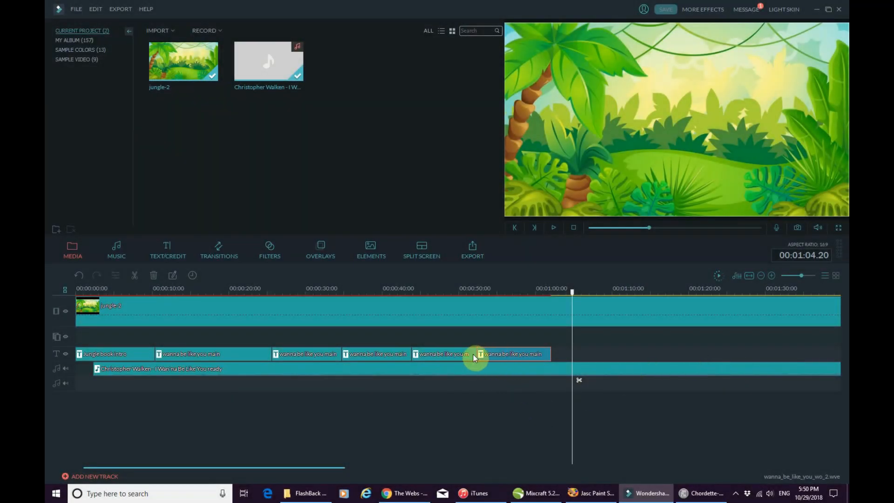
pyautogui.click(132, 356)
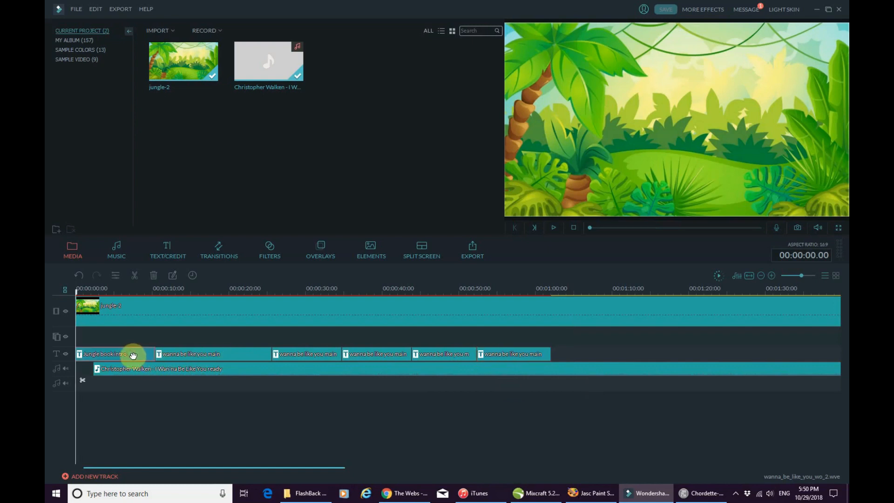
pyautogui.click(180, 356)
pyautogui.doubleClick(180, 355)
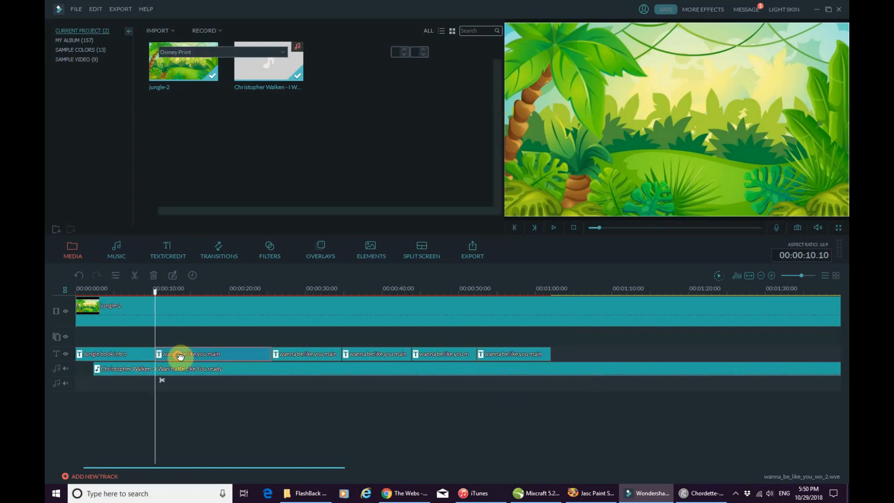
pyautogui.doubleClick(141, 357)
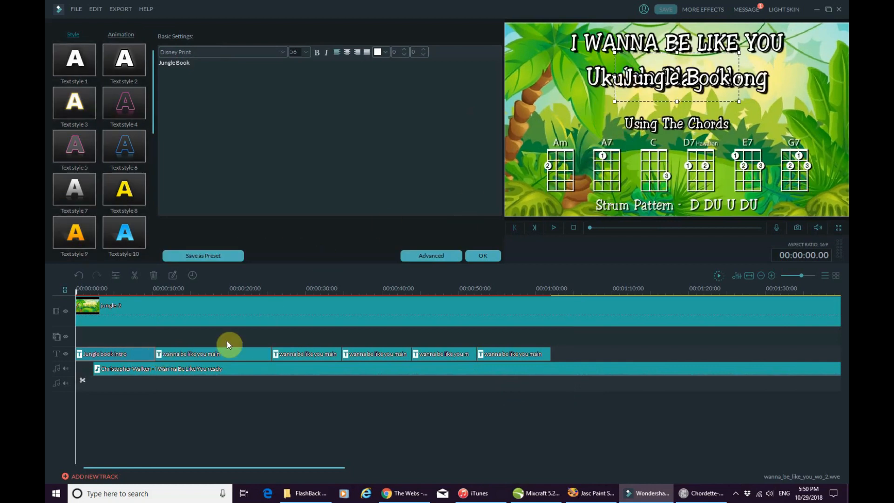
pyautogui.doubleClick(224, 357)
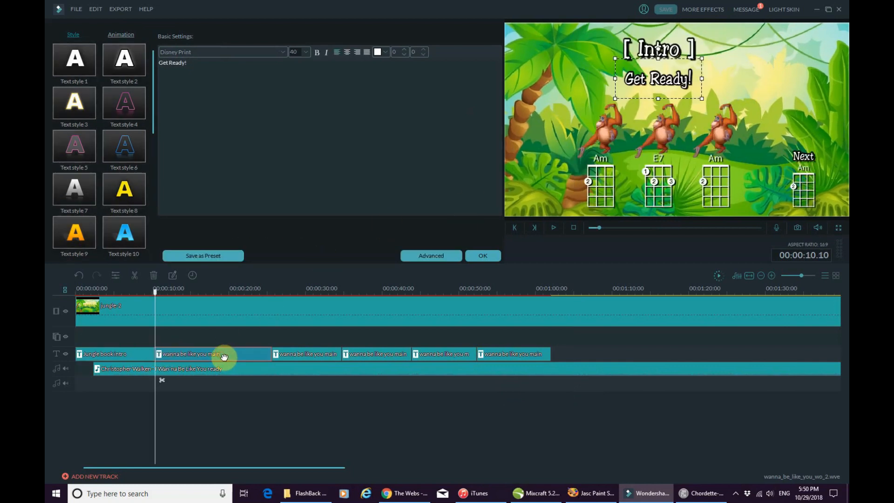
# - Open the remaining four main title clips one after another to review their lyrics, chords and monkeys
pyautogui.doubleClick(303, 355)
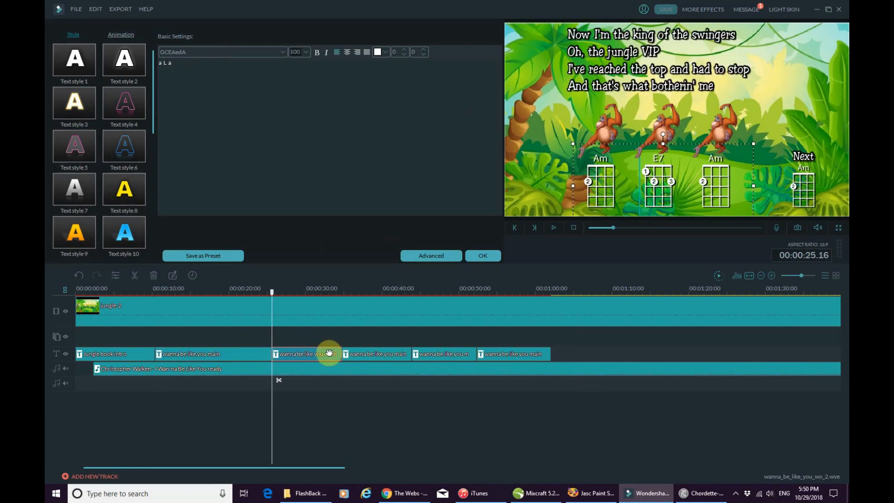
pyautogui.doubleClick(355, 357)
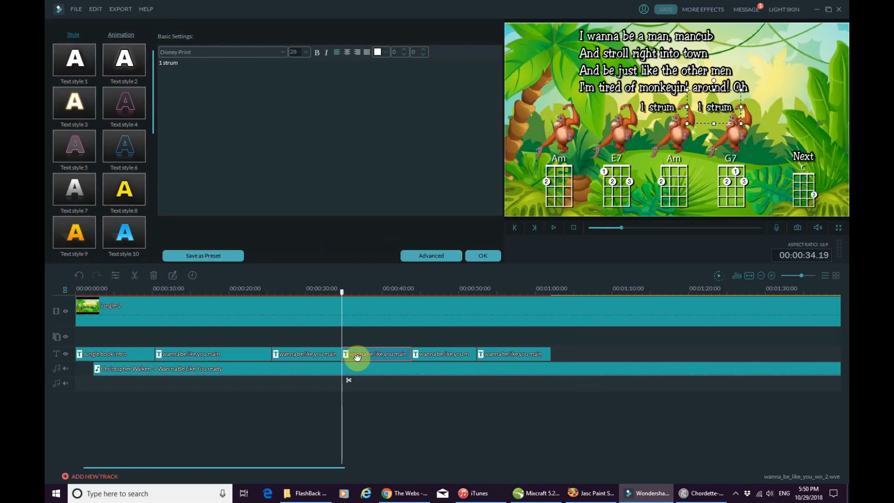
pyautogui.doubleClick(426, 354)
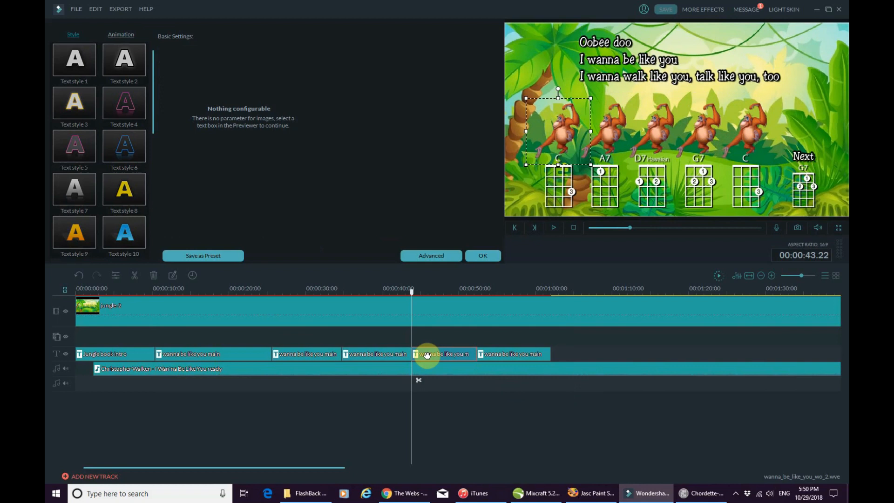
pyautogui.doubleClick(511, 354)
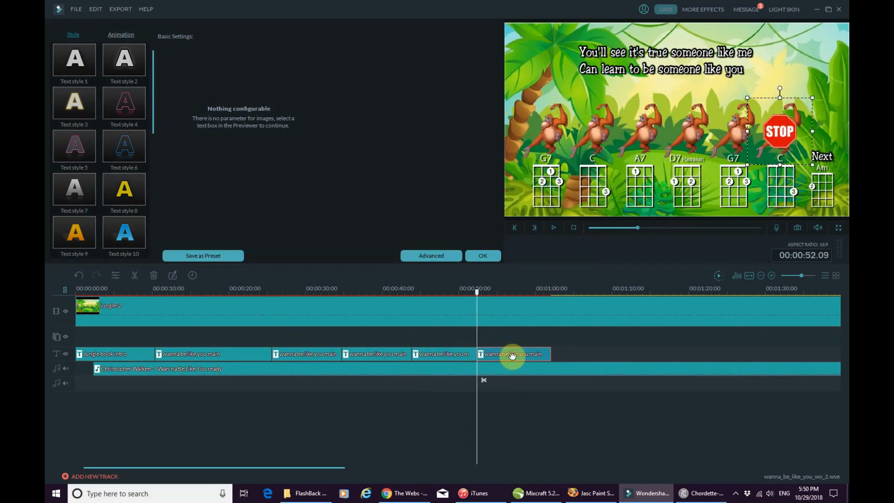
# - Play the timeline from the start through all title clips, pausing at about 1:04
pyautogui.click(574, 228)
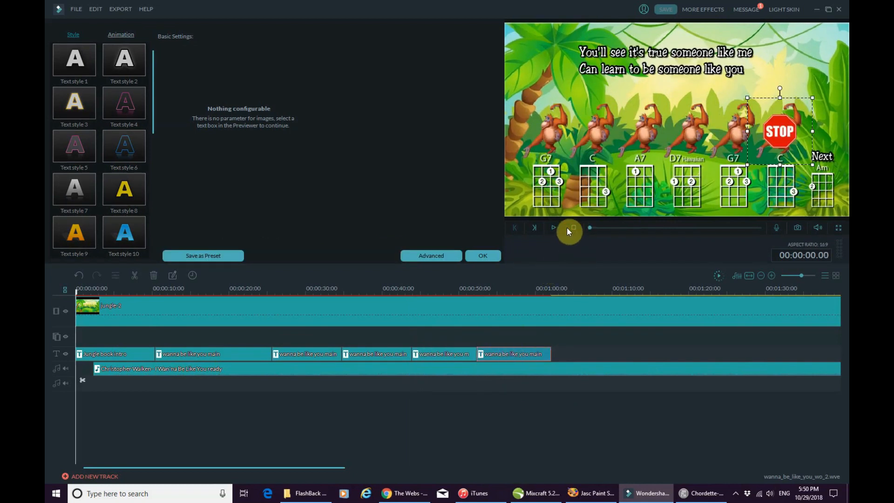
pyautogui.click(554, 228)
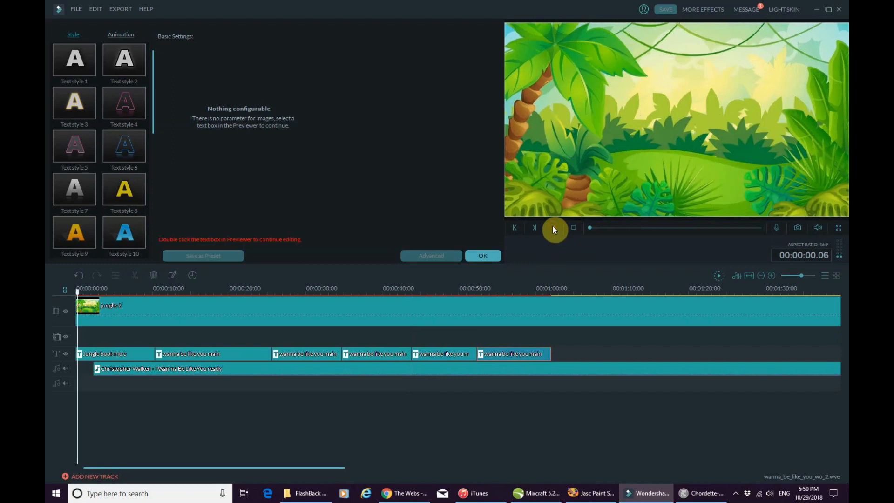
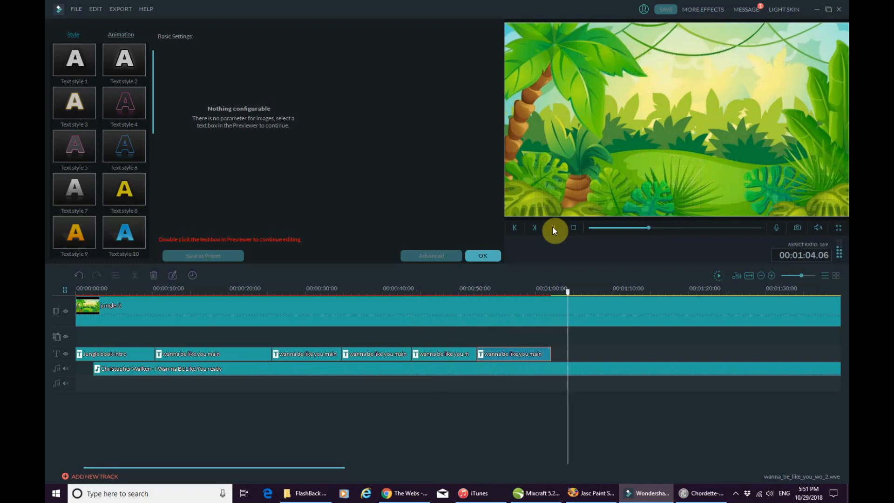
pyautogui.click(554, 228)
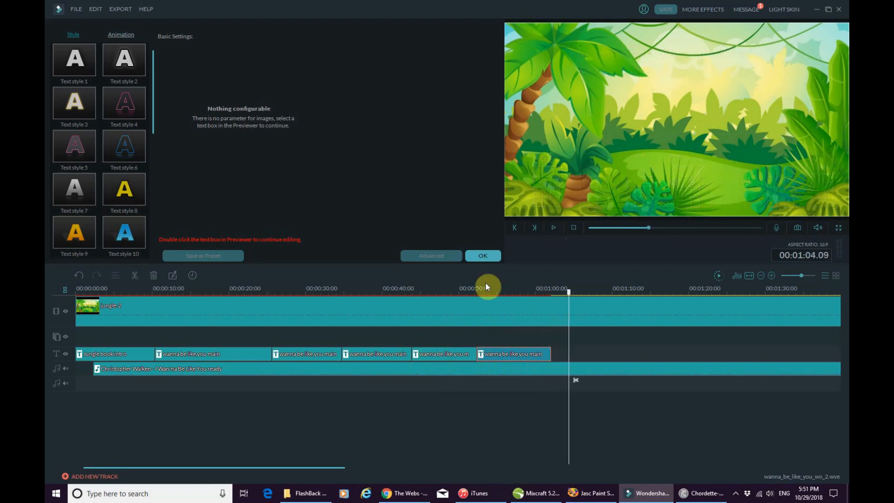
# - Copy the "Now I'm the king of the swingers" title clip and paste it after the last title, at about 1:02
pyautogui.doubleClick(306, 355)
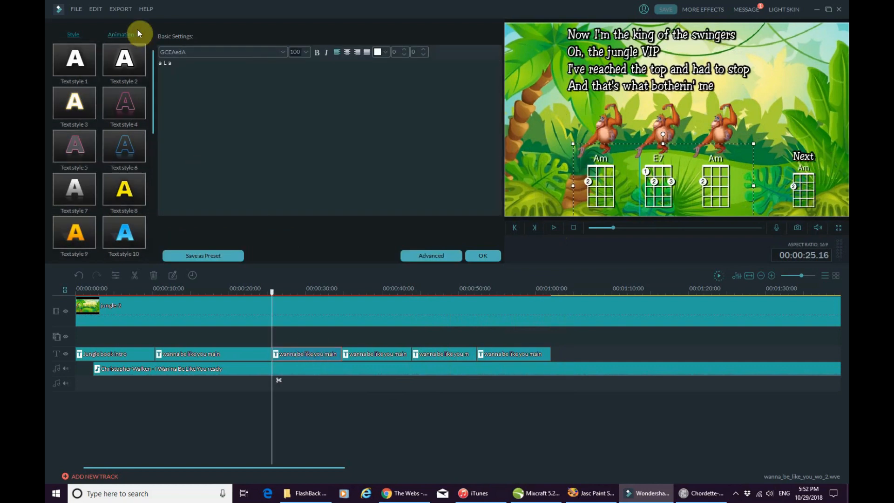
pyautogui.click(95, 9)
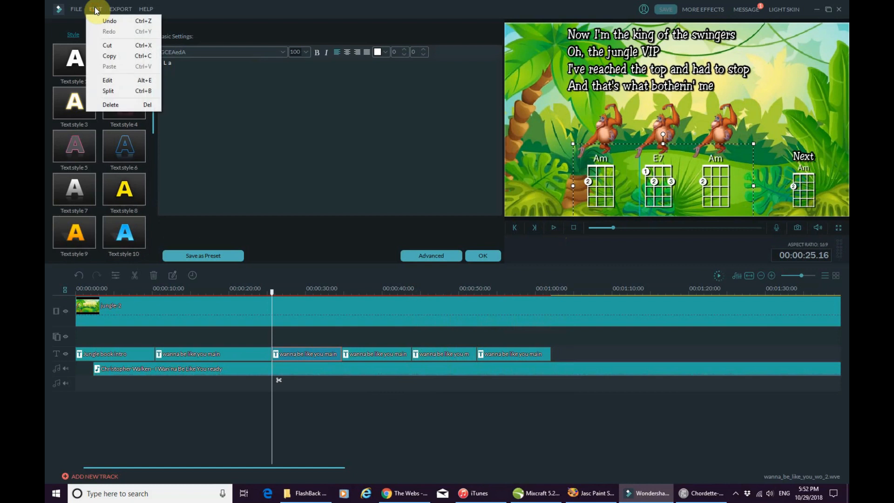
pyautogui.click(113, 56)
pyautogui.click(554, 292)
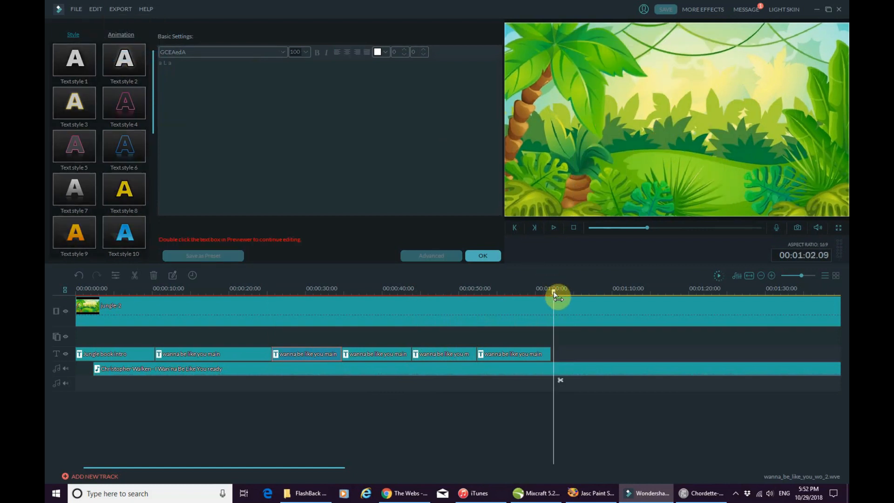
pyautogui.click(95, 9)
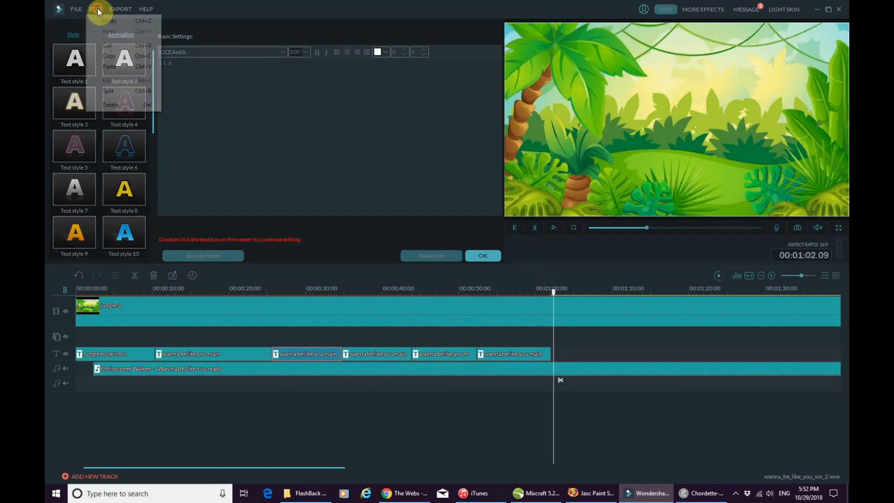
pyautogui.click(114, 66)
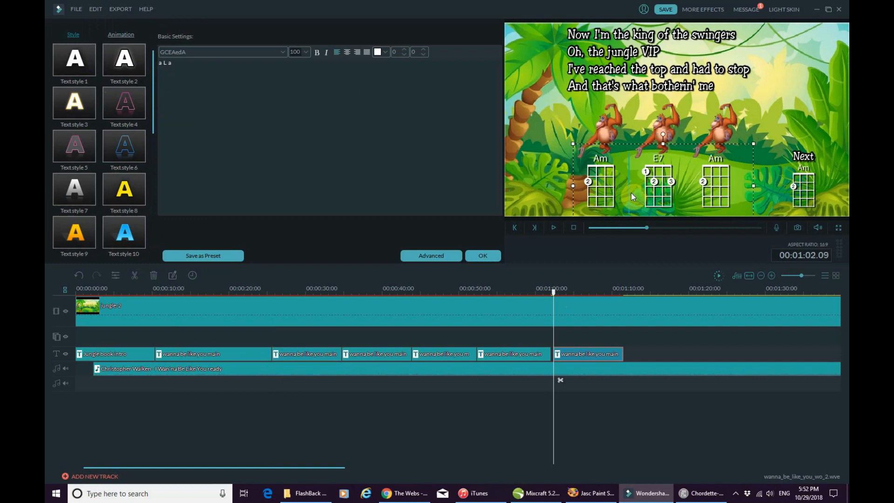
# - Open the pasted title's lyrics in the advanced text editor and copy the first four lines of Verse 2 from the Genius page in Chrome
pyautogui.click(613, 78)
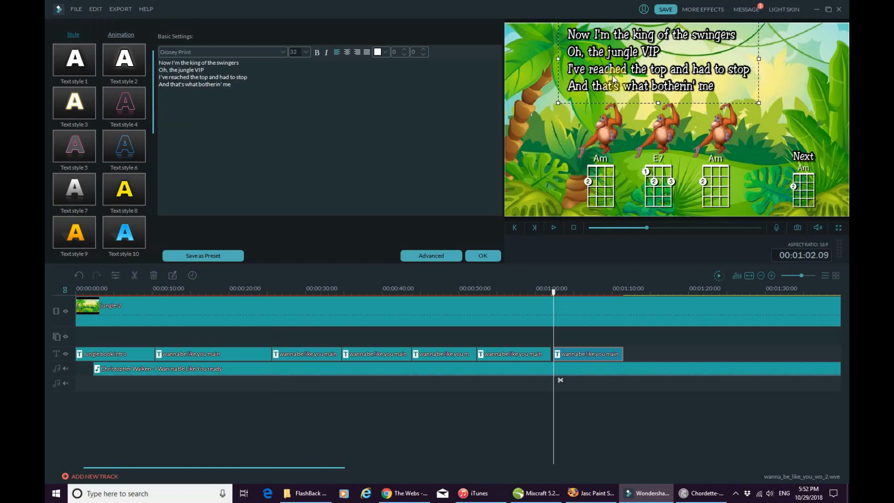
pyautogui.click(431, 255)
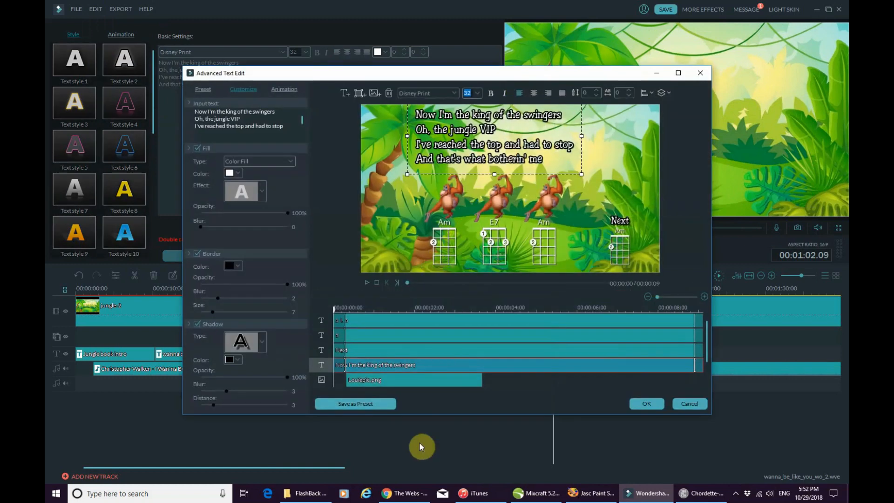
pyautogui.click(404, 493)
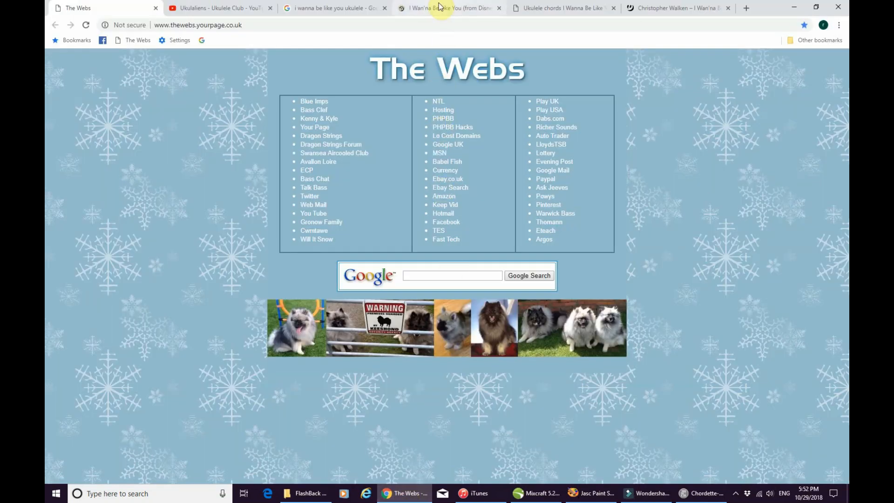
pyautogui.click(645, 8)
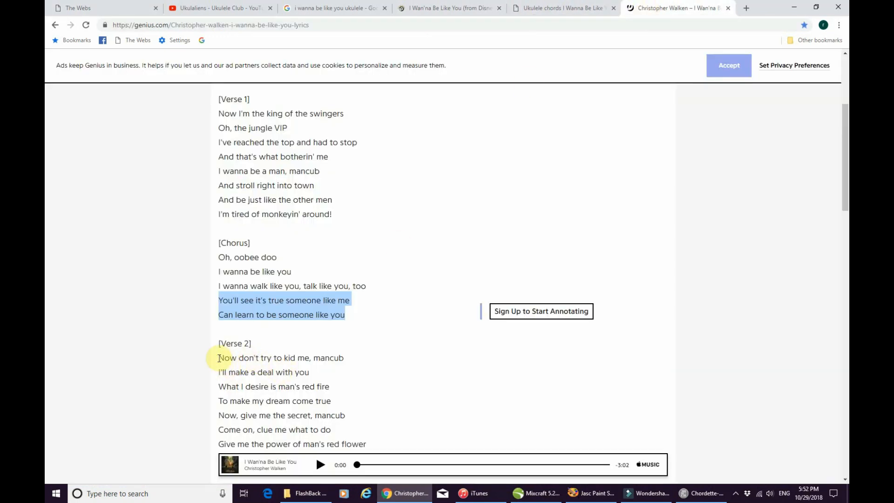
pyautogui.click(217, 357)
pyautogui.moveTo(218, 358)
pyautogui.mouseDown()
pyautogui.moveTo(228, 357)
pyautogui.moveTo(256, 399)
pyautogui.moveTo(333, 404)
pyautogui.mouseUp()
pyautogui.hotkey('ctrl', 'c')
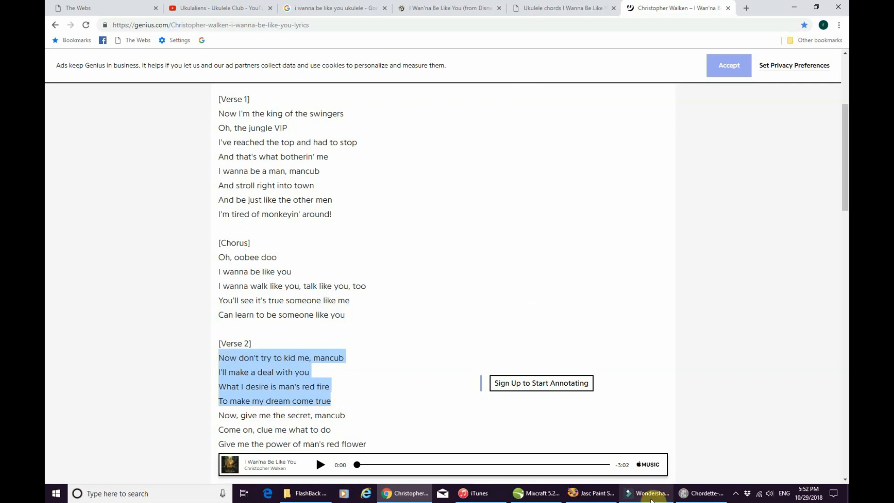
# - Back in Filmora, replace the pasted title's lyrics with the copied Verse 2 lines from "Now don't try to kid me, mancub" and apply the edit
pyautogui.click(651, 499)
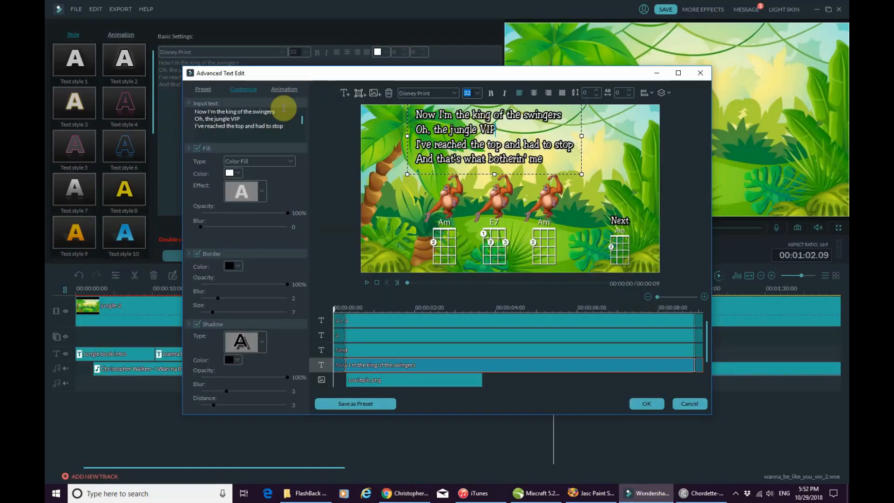
pyautogui.moveTo(285, 127); pyautogui.dragTo(194, 112)
pyautogui.press('BackSpace')
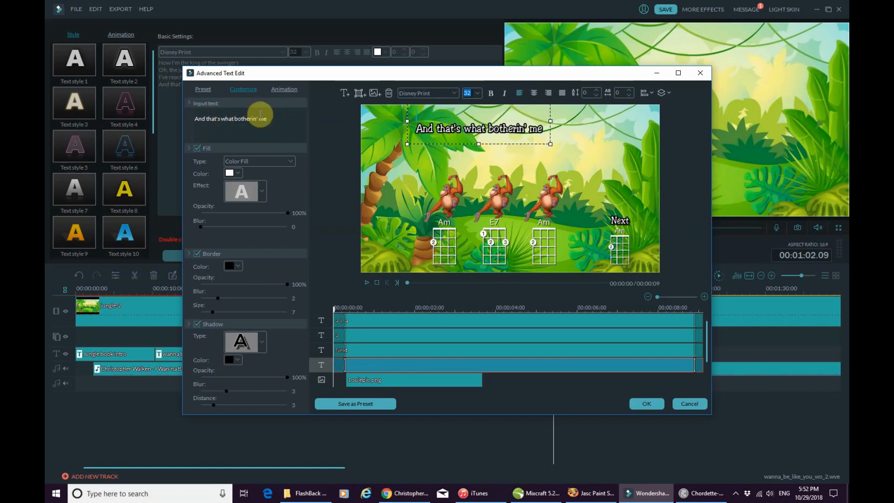
pyautogui.moveTo(265, 119); pyautogui.dragTo(192, 122)
pyautogui.press('BackSpace')
pyautogui.press('BackSpace')
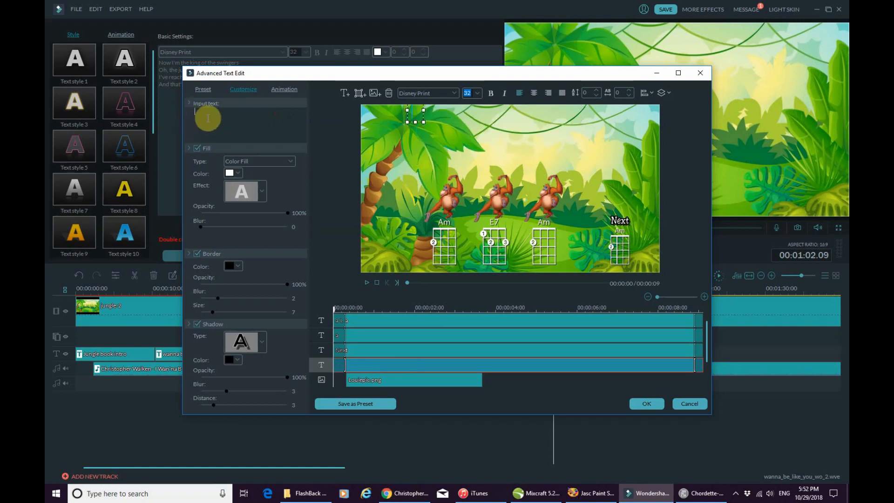
pyautogui.hotkey('ctrl', 'v')
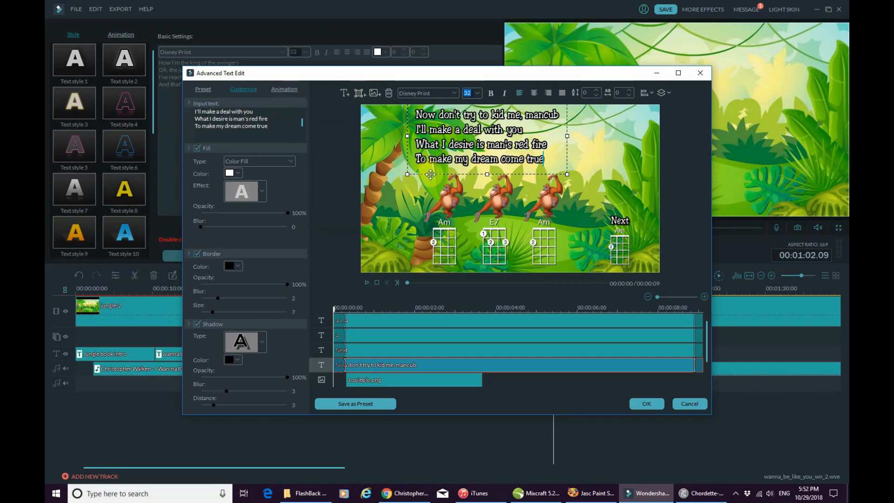
pyautogui.click(401, 197)
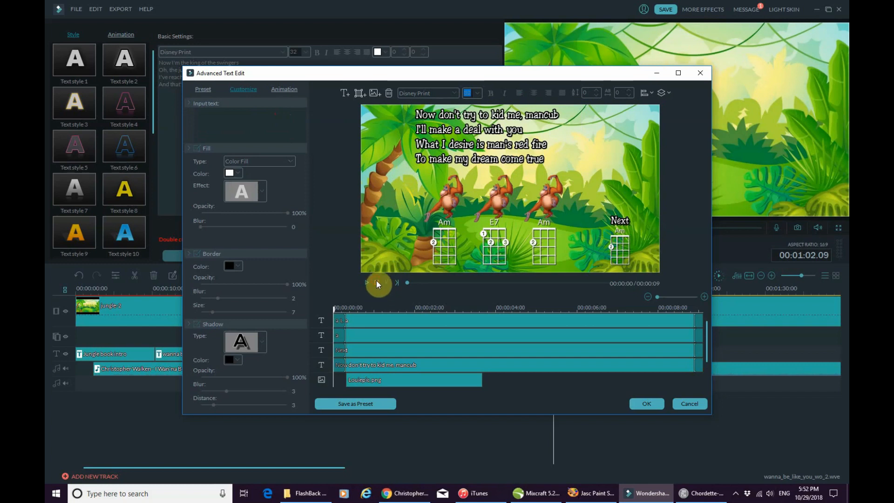
pyautogui.click(639, 407)
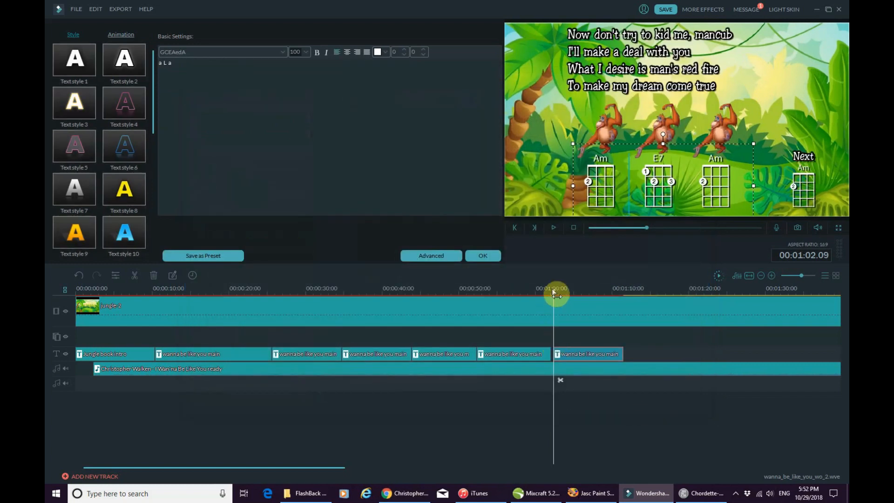
# - Move the Verse 2 title clip flush against the preceding title and check its timing by playing from about 58 seconds
pyautogui.moveTo(557, 298); pyautogui.dragTo(537, 294)
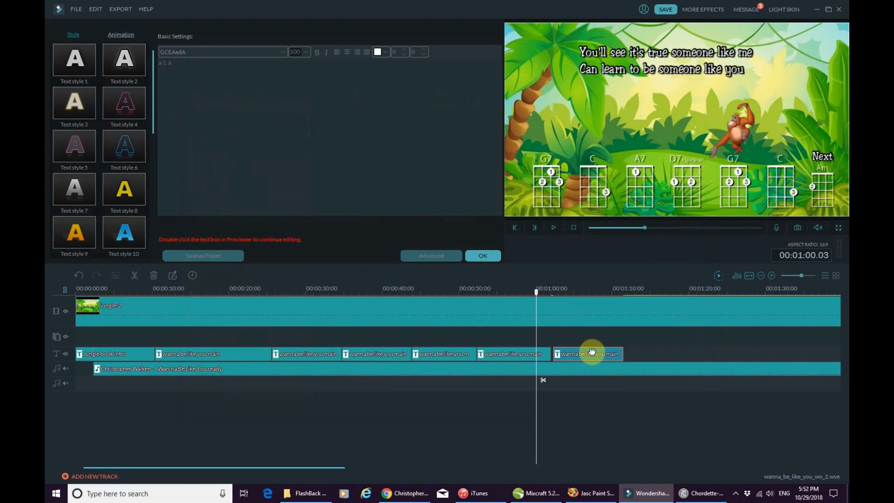
pyautogui.moveTo(590, 352); pyautogui.dragTo(586, 352)
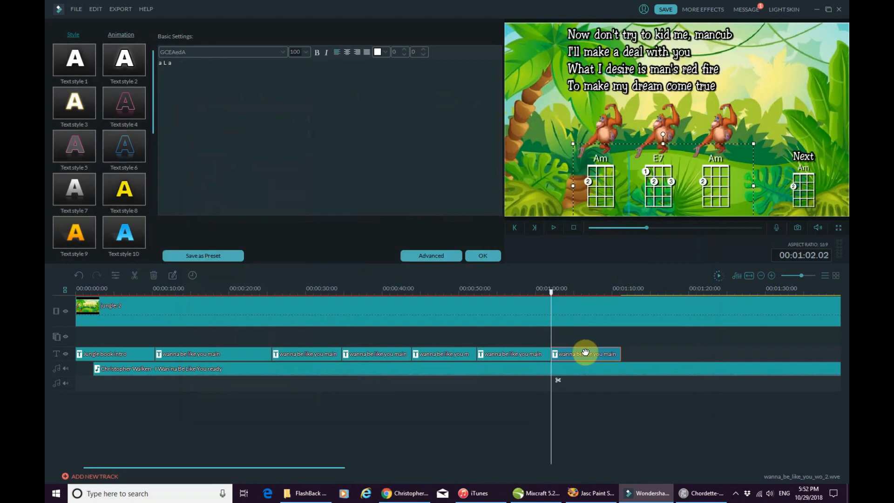
pyautogui.click(523, 289)
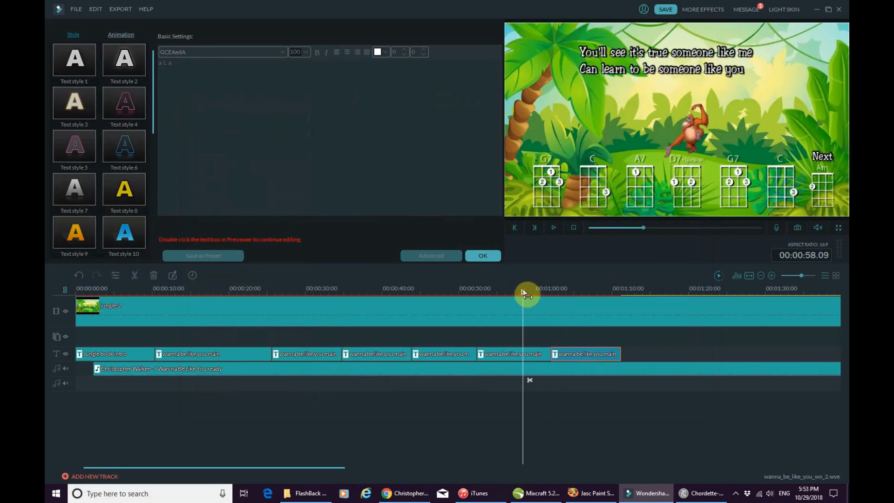
pyautogui.click(553, 228)
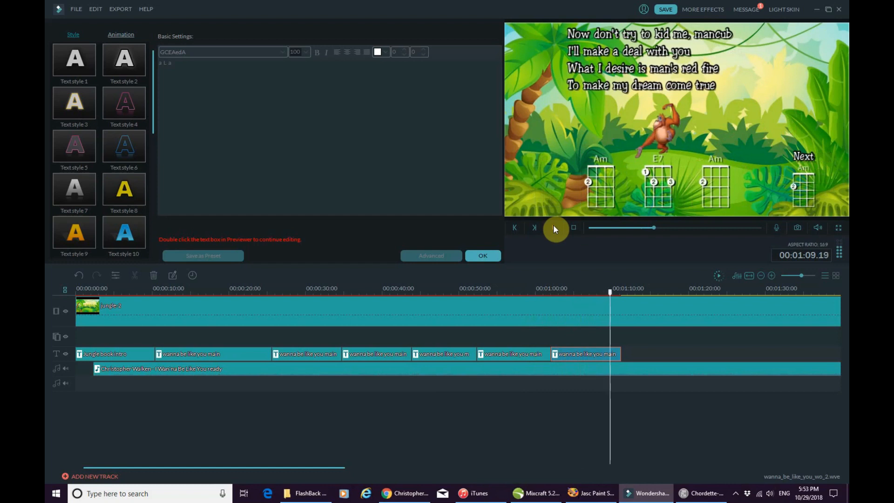
pyautogui.click(553, 224)
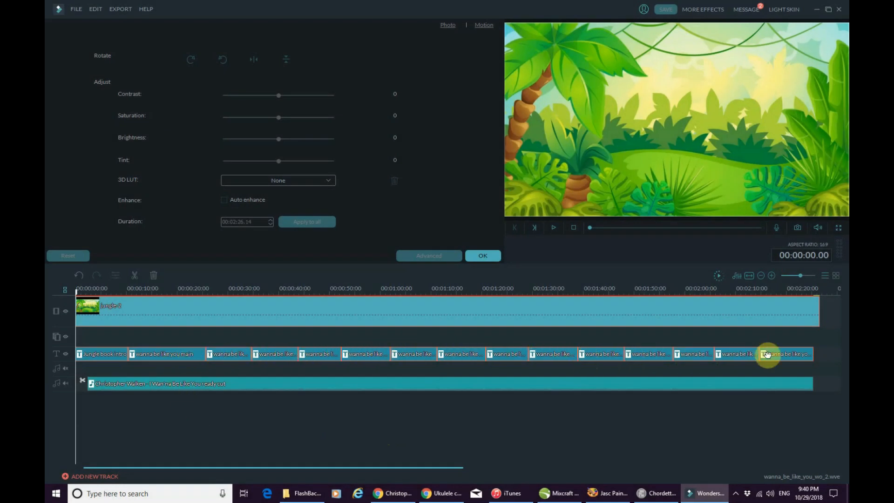
# - Open the intro title clip in the advanced text editor, play its animation preview and look through its text layers
pyautogui.doubleClick(111, 355)
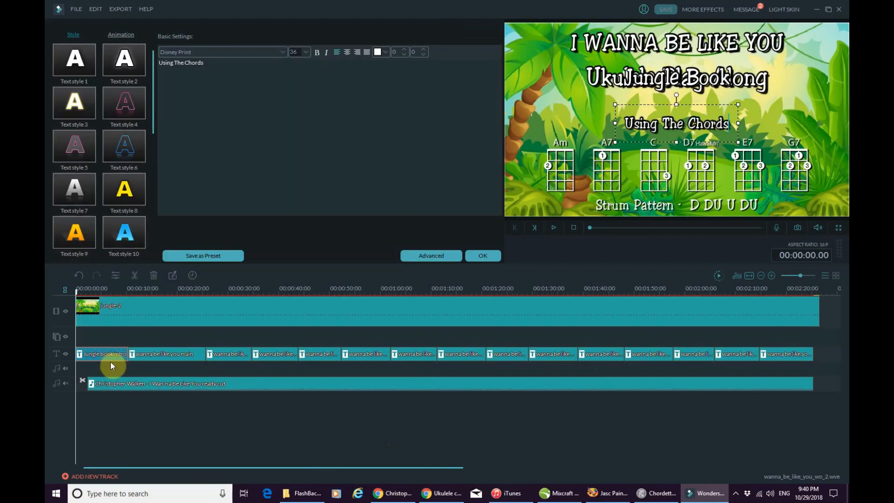
pyautogui.click(442, 254)
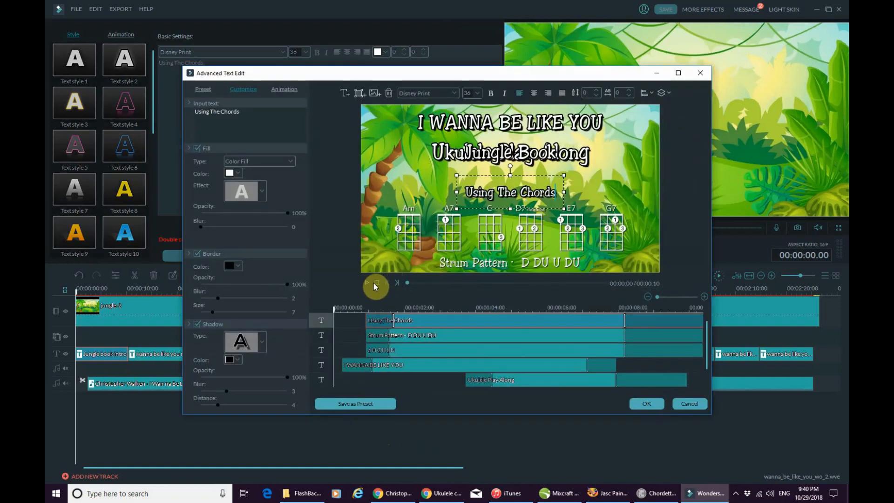
pyautogui.click(368, 282)
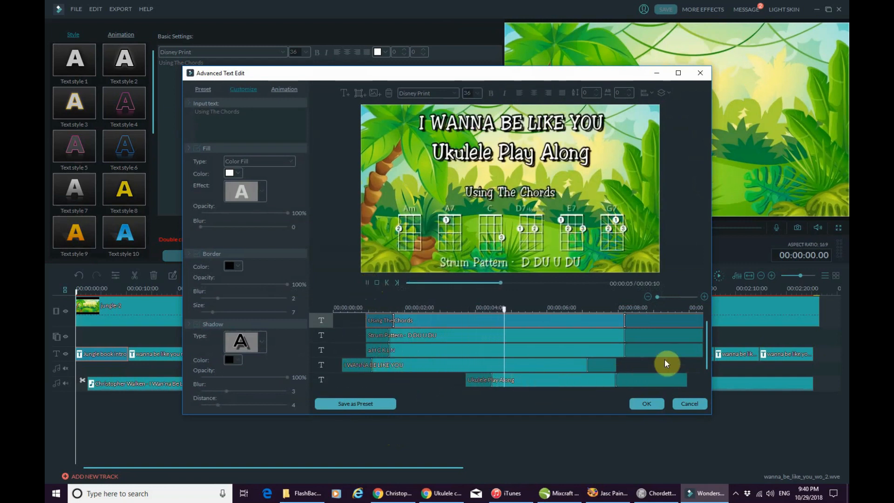
pyautogui.moveTo(708, 343); pyautogui.dragTo(707, 361)
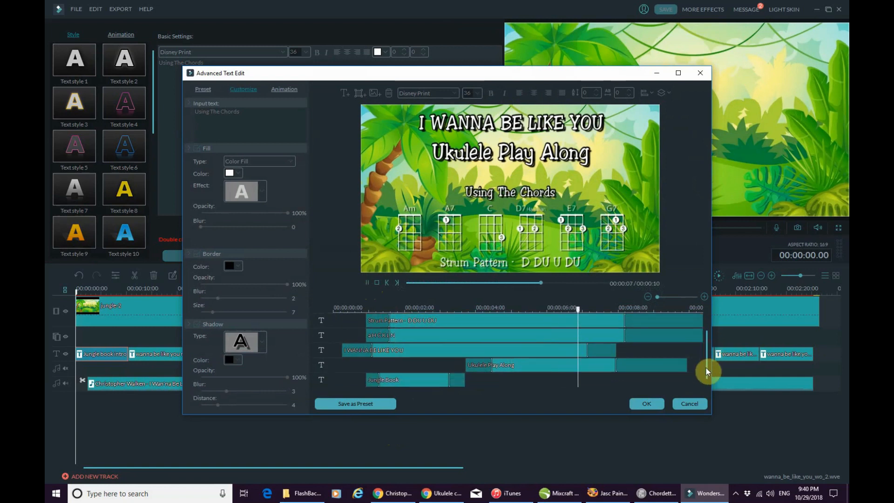
pyautogui.click(655, 404)
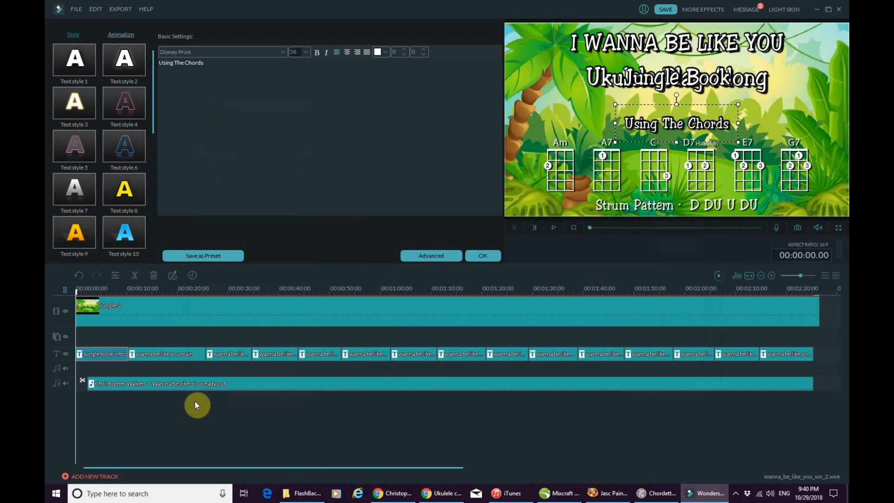
# - Open the "Now, give me the secret, mancub" title in the advanced text editor, preview its monkey cues and review its layers
pyautogui.click(312, 357)
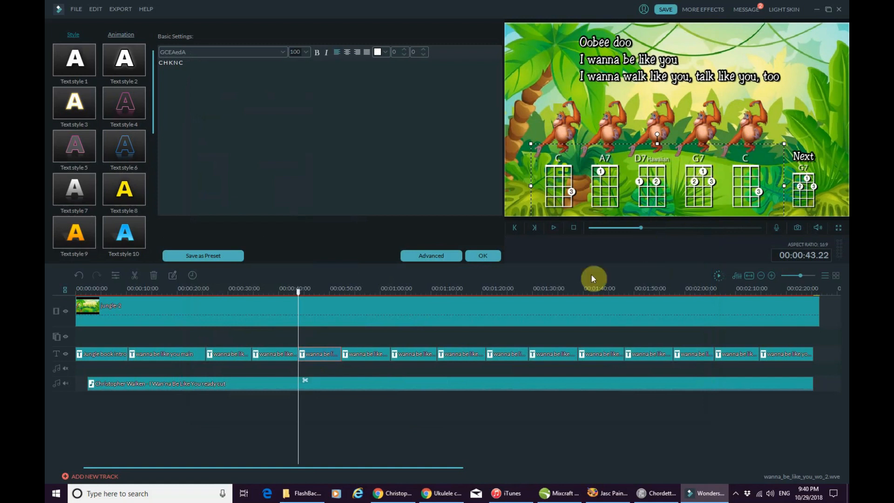
pyautogui.click(455, 357)
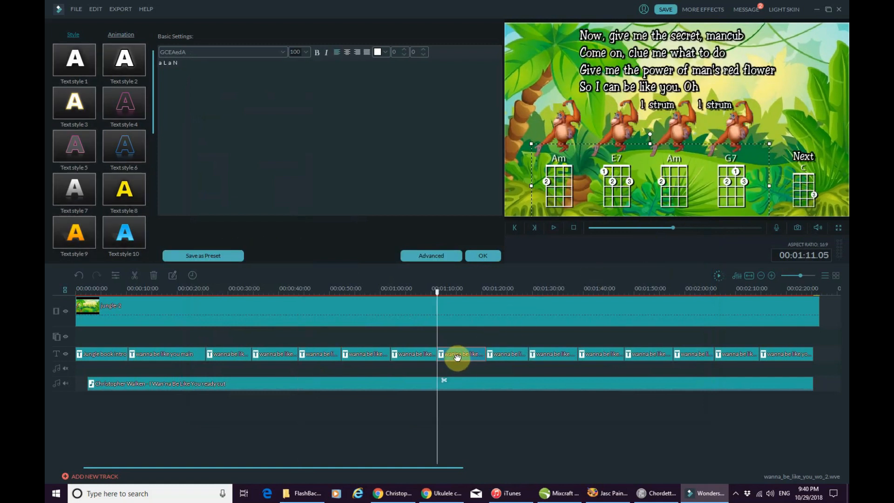
pyautogui.click(444, 256)
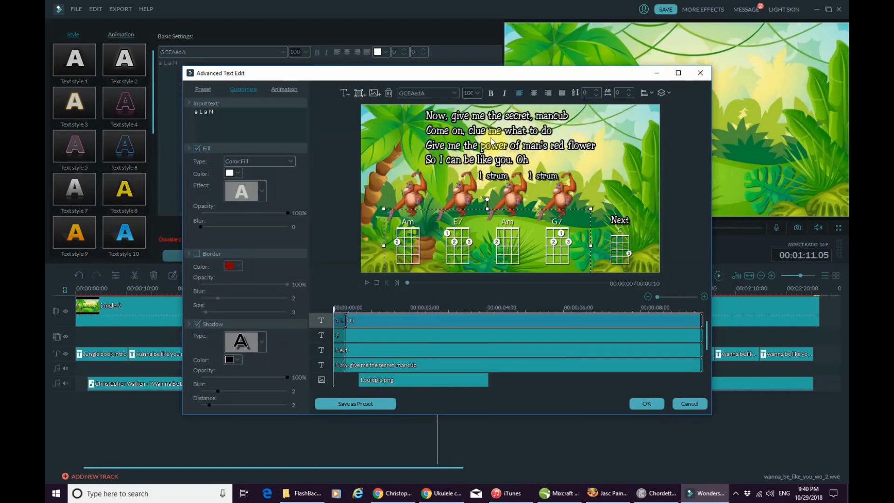
pyautogui.click(370, 286)
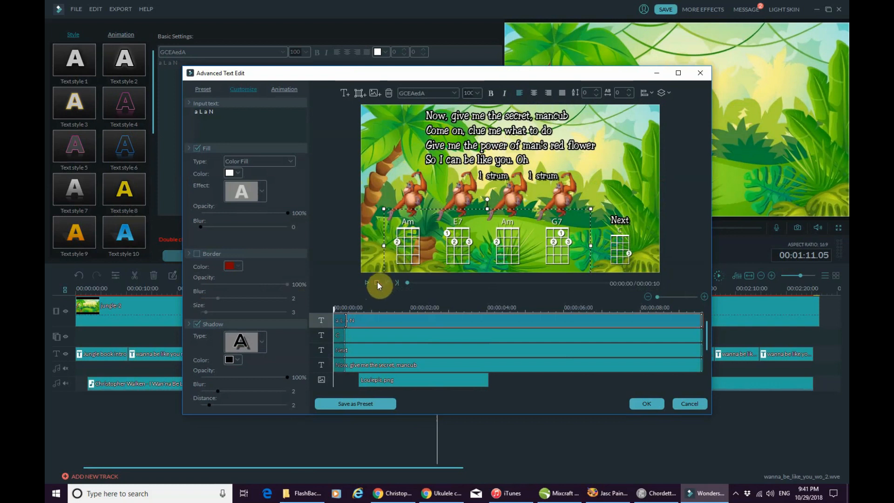
pyautogui.click(366, 283)
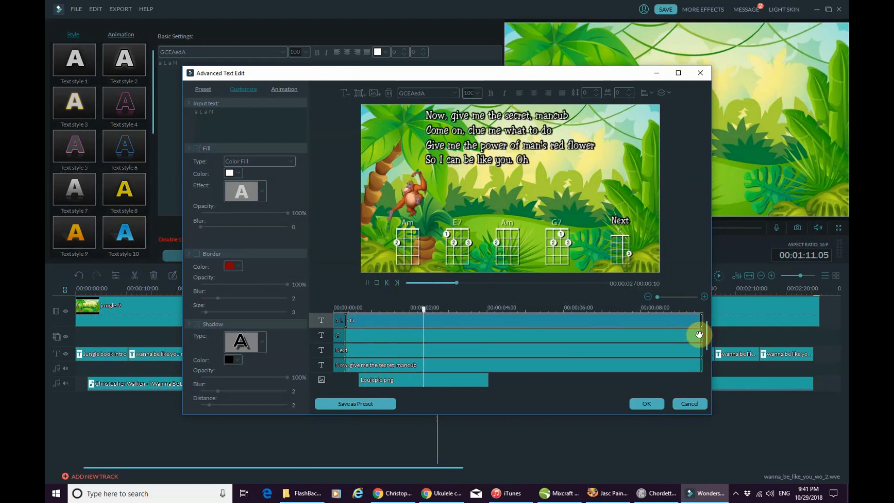
pyautogui.moveTo(707, 333); pyautogui.dragTo(703, 366)
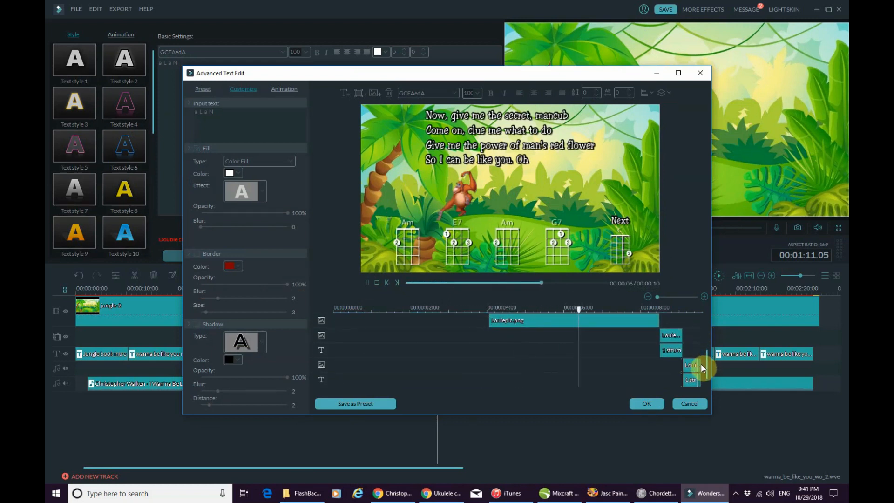
pyautogui.click(643, 397)
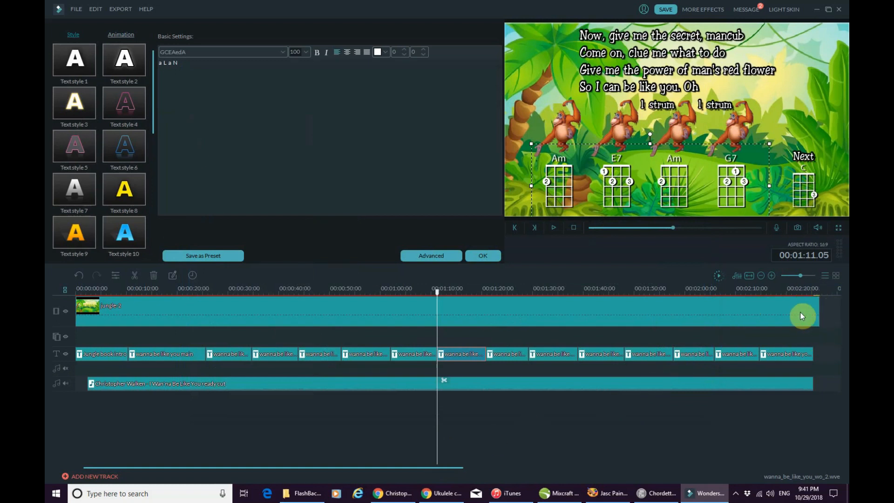
# - Add the Diamond_zoom_in transition to the end of the jungle-2 background clip, playing the video's ending before and after adding it
pyautogui.click(776, 291)
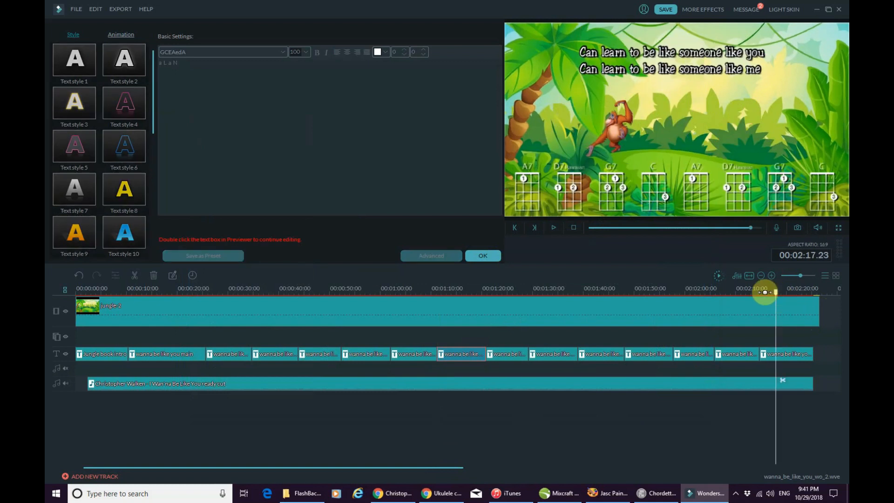
pyautogui.click(555, 228)
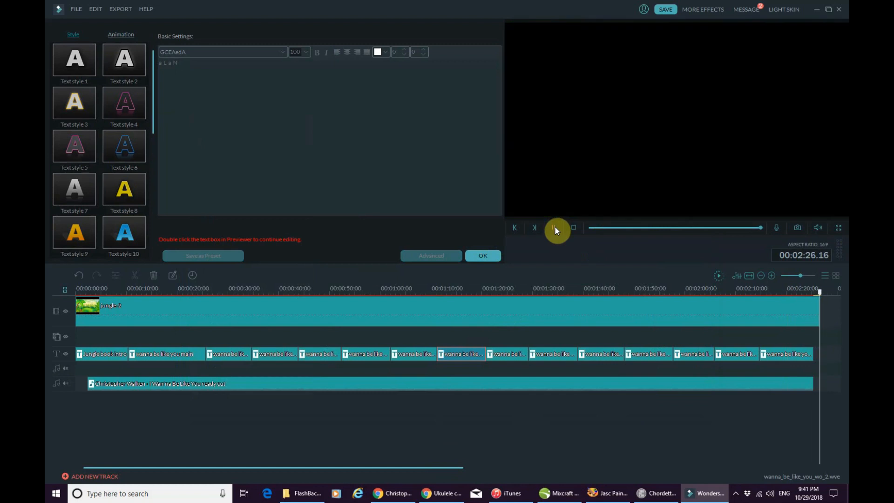
pyautogui.doubleClick(612, 308)
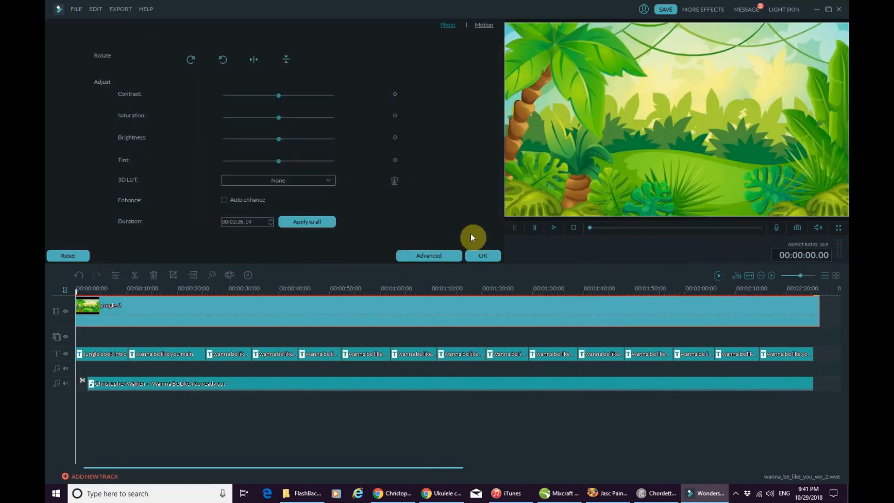
pyautogui.click(479, 255)
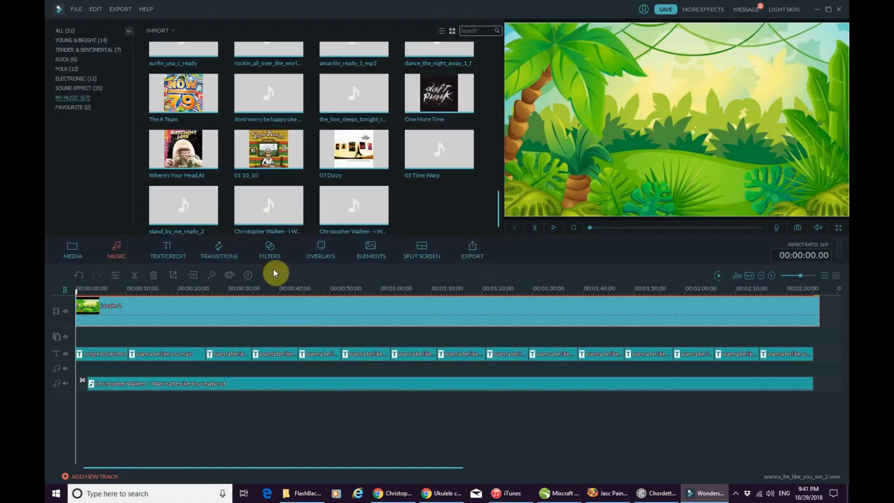
pyautogui.click(212, 255)
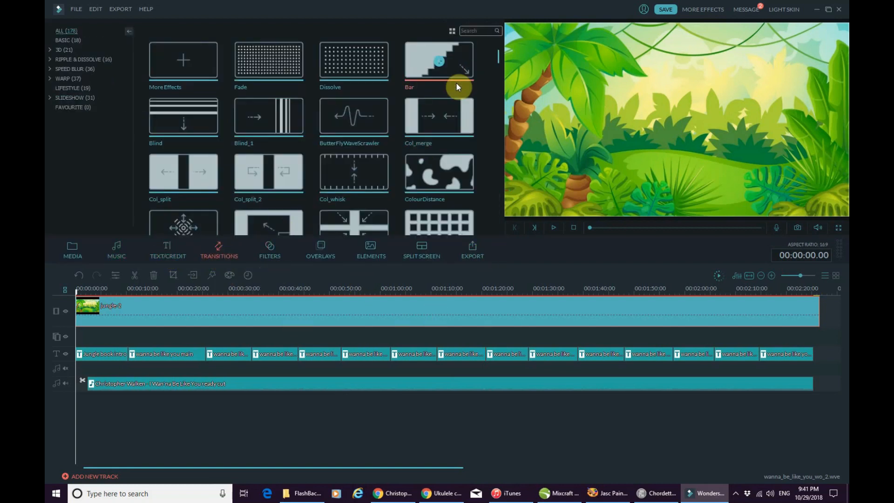
pyautogui.moveTo(496, 57); pyautogui.dragTo(483, 73)
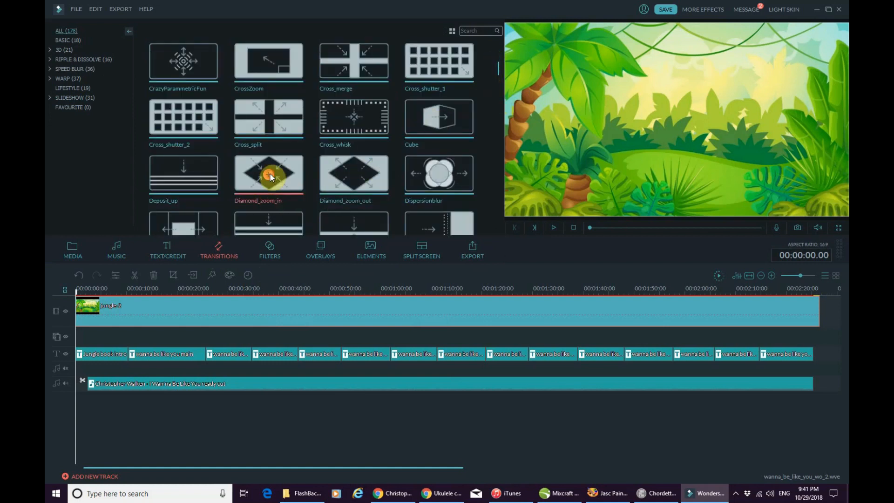
pyautogui.click(270, 174)
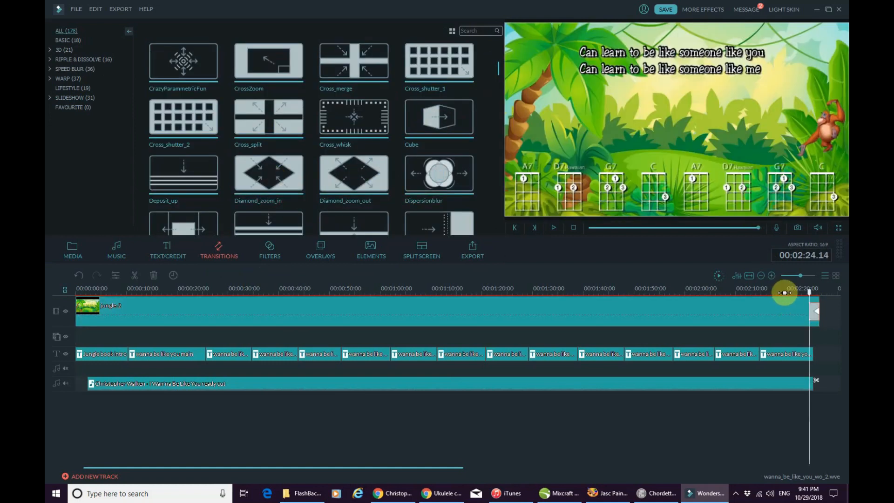
pyautogui.click(784, 292)
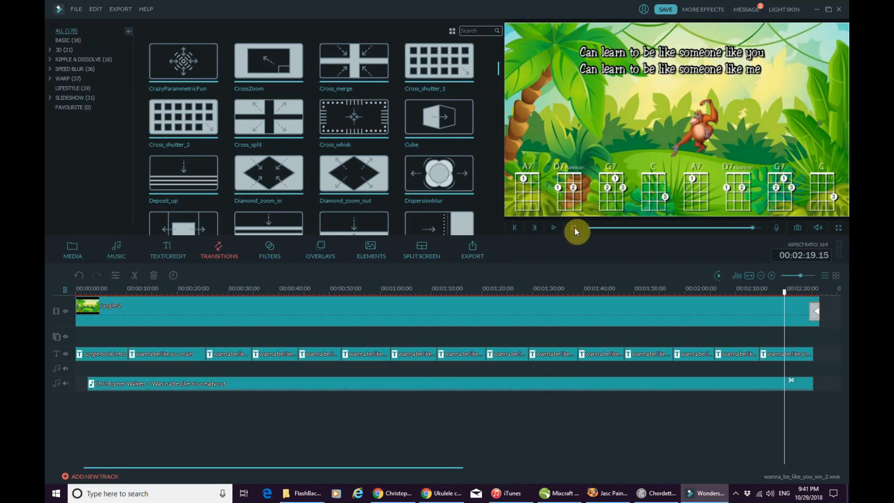
pyautogui.click(553, 229)
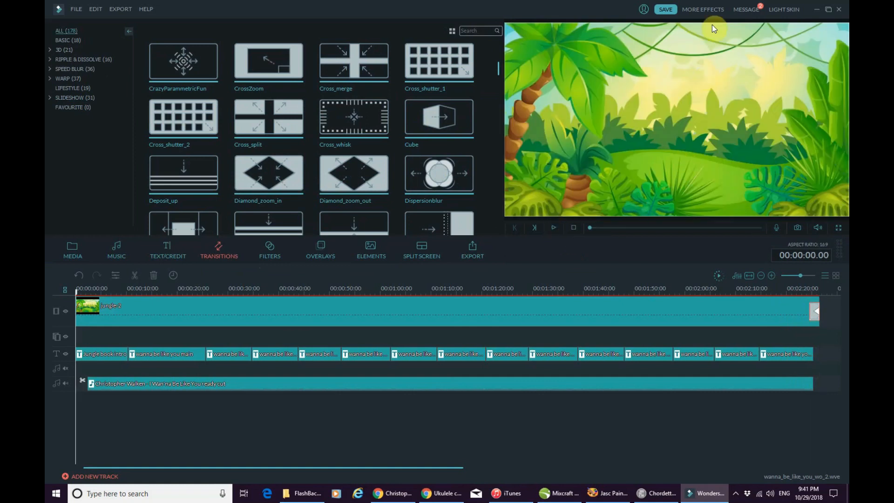
# - Save the current project, and save a copy in the Projects folder as wanna_be_like_you_complete
pyautogui.click(667, 9)
pyautogui.click(76, 9)
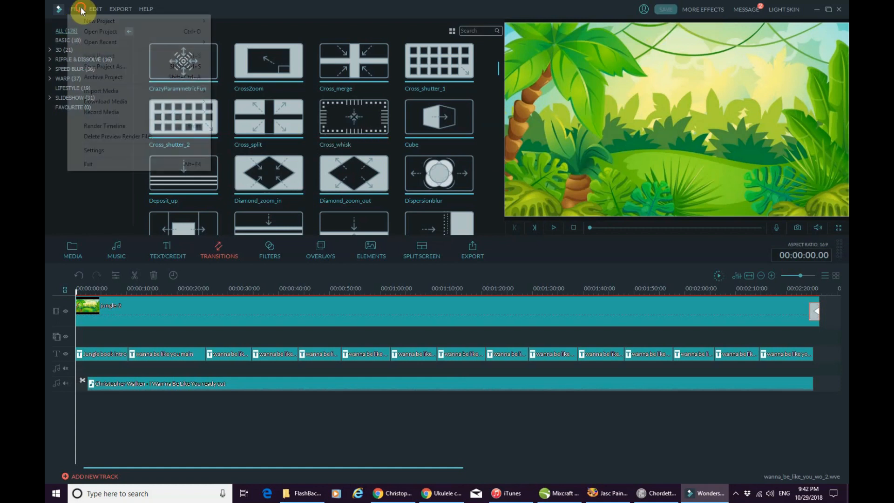
pyautogui.click(85, 69)
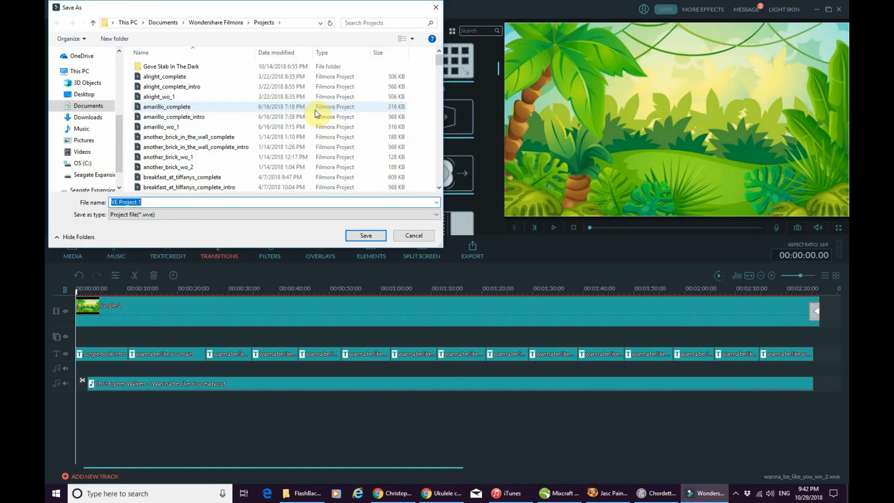
pyautogui.scroll(-10, 247, 140)
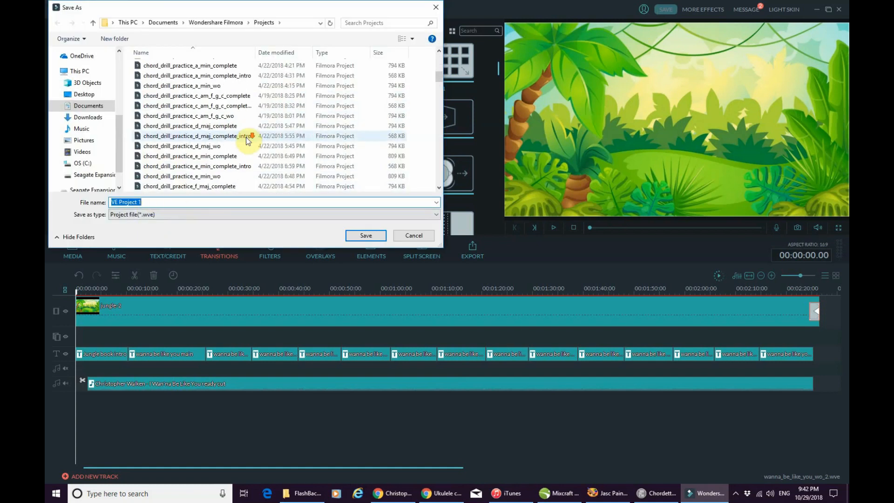
pyautogui.scroll(-15, 248, 143)
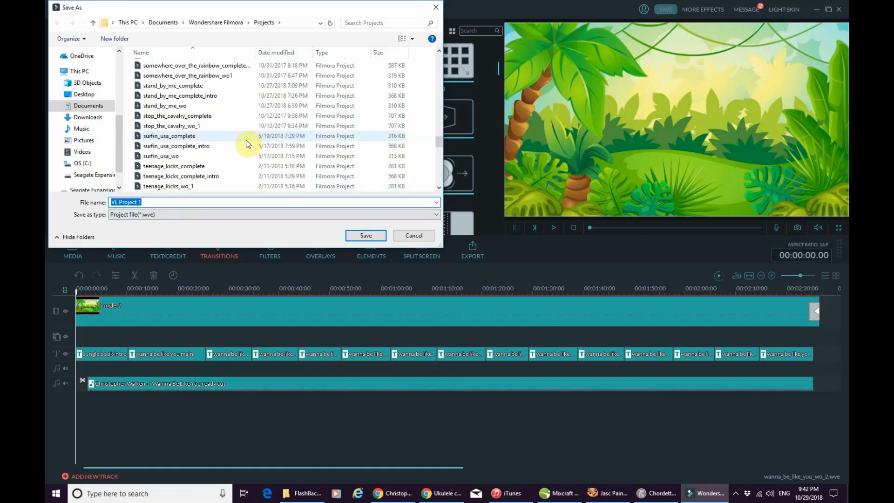
pyautogui.scroll(-15, 247, 143)
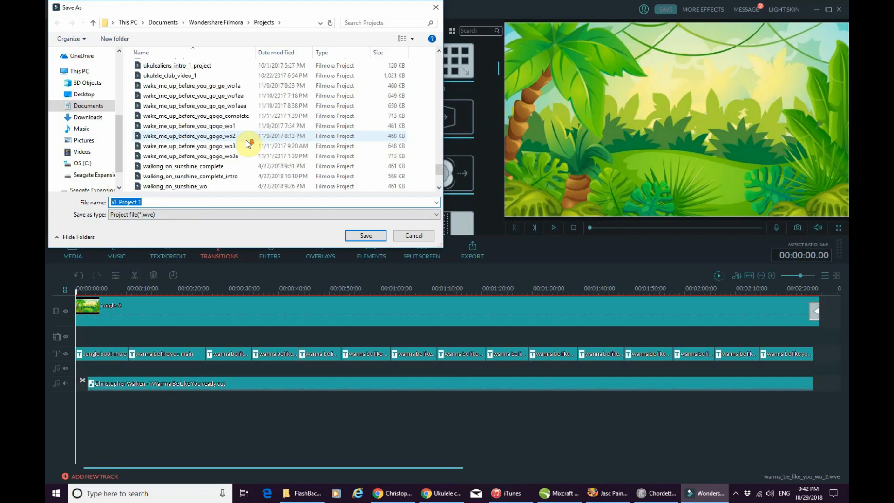
pyautogui.scroll(-1, 205, 112)
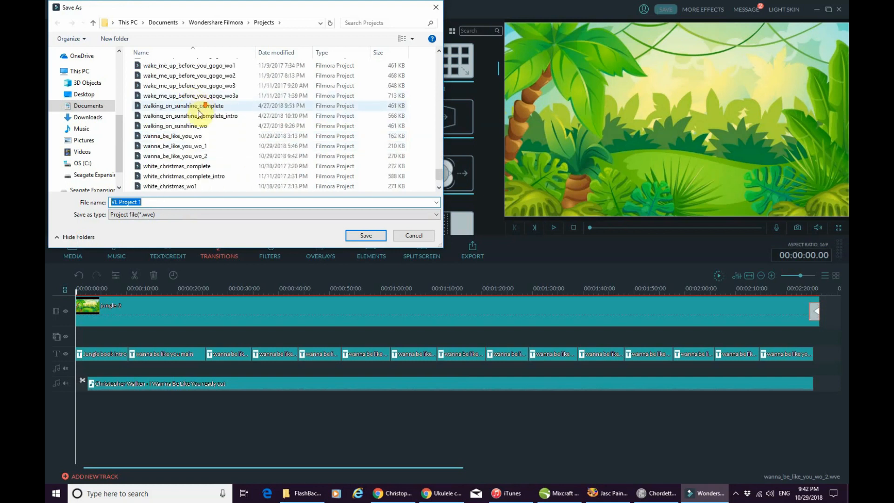
pyautogui.click(172, 156)
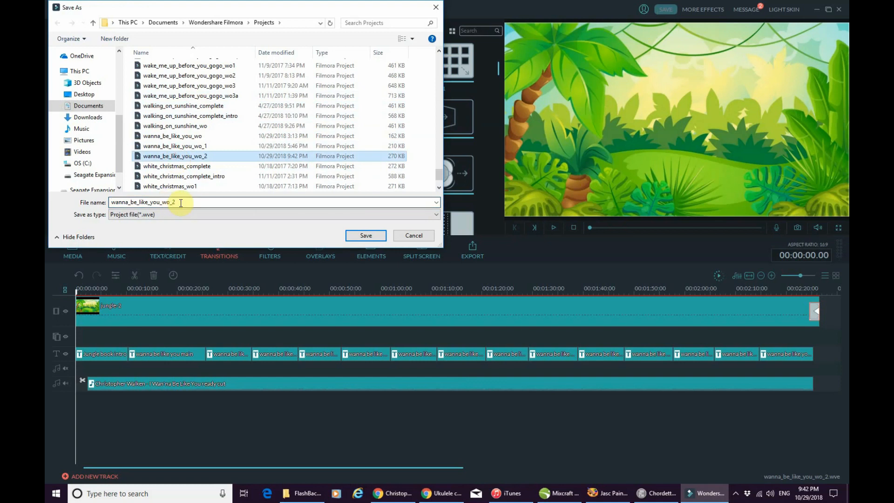
pyautogui.doubleClick(180, 202)
pyautogui.click(180, 202)
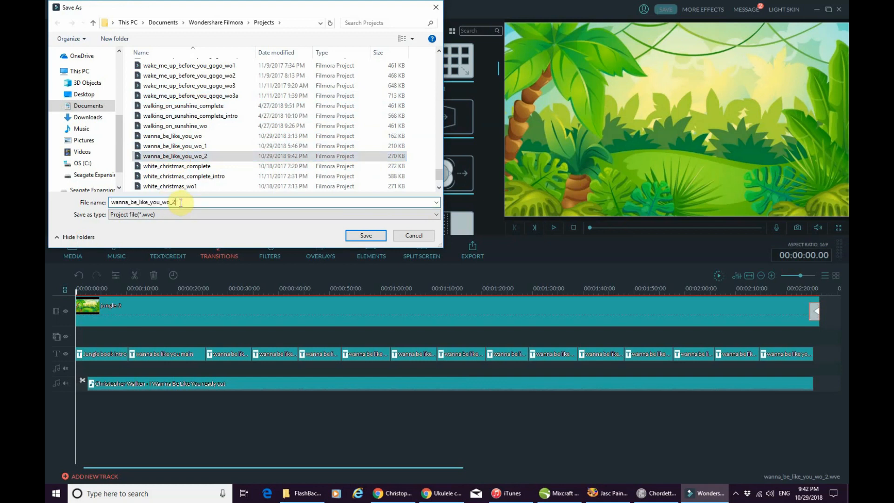
pyautogui.press('BackSpace')
pyautogui.press('BackSpace')
pyautogui.press('BackSpace')
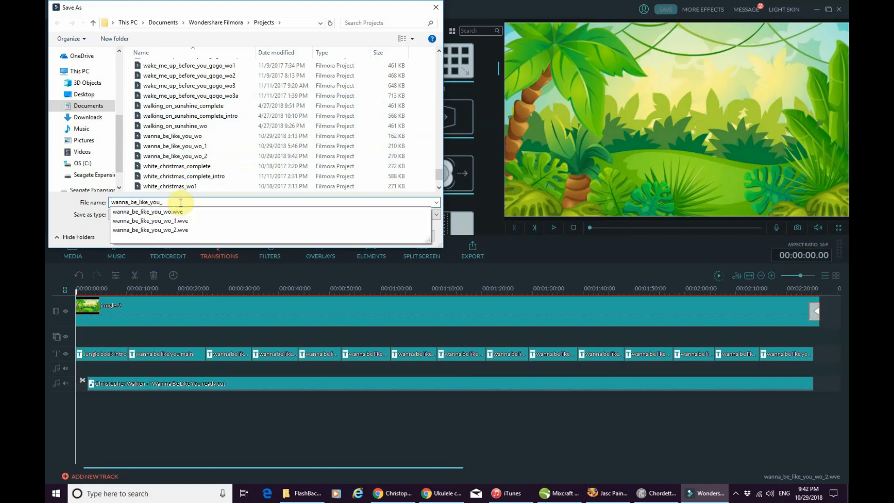
pyautogui.write('complete')
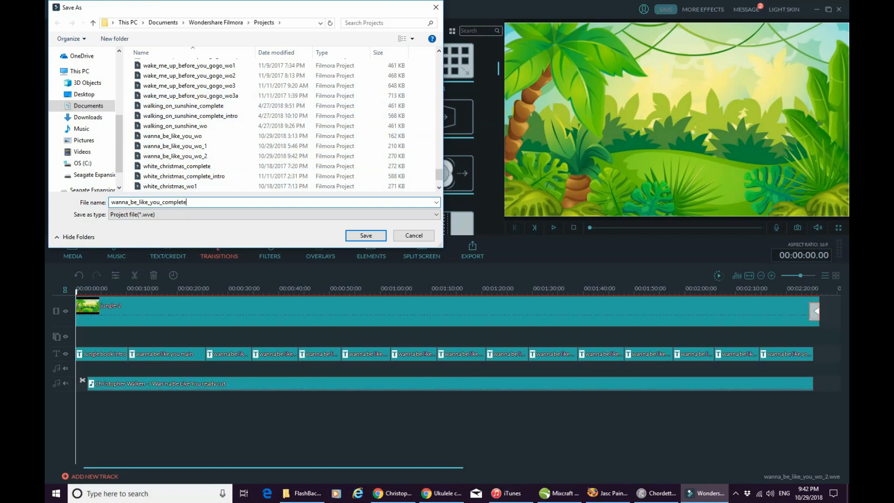
pyautogui.click(359, 235)
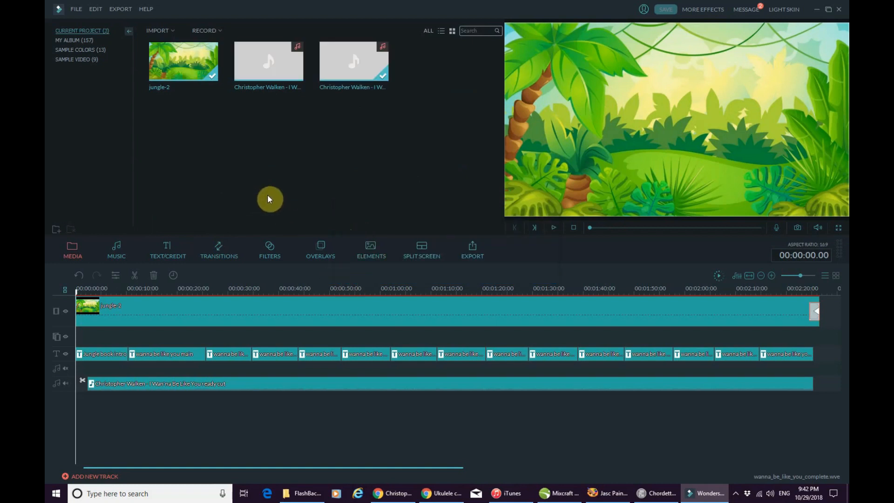
# - Export the project as an MP4 named Wanna Be Like You Ukulele Play Along Complete, and open the exported file from its folder
pyautogui.click(124, 12)
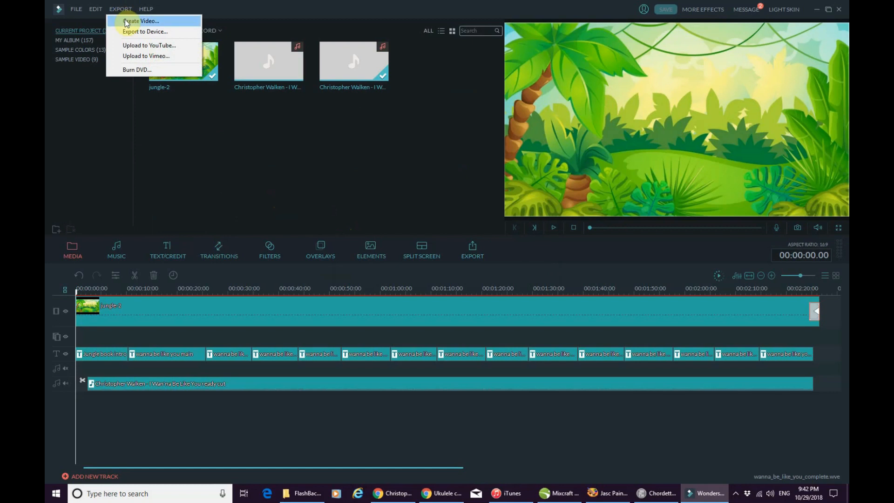
pyautogui.click(125, 22)
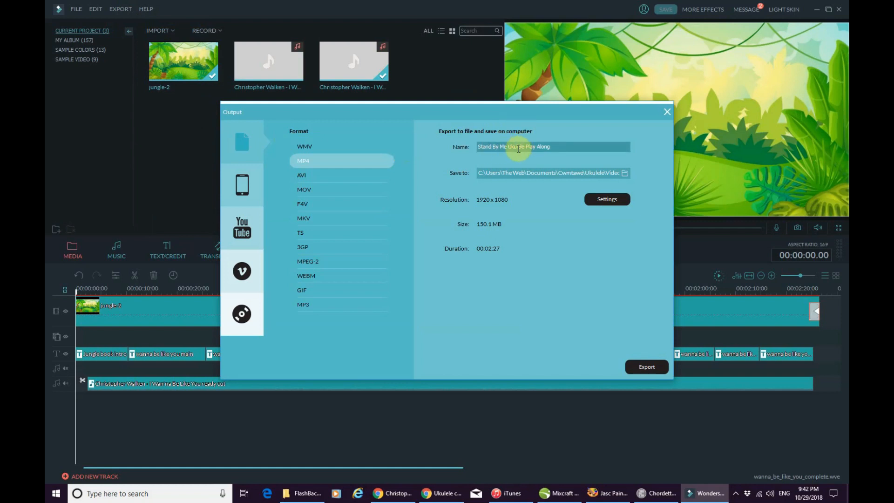
pyautogui.moveTo(506, 147); pyautogui.dragTo(466, 153)
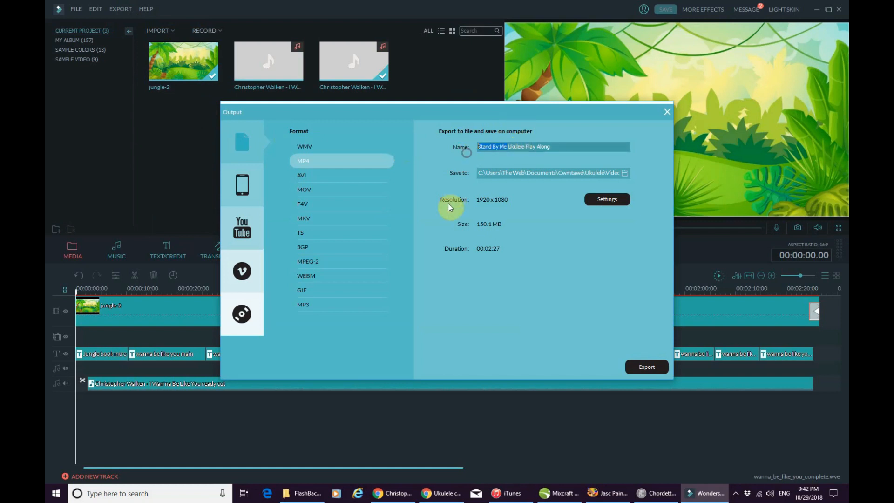
pyautogui.write('Wanna Be Like You')
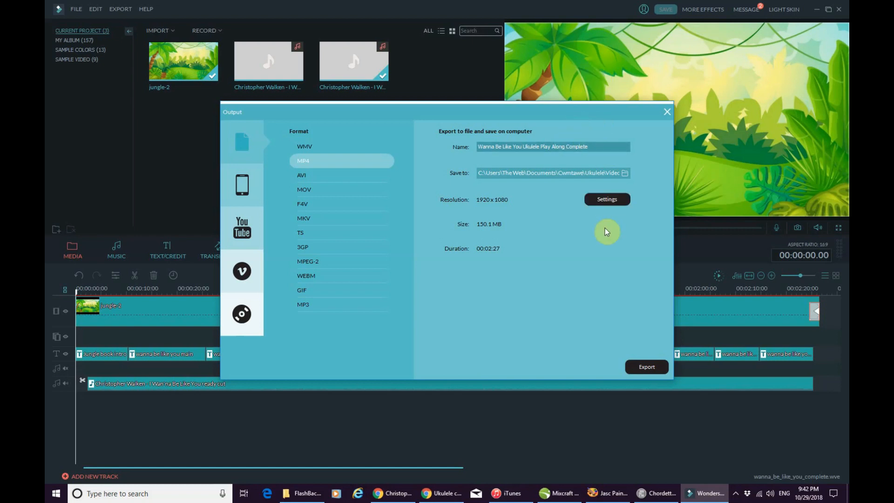
pyautogui.click(633, 367)
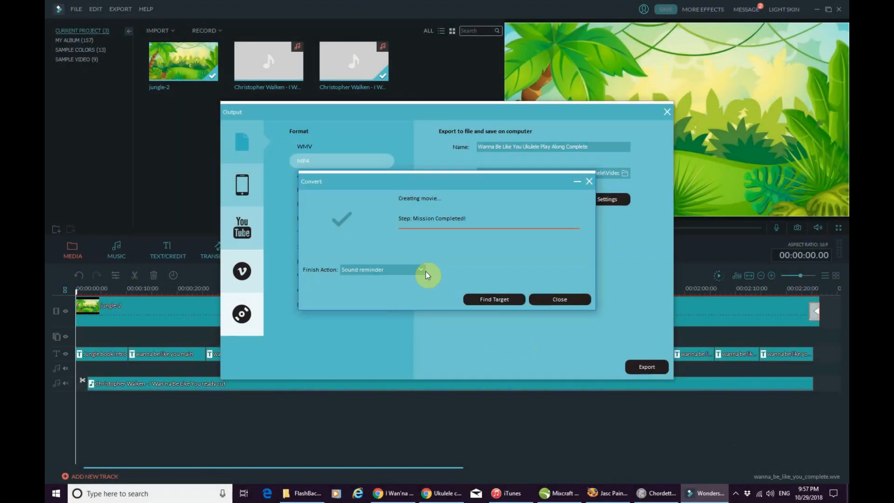
pyautogui.click(492, 299)
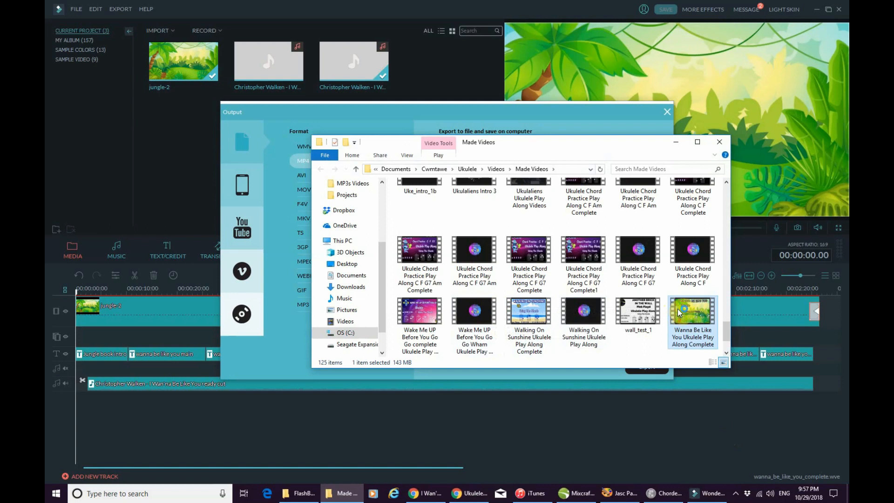
pyautogui.doubleClick(678, 310)
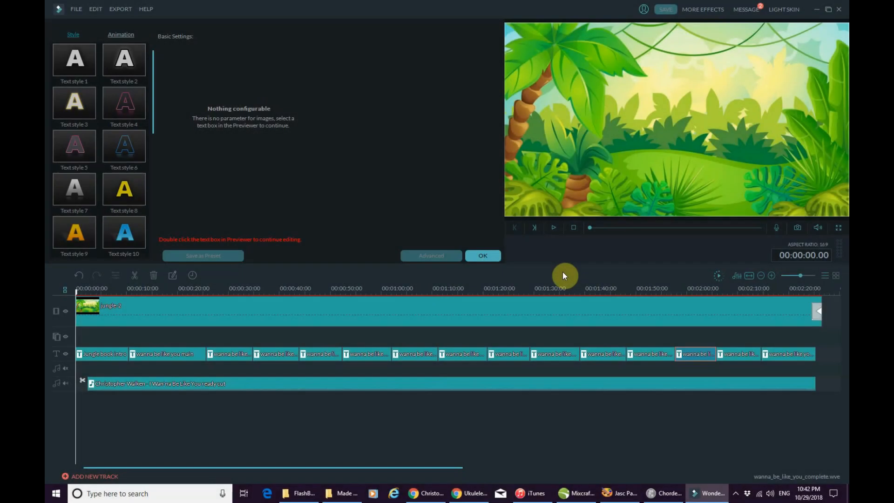
# - Create a new 16:9 project and look through the album media down to its end
pyautogui.click(76, 9)
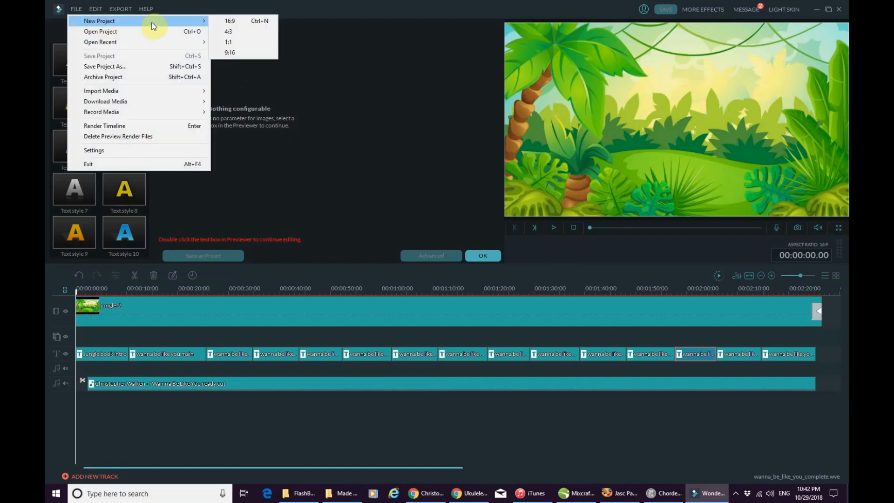
pyautogui.click(225, 19)
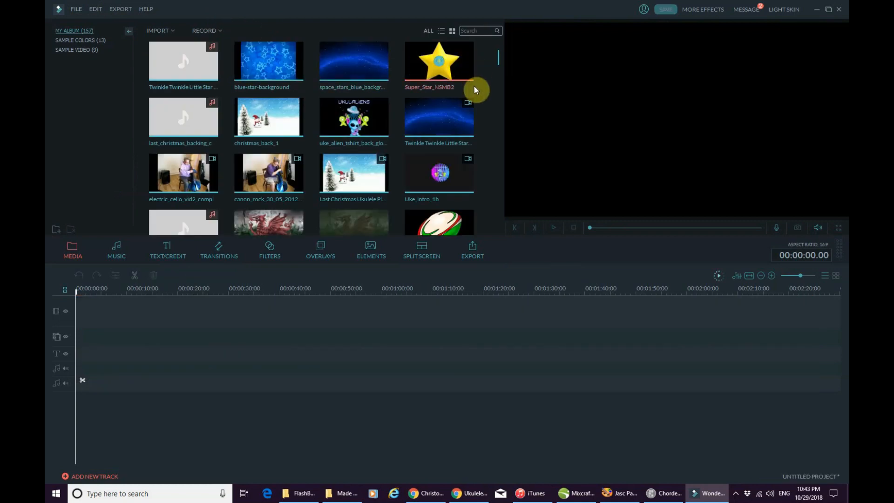
pyautogui.moveTo(500, 57); pyautogui.dragTo(496, 242)
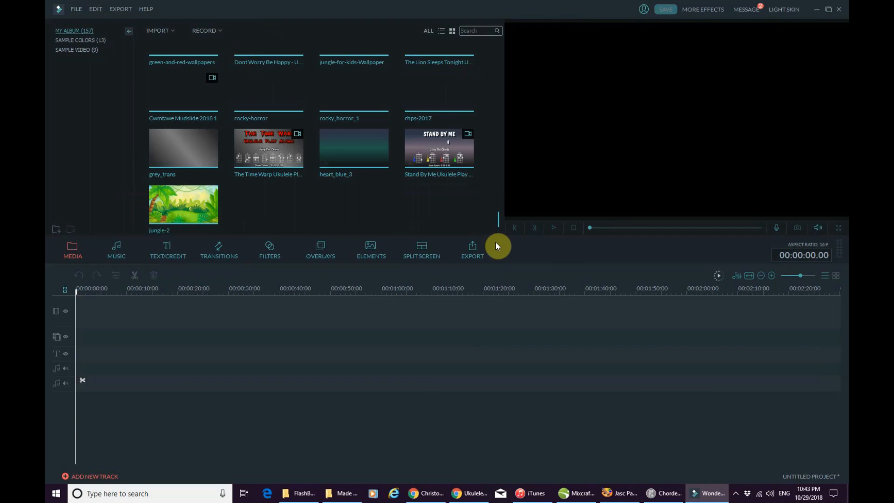
# - Start a media import and browse to the Made Videos folder inside Ukulele\Videos
pyautogui.click(161, 29)
pyautogui.click(165, 41)
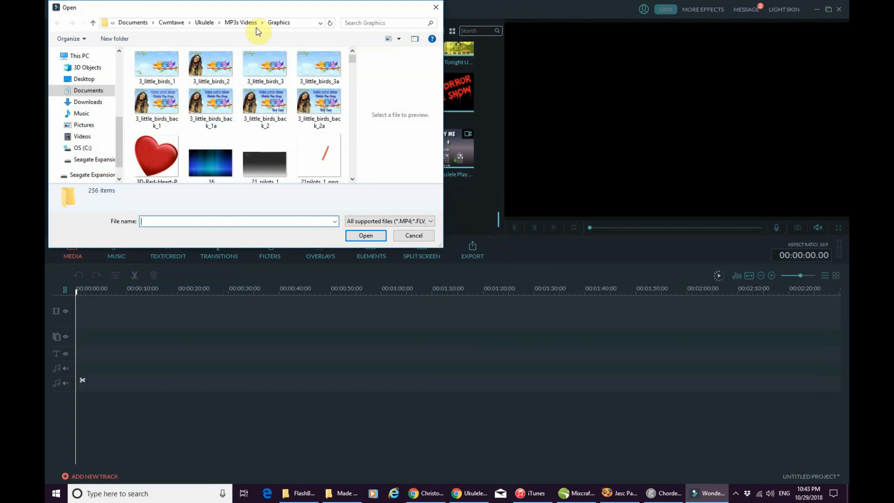
pyautogui.click(200, 24)
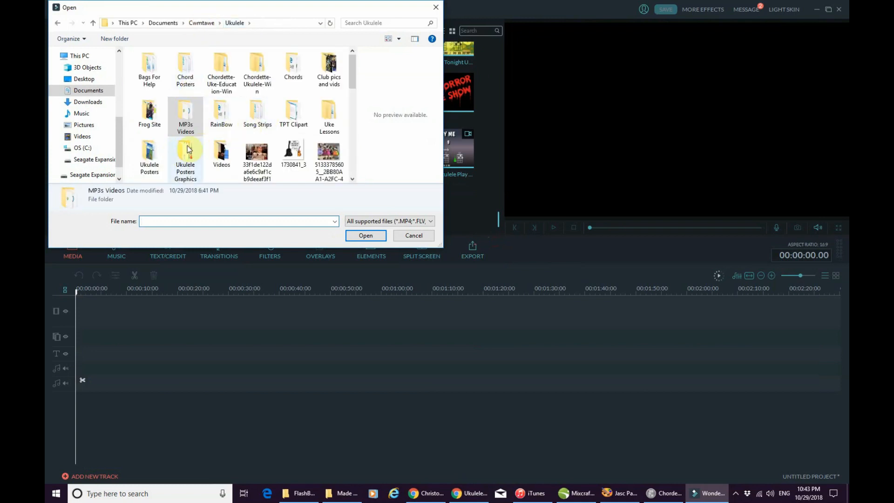
pyautogui.doubleClick(220, 148)
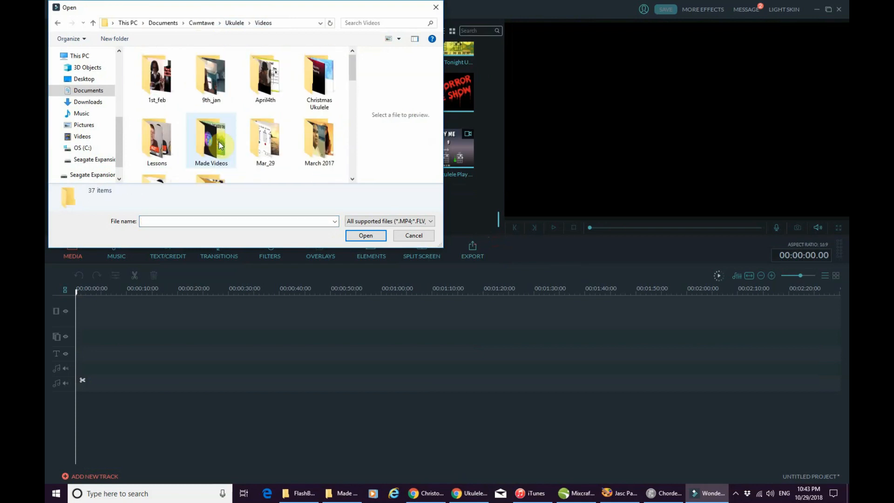
pyautogui.doubleClick(220, 145)
# - Import the Wanna Be Like You Ukulele Play Along Complete video into the album and preview its opening title
pyautogui.scroll(-5, 220, 145)
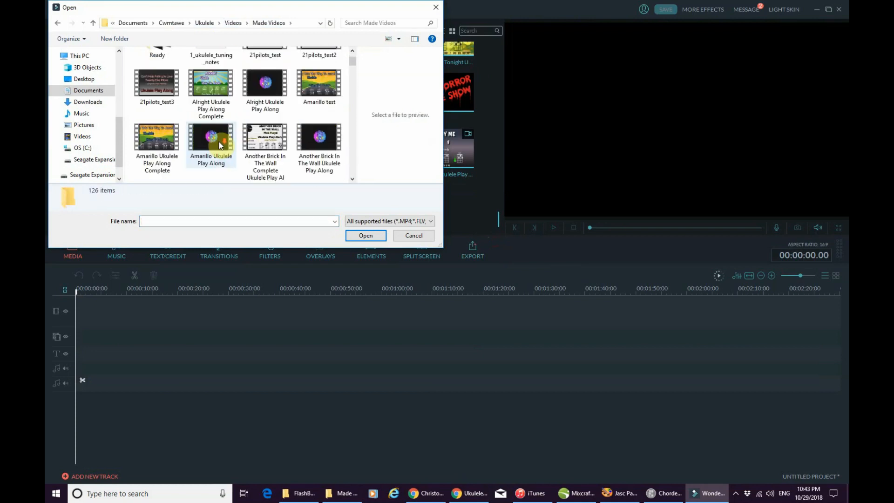
pyautogui.scroll(-10, 220, 145)
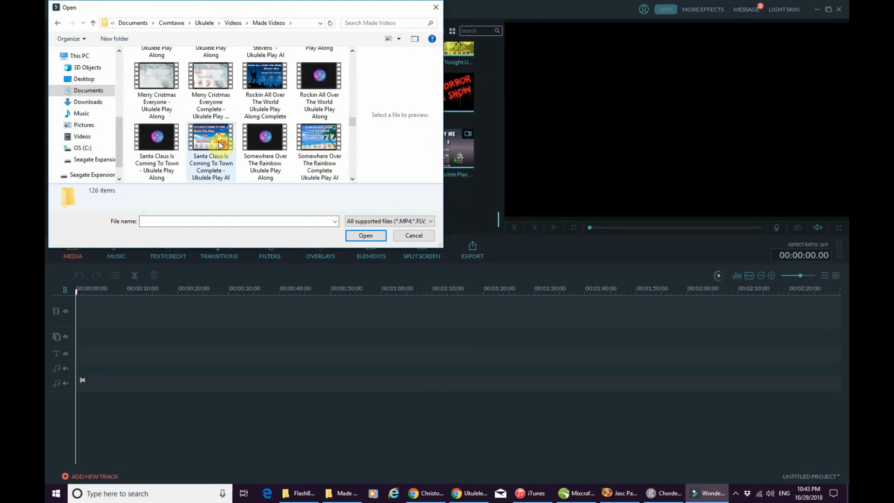
pyautogui.scroll(1, 220, 145)
pyautogui.scroll(-4, 220, 145)
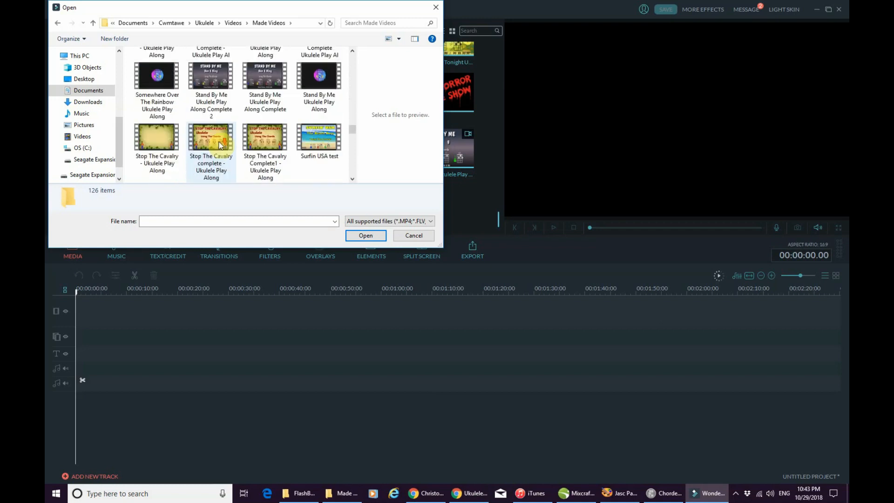
pyautogui.scroll(-5, 219, 145)
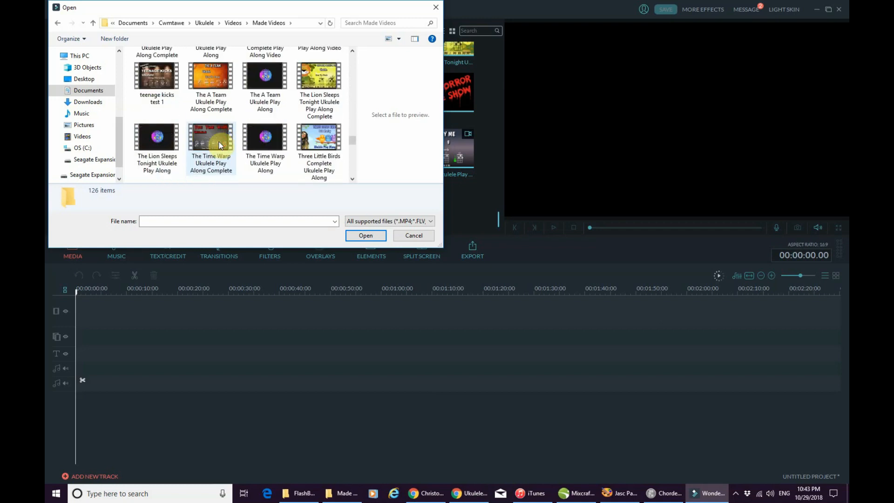
pyautogui.scroll(-5, 219, 145)
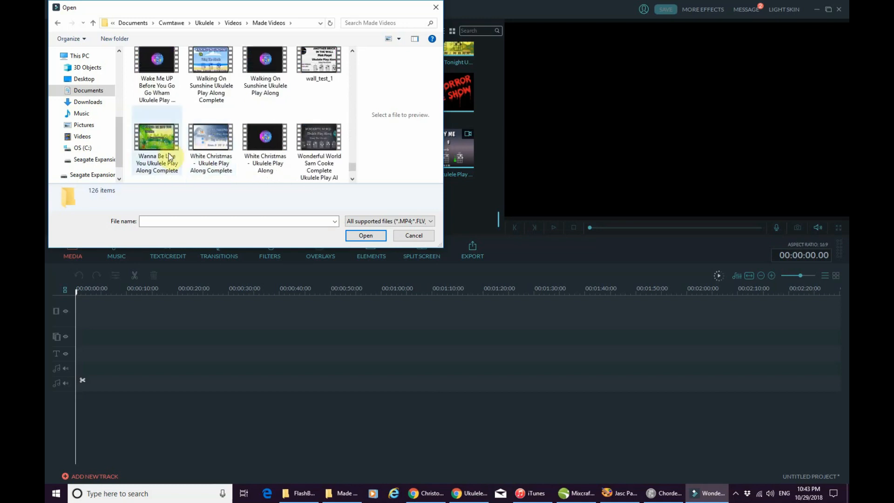
pyautogui.click(155, 145)
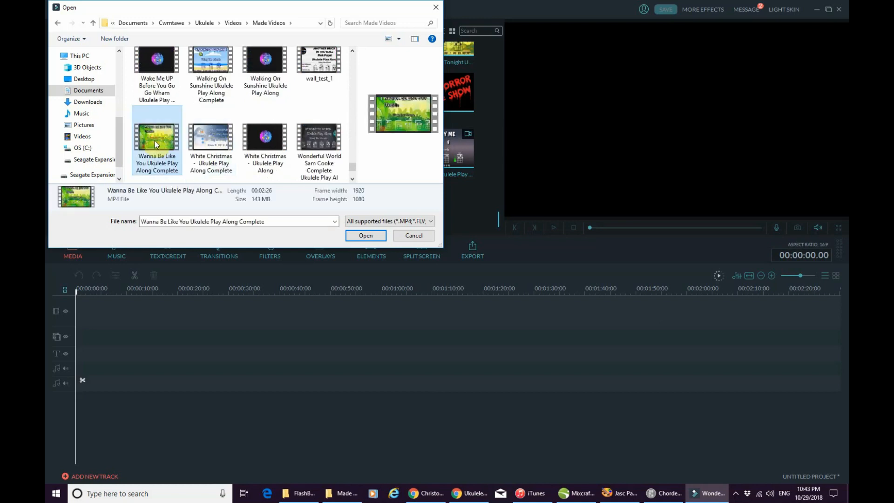
pyautogui.click(360, 238)
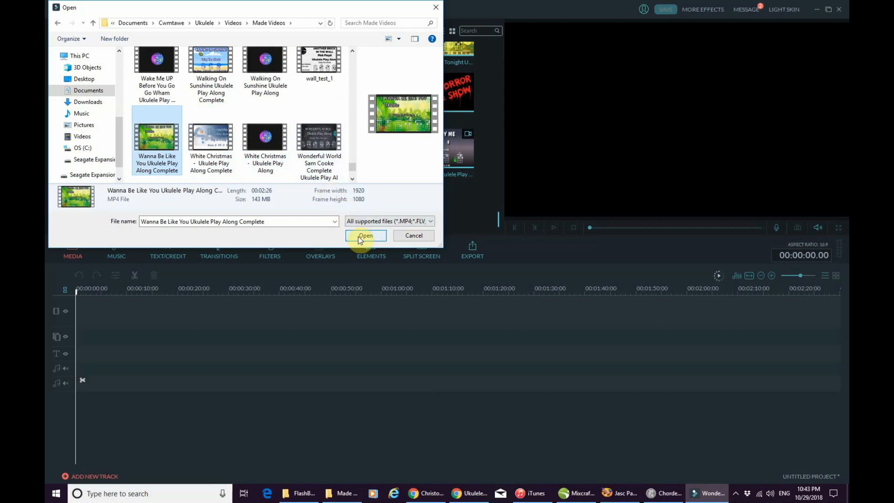
pyautogui.click(360, 238)
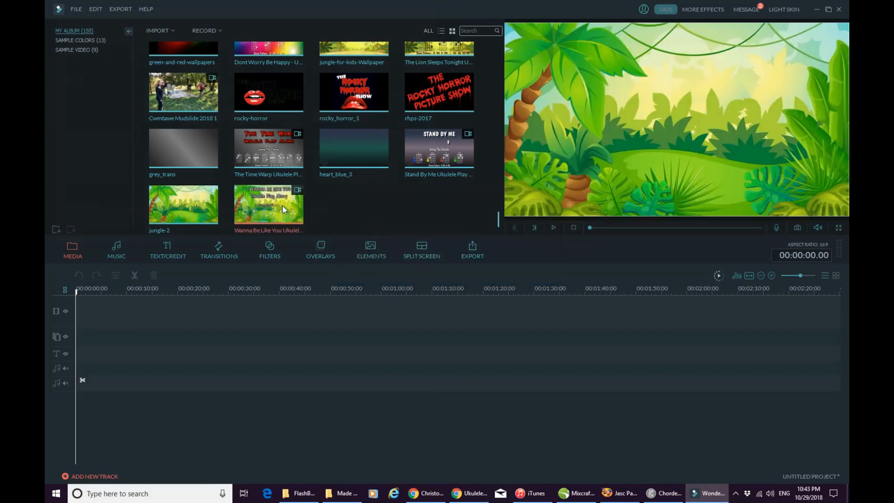
pyautogui.click(553, 229)
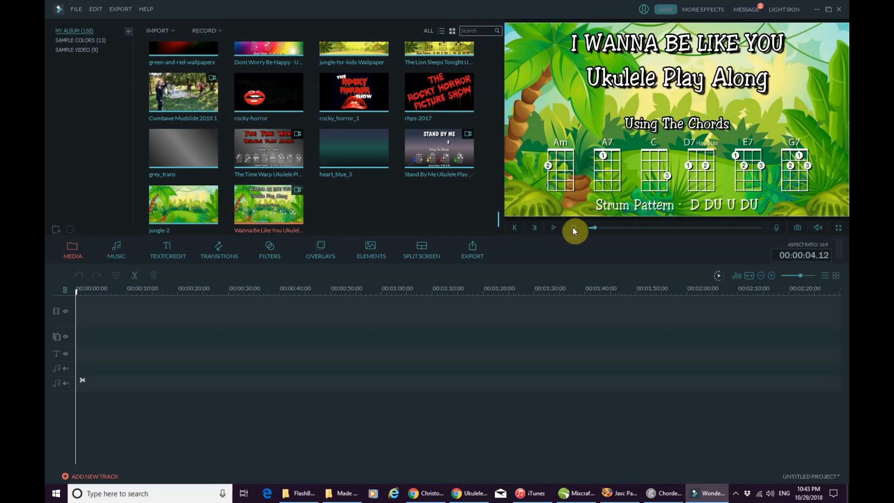
pyautogui.click(572, 227)
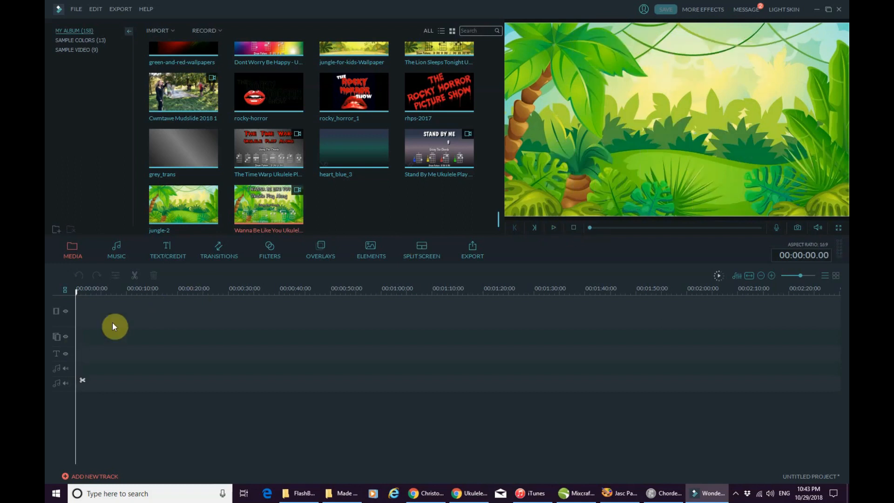
# - Place the Ukulaliens Intro 3 clip at the start of the video track, followed by the Wanna Be Like You play-along video
pyautogui.moveTo(498, 219); pyautogui.dragTo(505, 44)
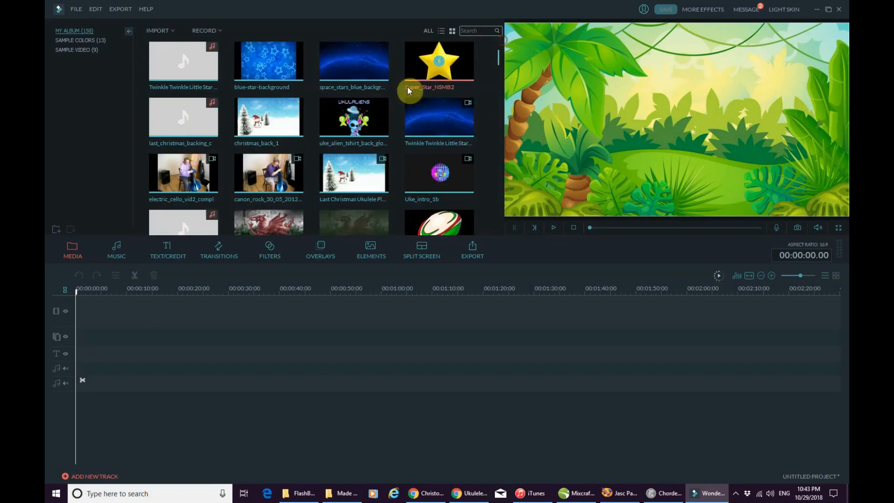
pyautogui.scroll(-2, 403, 90)
pyautogui.moveTo(262, 203)
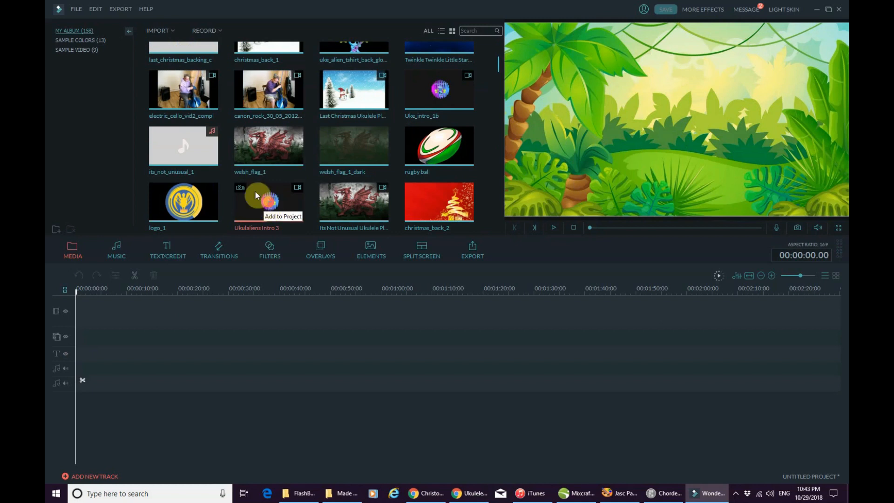
pyautogui.click(269, 202)
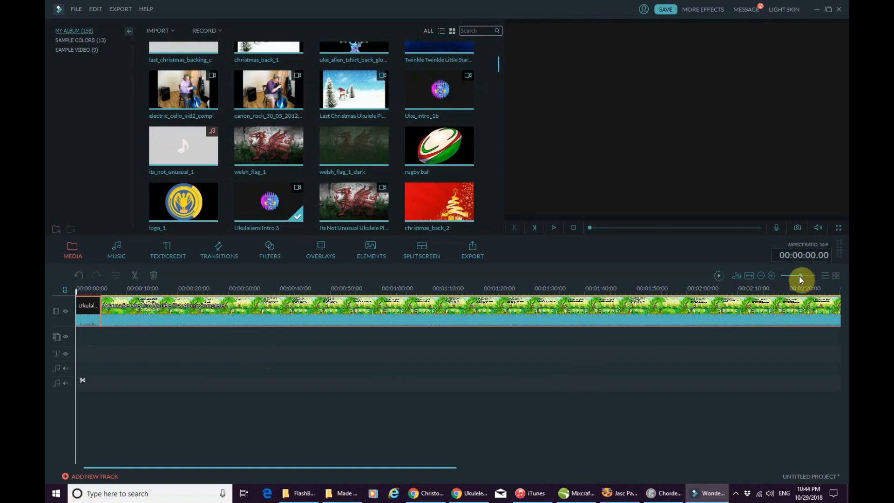
# - Play the join between the Ukulaliens intro and the play-along video, starting from about 00:00:03.18
pyautogui.moveTo(802, 275); pyautogui.dragTo(807, 275)
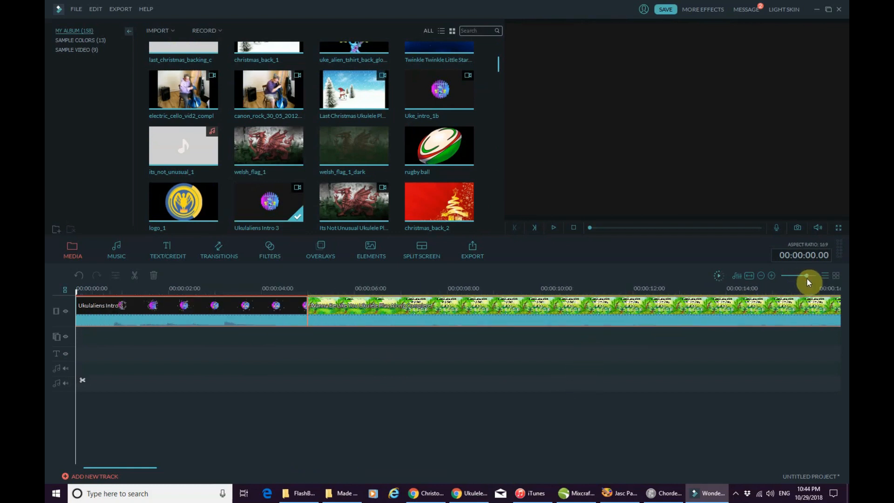
pyautogui.click(247, 290)
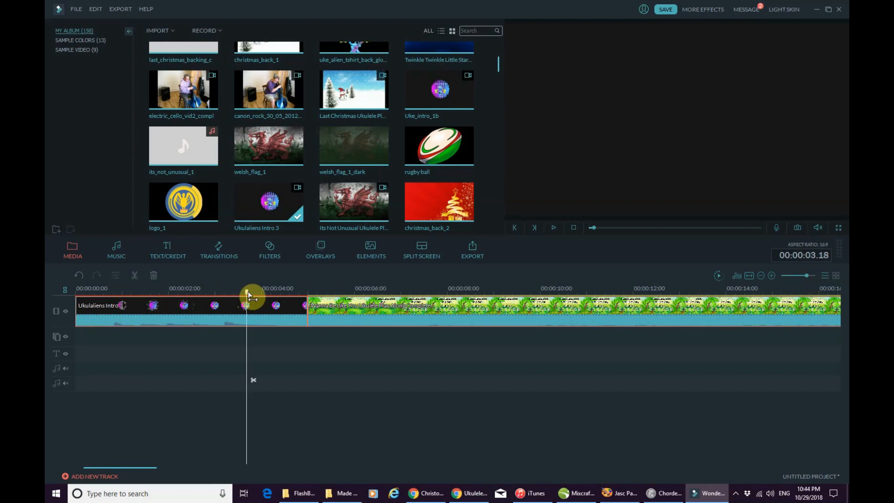
pyautogui.click(553, 227)
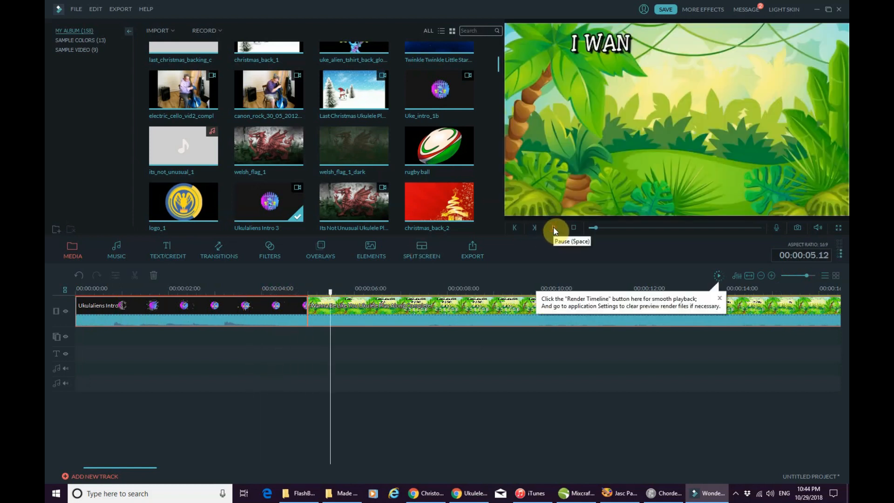
pyautogui.click(554, 228)
# - Add the CrazyParametricFun transition between the Ukulaliens intro and the play-along video, and fit the whole project in the timeline
pyautogui.click(262, 319)
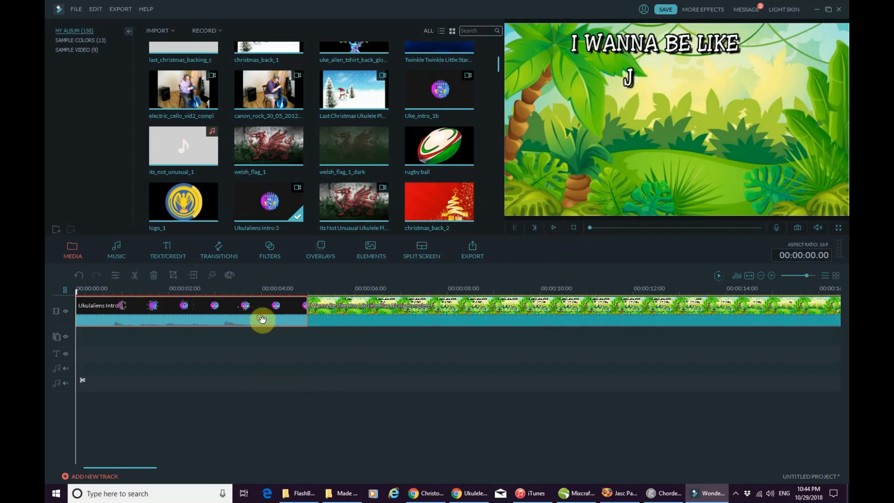
pyautogui.click(217, 249)
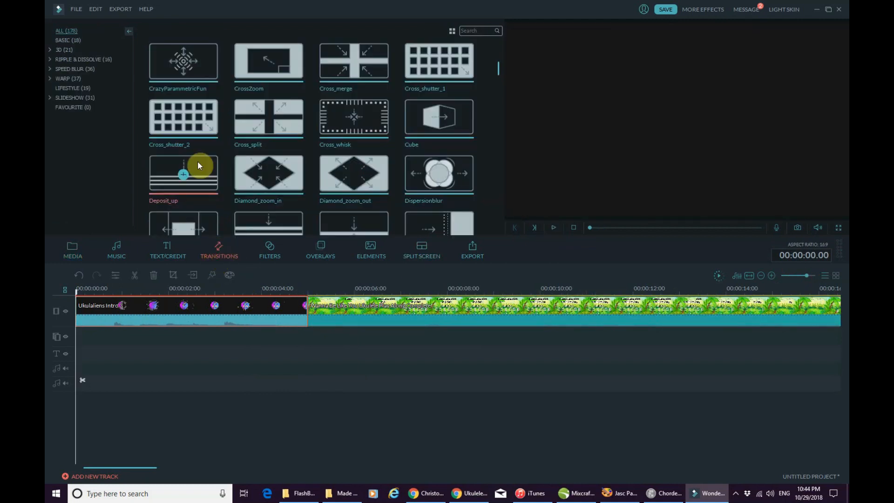
pyautogui.click(183, 65)
pyautogui.moveTo(183, 65); pyautogui.dragTo(285, 309)
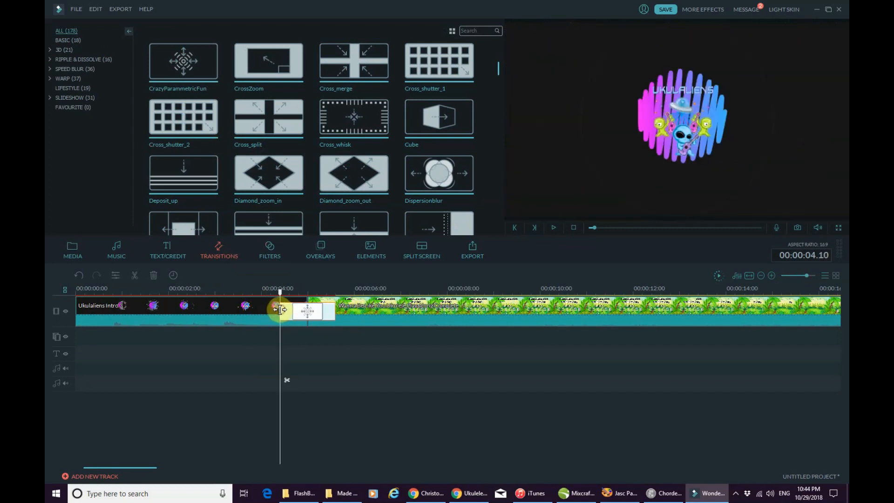
pyautogui.click(152, 466)
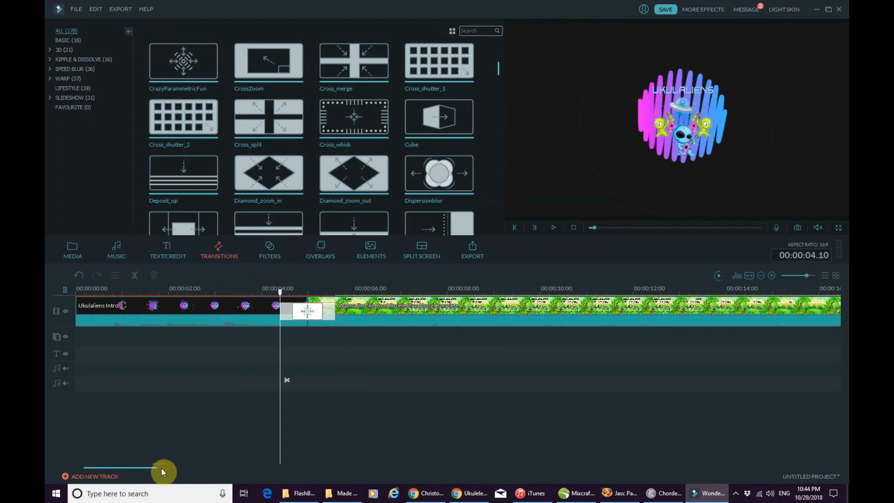
pyautogui.moveTo(147, 465); pyautogui.dragTo(239, 467)
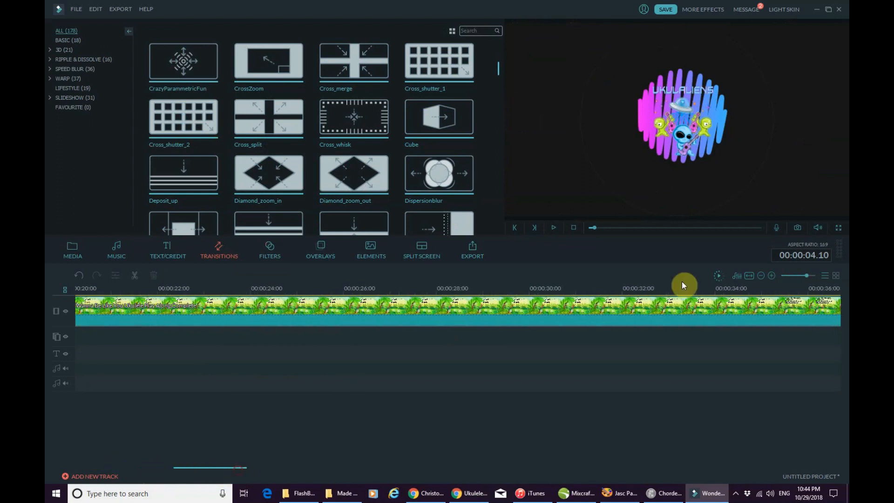
pyautogui.click(747, 274)
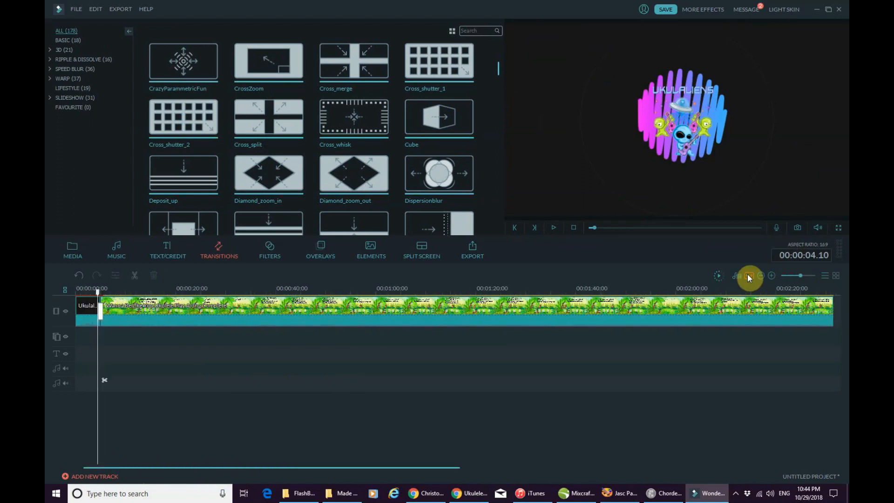
# - Place the uke_alien_tshirt_back image from the album directly after the play-along video at the end of the video track
pyautogui.moveTo(364, 467); pyautogui.dragTo(433, 466)
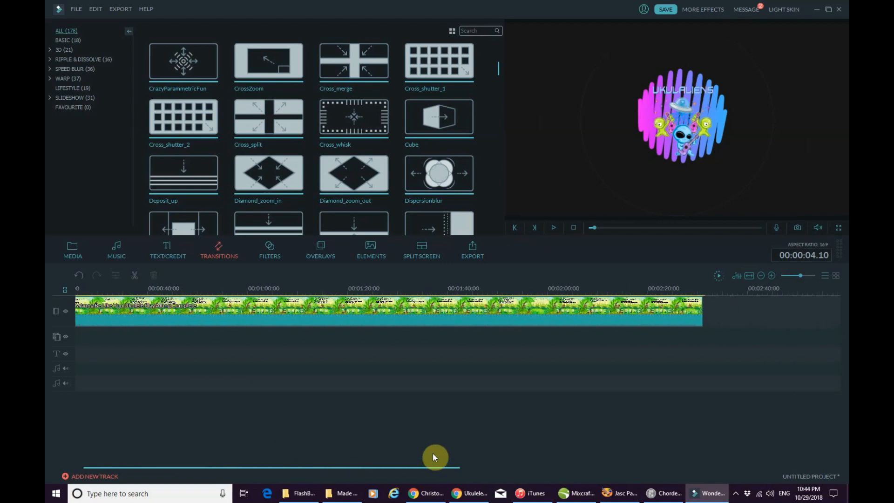
pyautogui.click(691, 292)
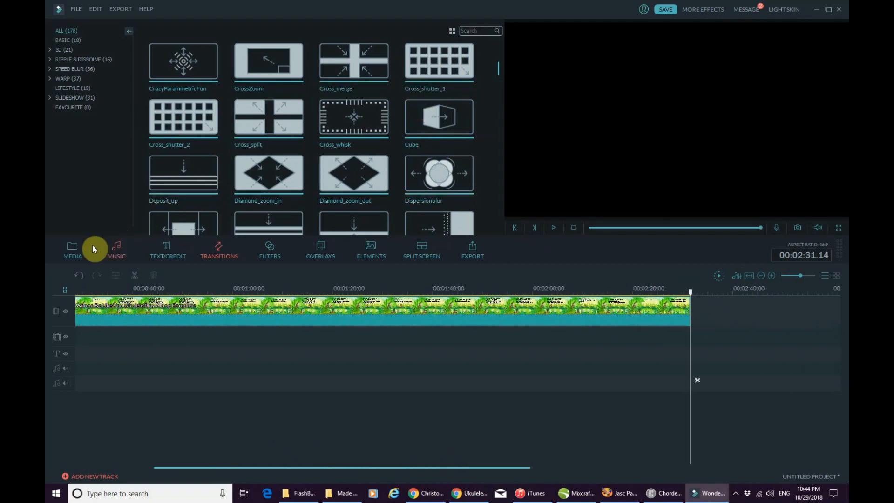
pyautogui.click(73, 250)
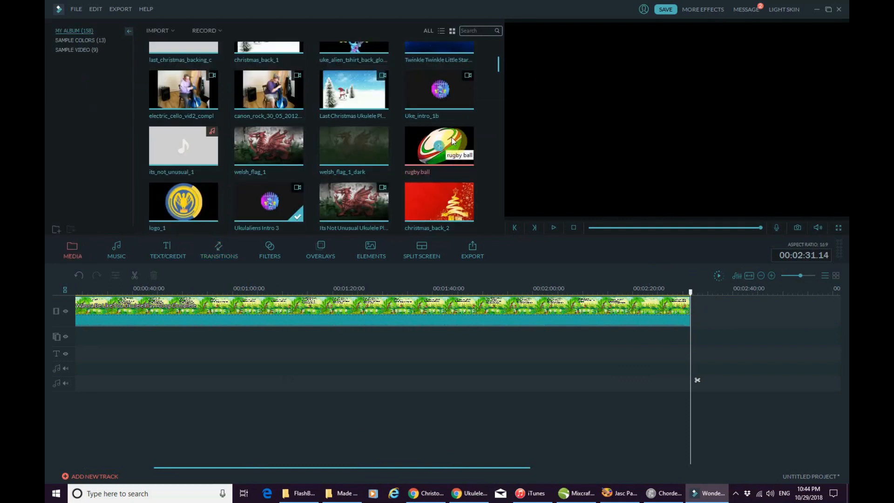
pyautogui.moveTo(496, 91); pyautogui.dragTo(496, 52)
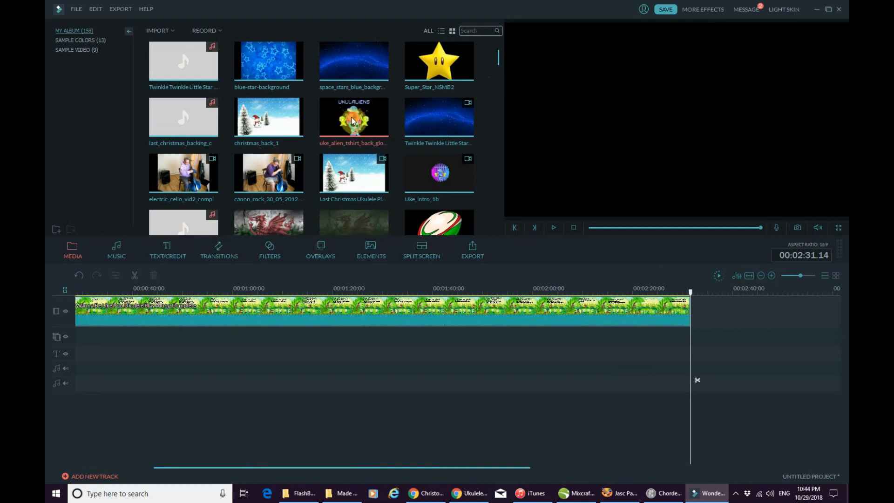
pyautogui.moveTo(353, 120); pyautogui.dragTo(674, 293)
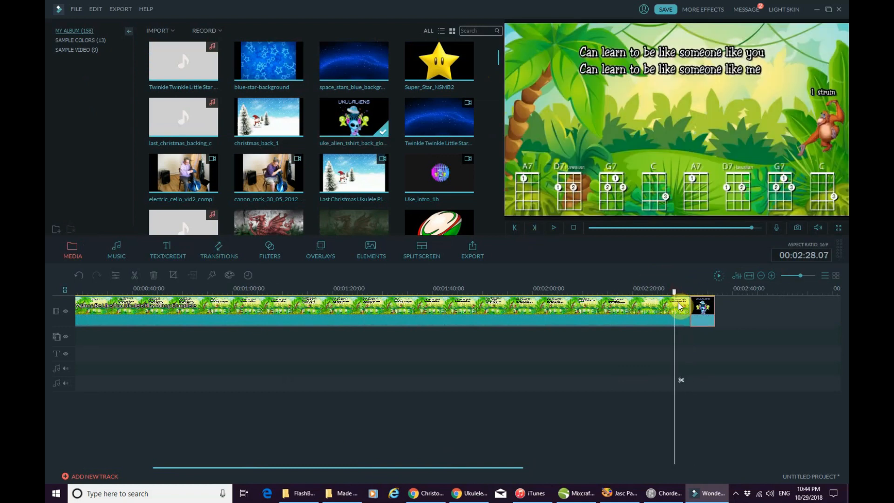
# - Apply the Boom! motion effect to the Ukulaliens image at the end of the video track
pyautogui.doubleClick(701, 306)
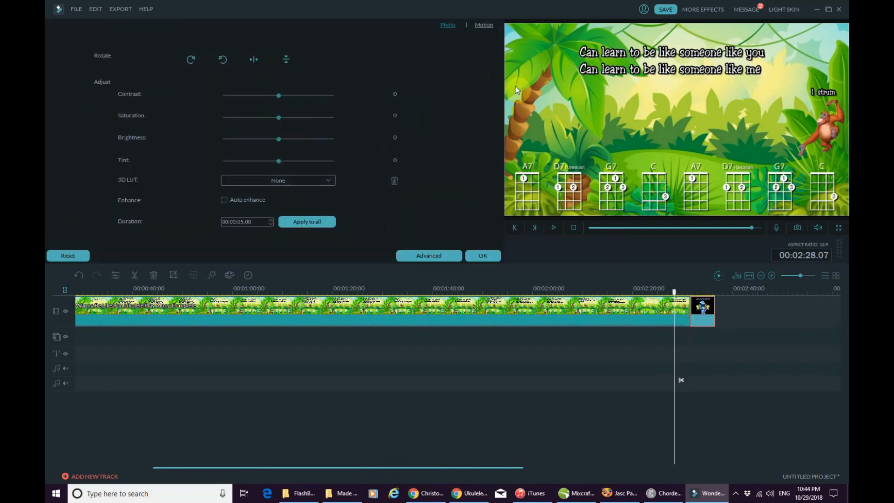
pyautogui.click(489, 26)
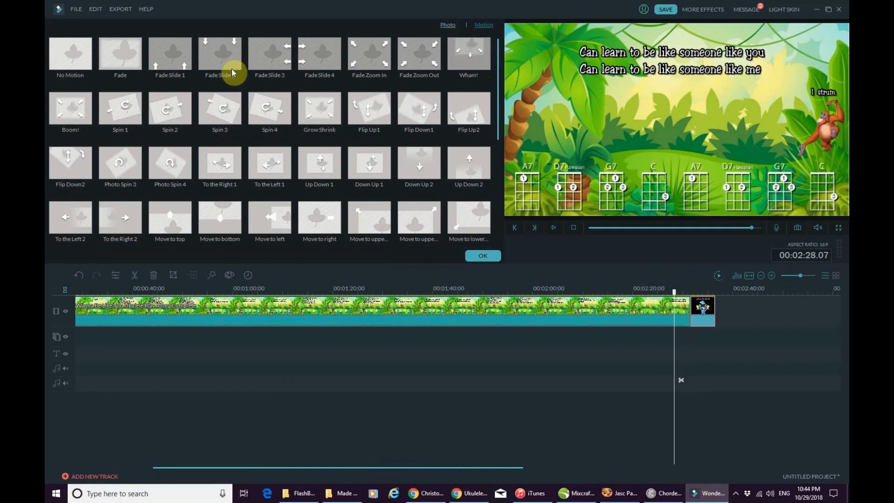
pyautogui.click(68, 118)
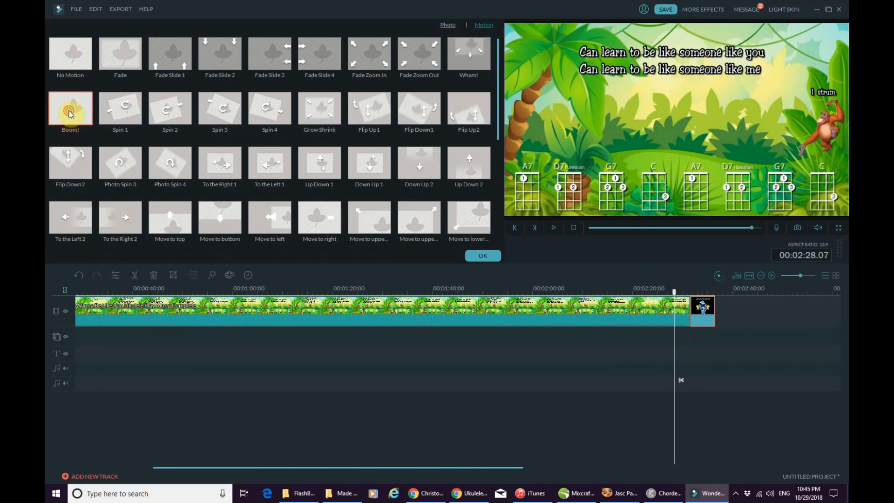
# - Play the ending from about 00:02:26.19 into the closing image, and play the project's opening with the intro and title
pyautogui.click(666, 289)
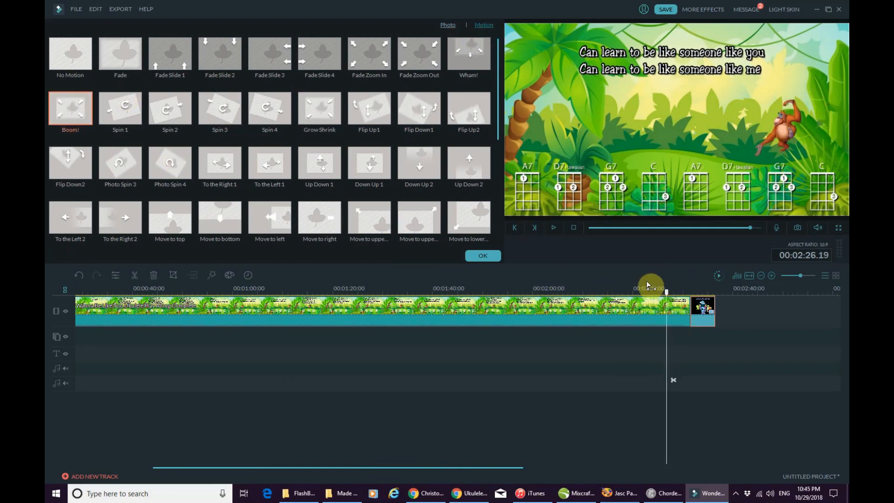
pyautogui.click(554, 227)
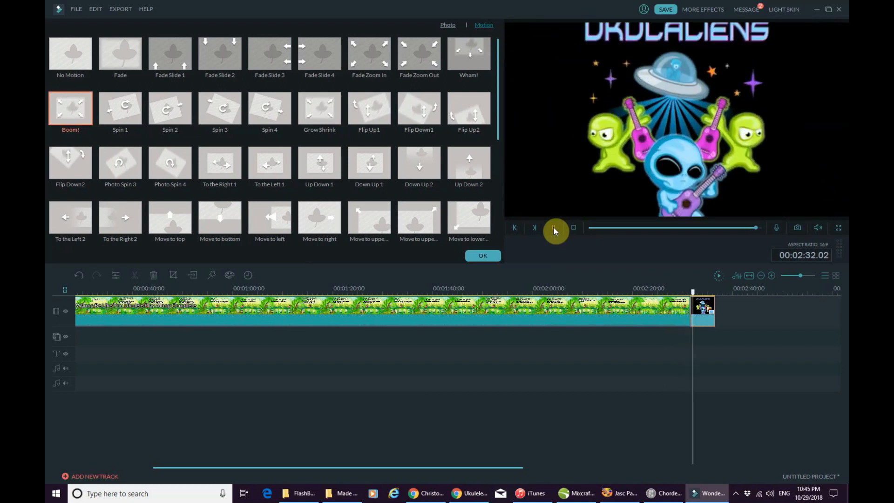
pyautogui.click(574, 227)
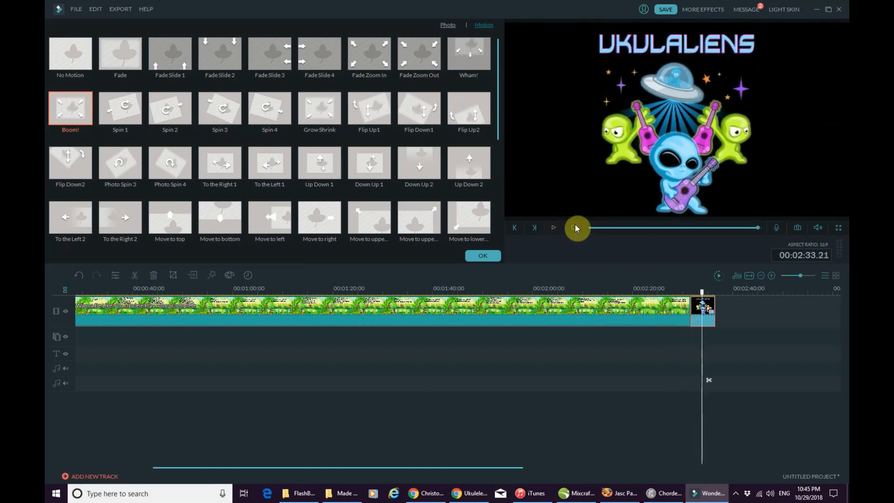
pyautogui.click(554, 228)
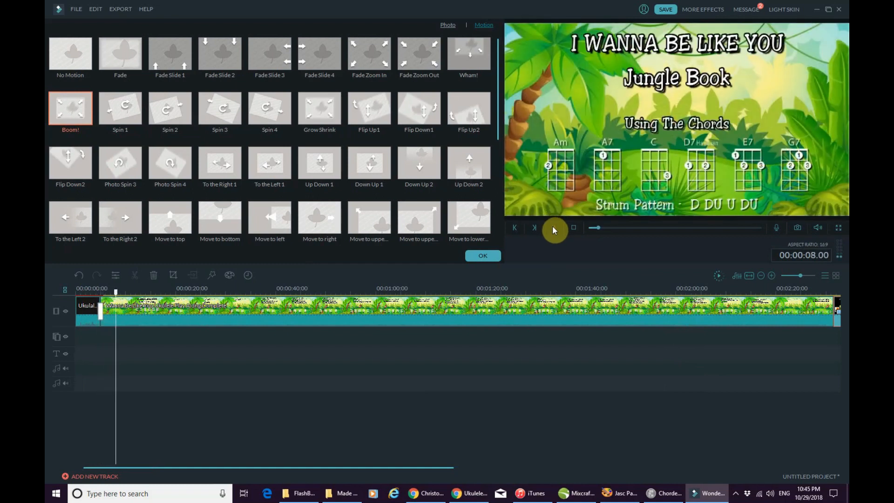
pyautogui.click(553, 228)
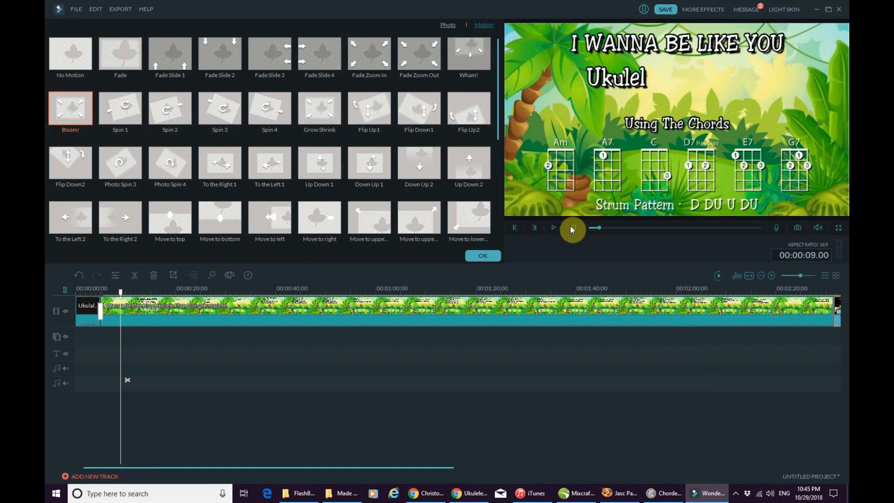
pyautogui.click(573, 228)
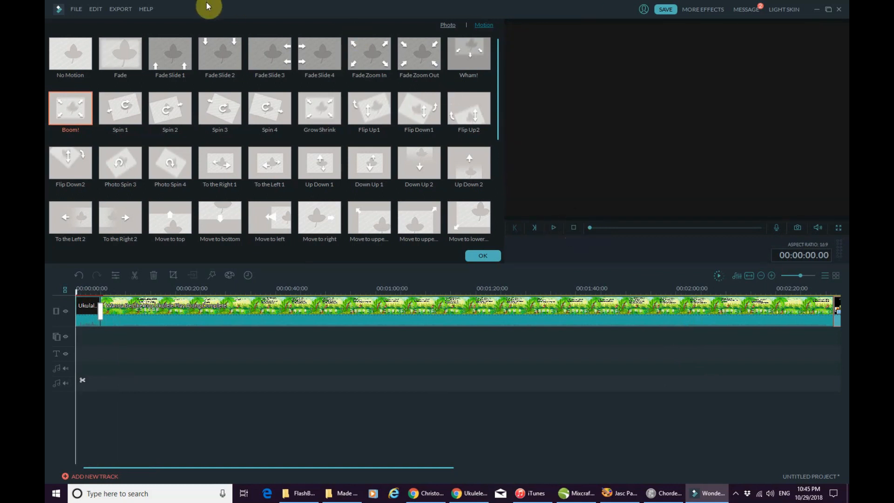
# - Export the project to the computer as an MP4 video named I Wanna Be Like You Ukulele Play Along
pyautogui.click(122, 11)
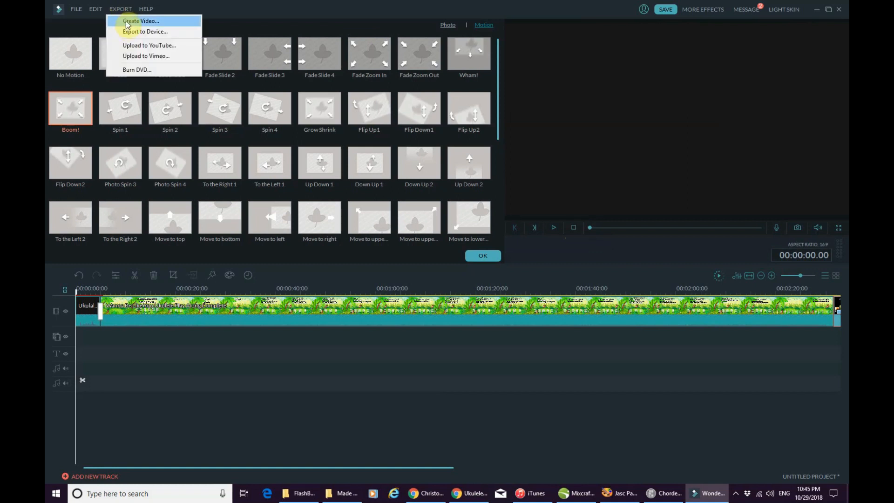
pyautogui.click(126, 22)
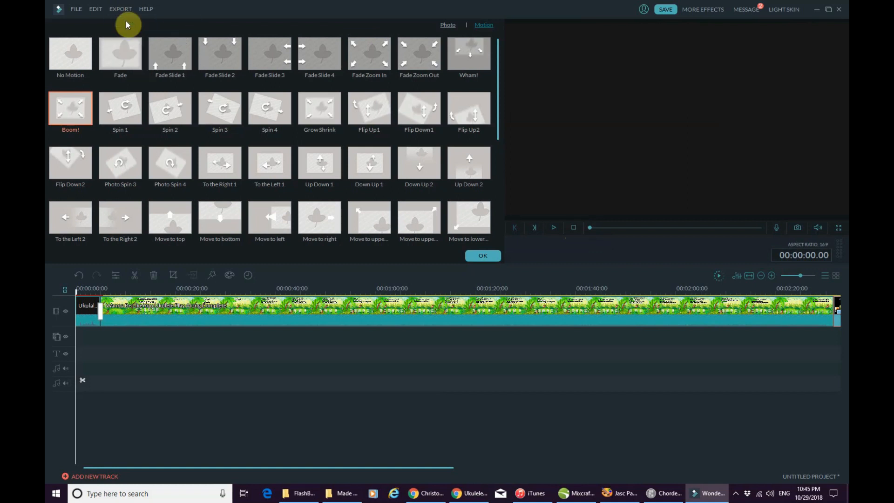
pyautogui.click(480, 147)
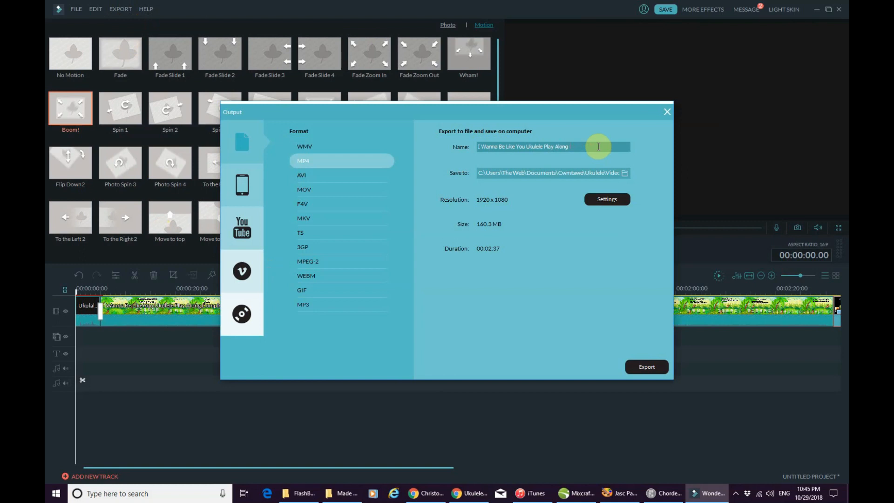
pyautogui.click(638, 369)
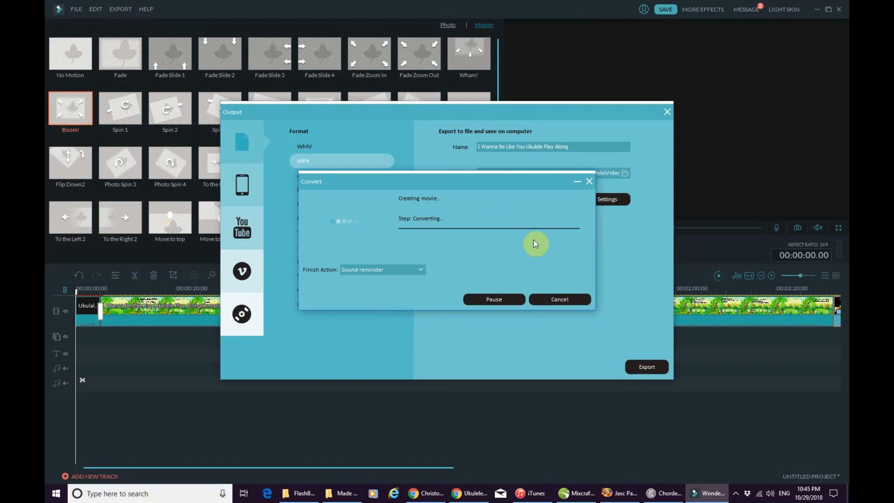